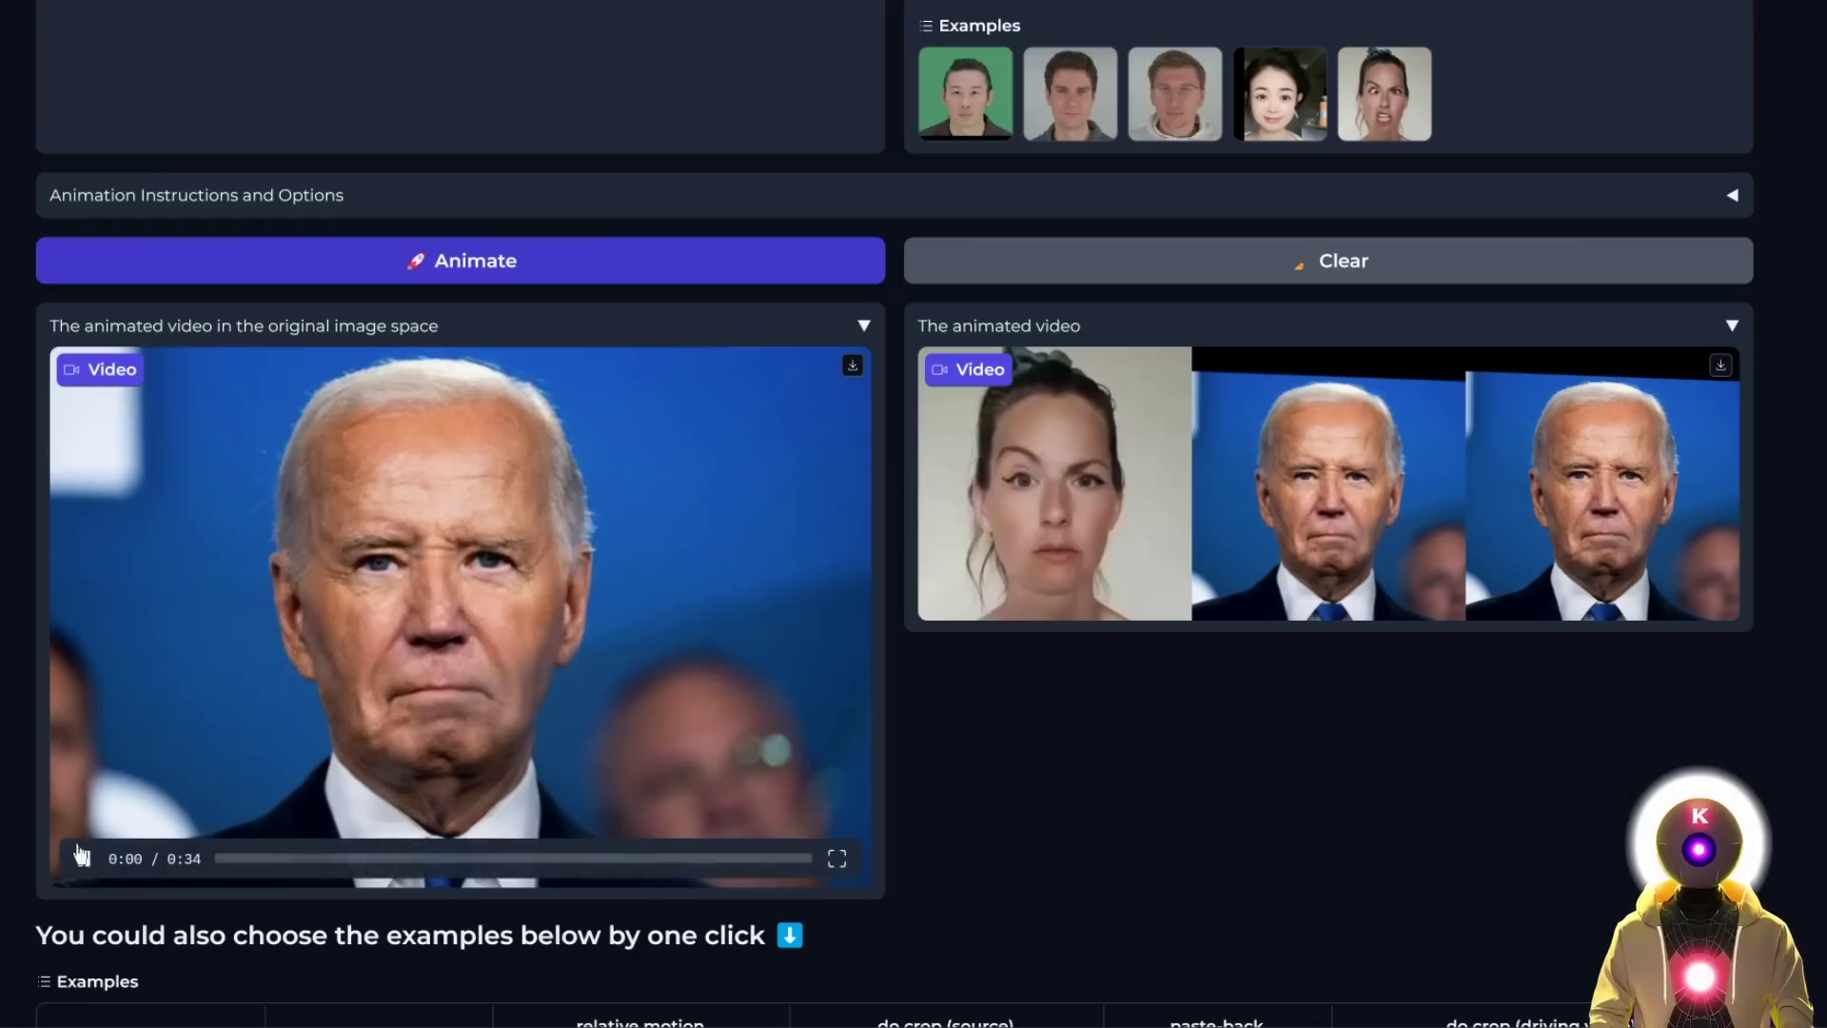
Play the animated portrait output driven by the expressive face video.
{"action": "left_click", "coordinate": [81, 856]}
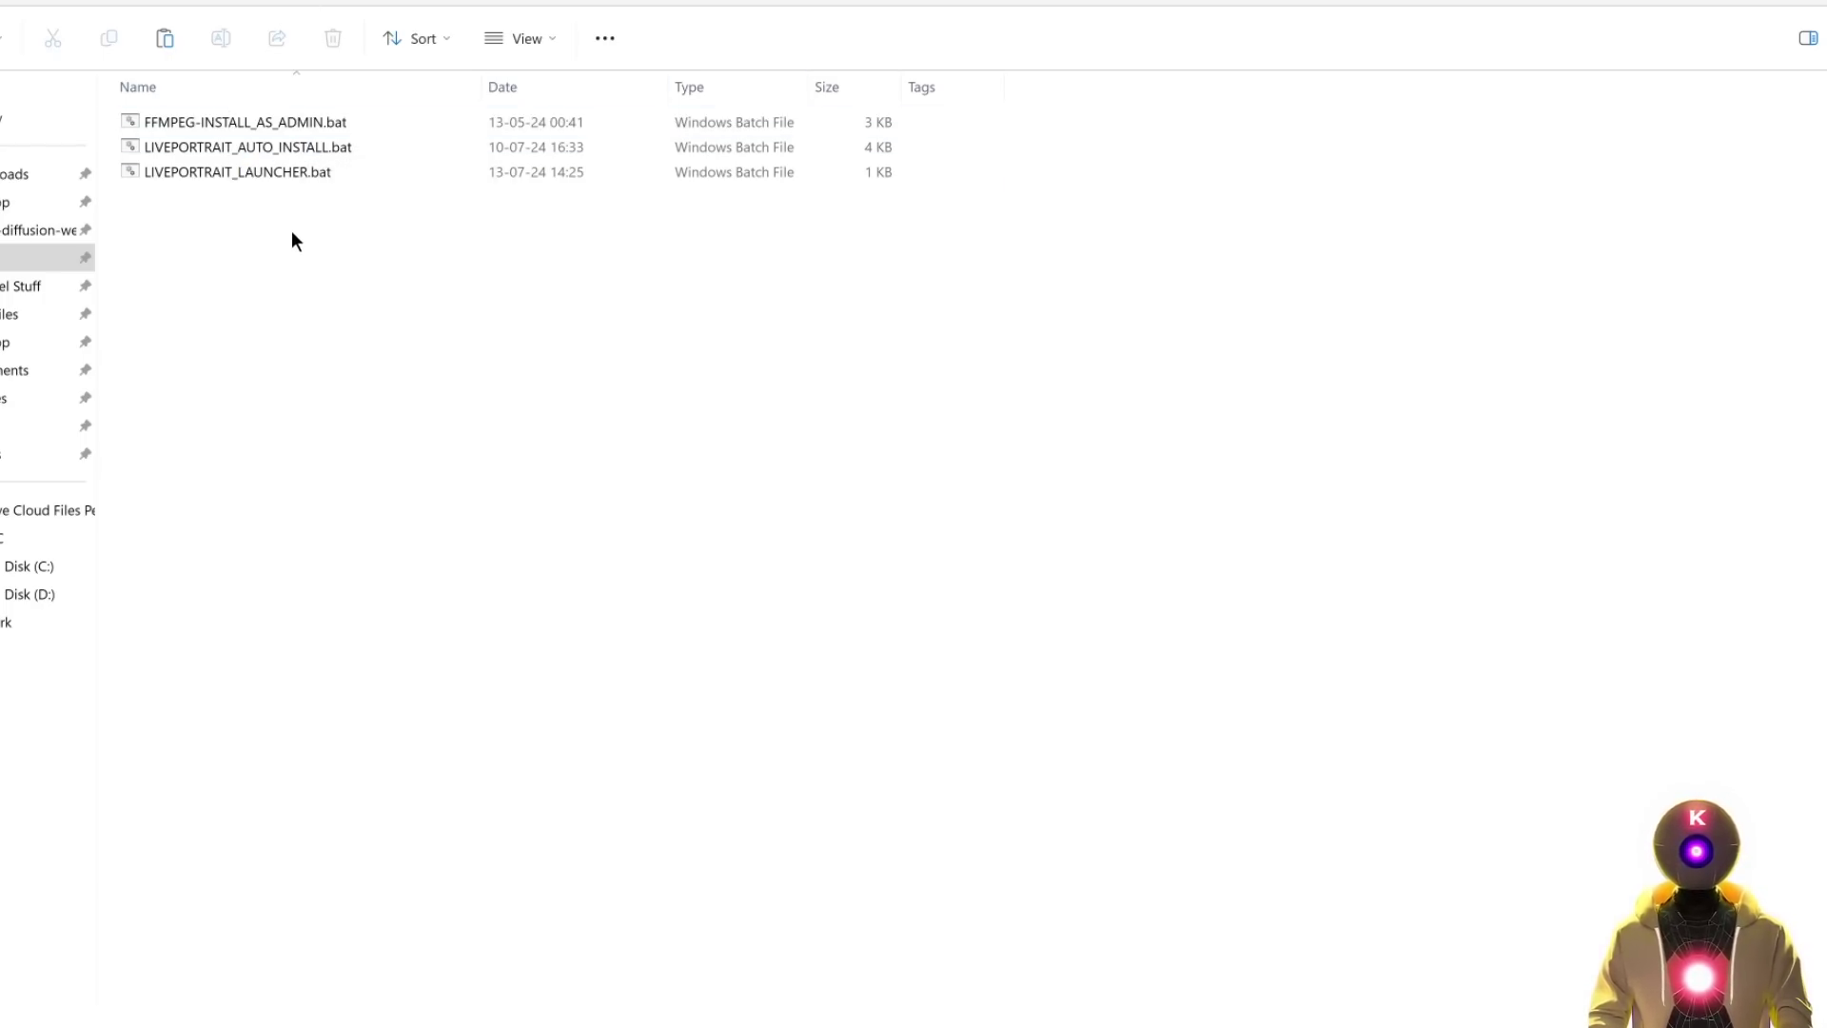
Run FFMPEG-INSTALL_AS_ADMIN.bat as administrator, then run LIVEPORTRAIT_AUTO_INSTALL.bat.
{"action": "right_click", "coordinate": [188, 120]}
{"action": "left_click", "coordinate": [329, 64]}
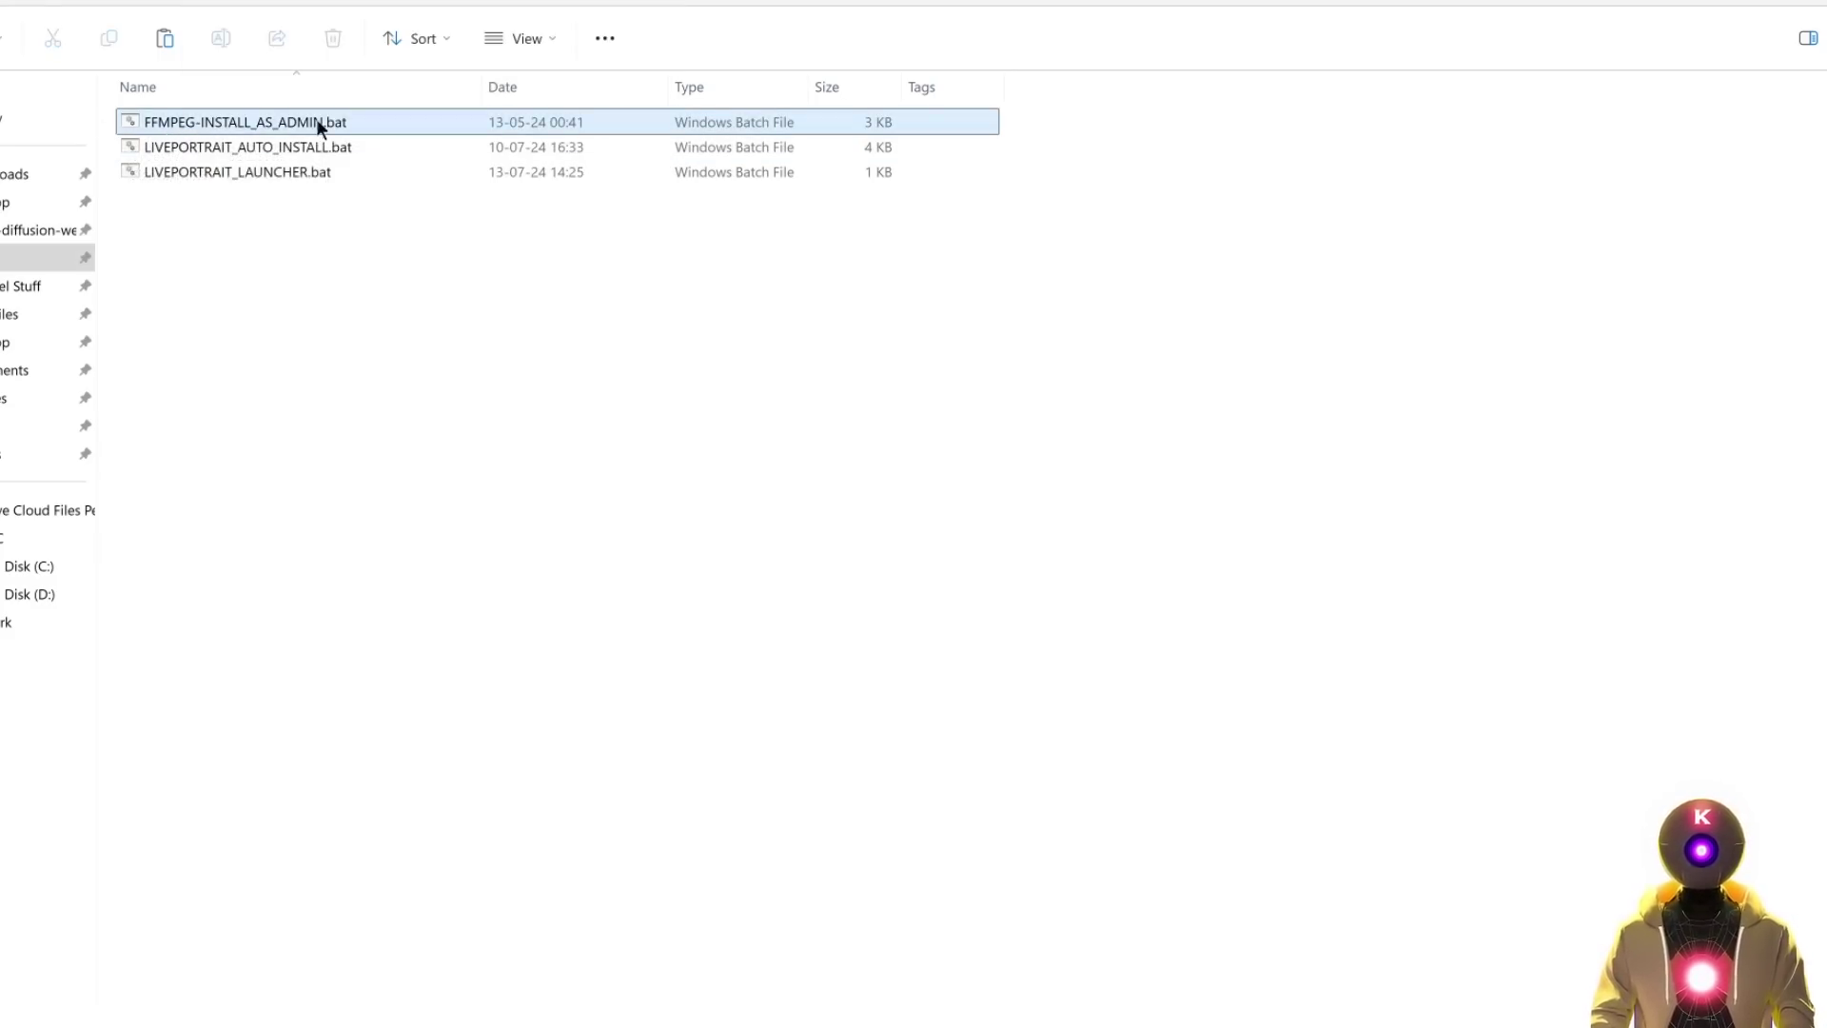
{"action": "double_click", "coordinate": [225, 149]}
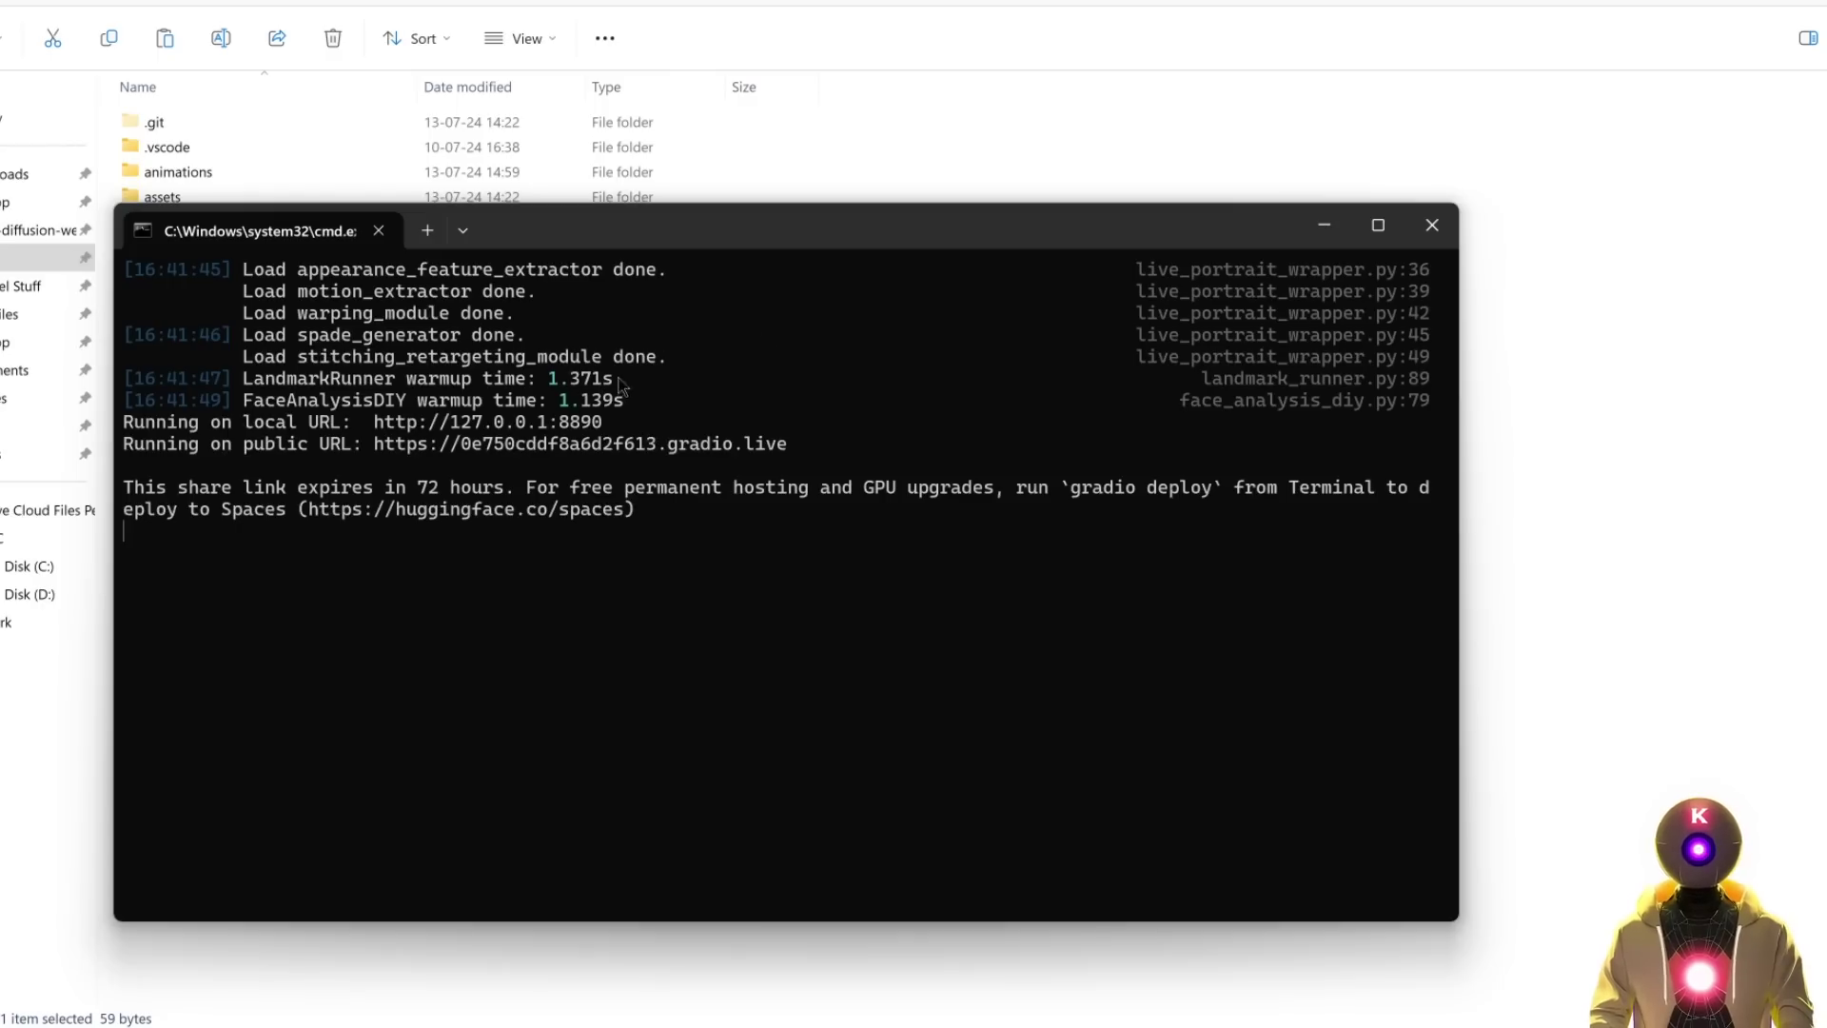
{"action": "left_click", "coordinate": [574, 422], "text": "ctrl"}
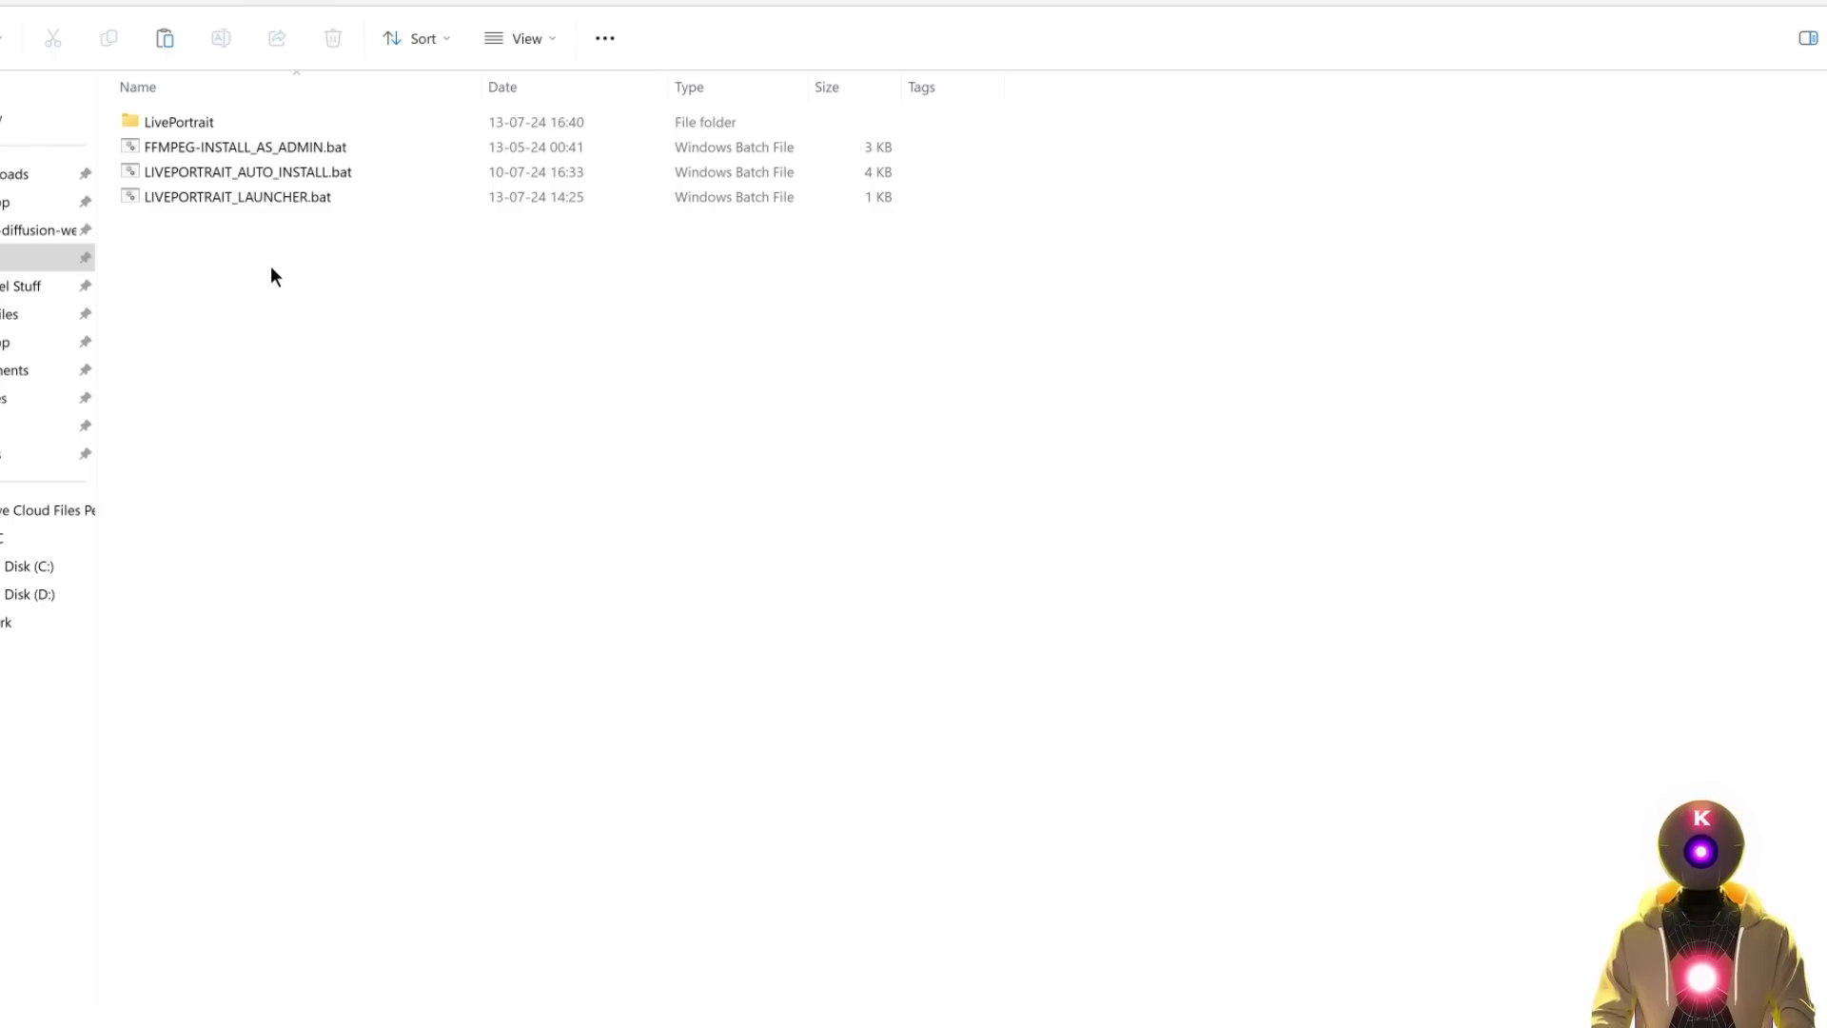
Move LIVEPORTRAIT_LAUNCHER.bat into the LivePortrait folder and start it from there.
{"action": "right_click", "coordinate": [264, 195]}
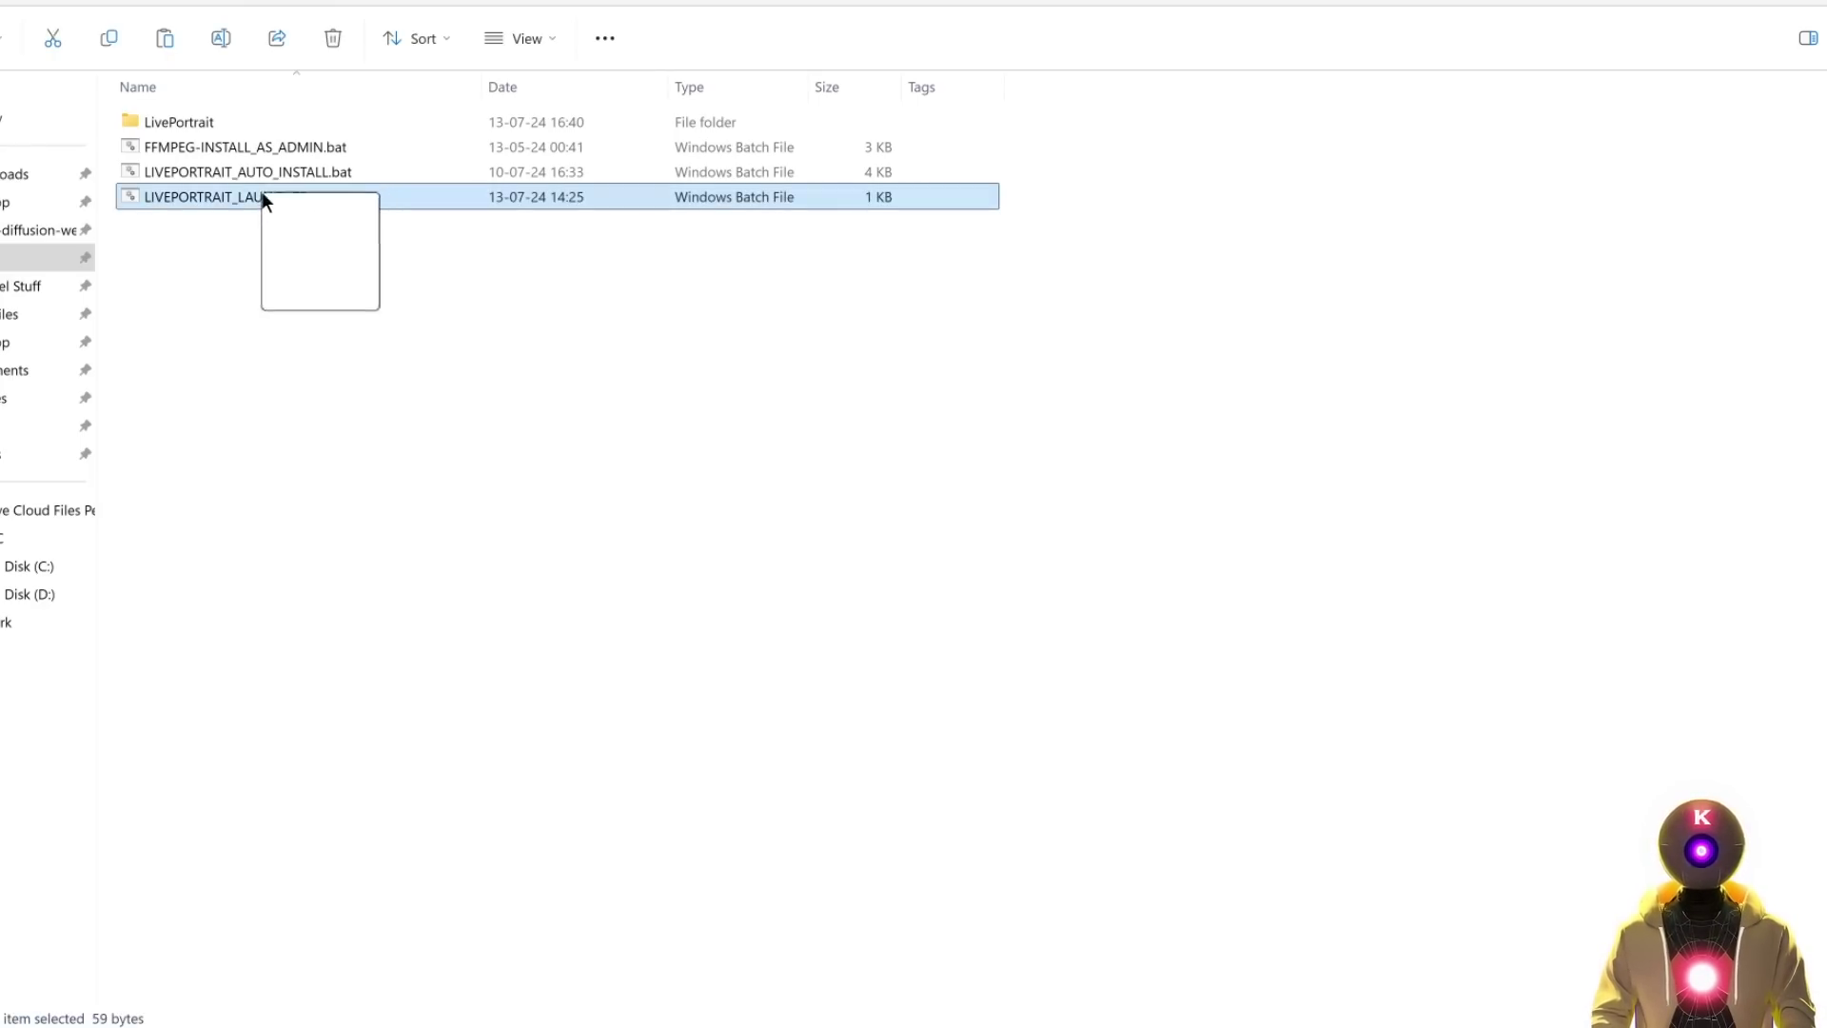
{"action": "left_click_drag", "start_coordinate": [265, 200], "coordinate": [190, 120]}
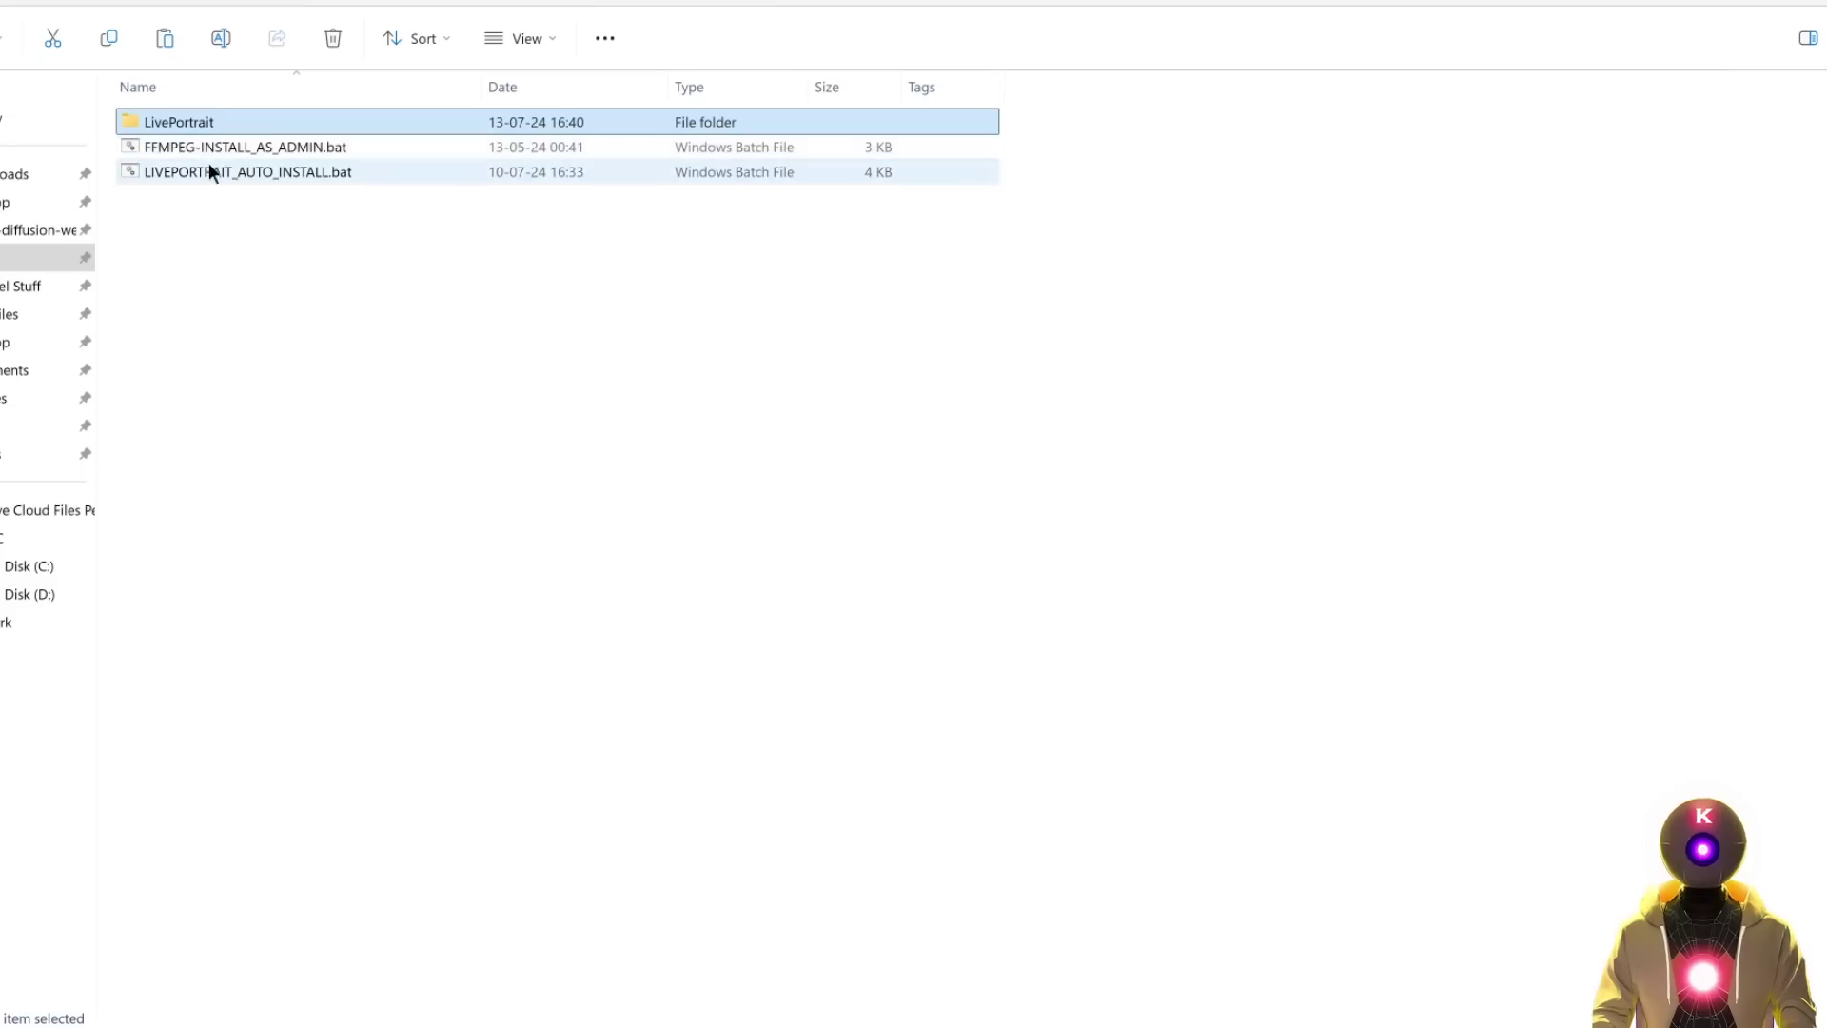
{"action": "double_click", "coordinate": [168, 120]}
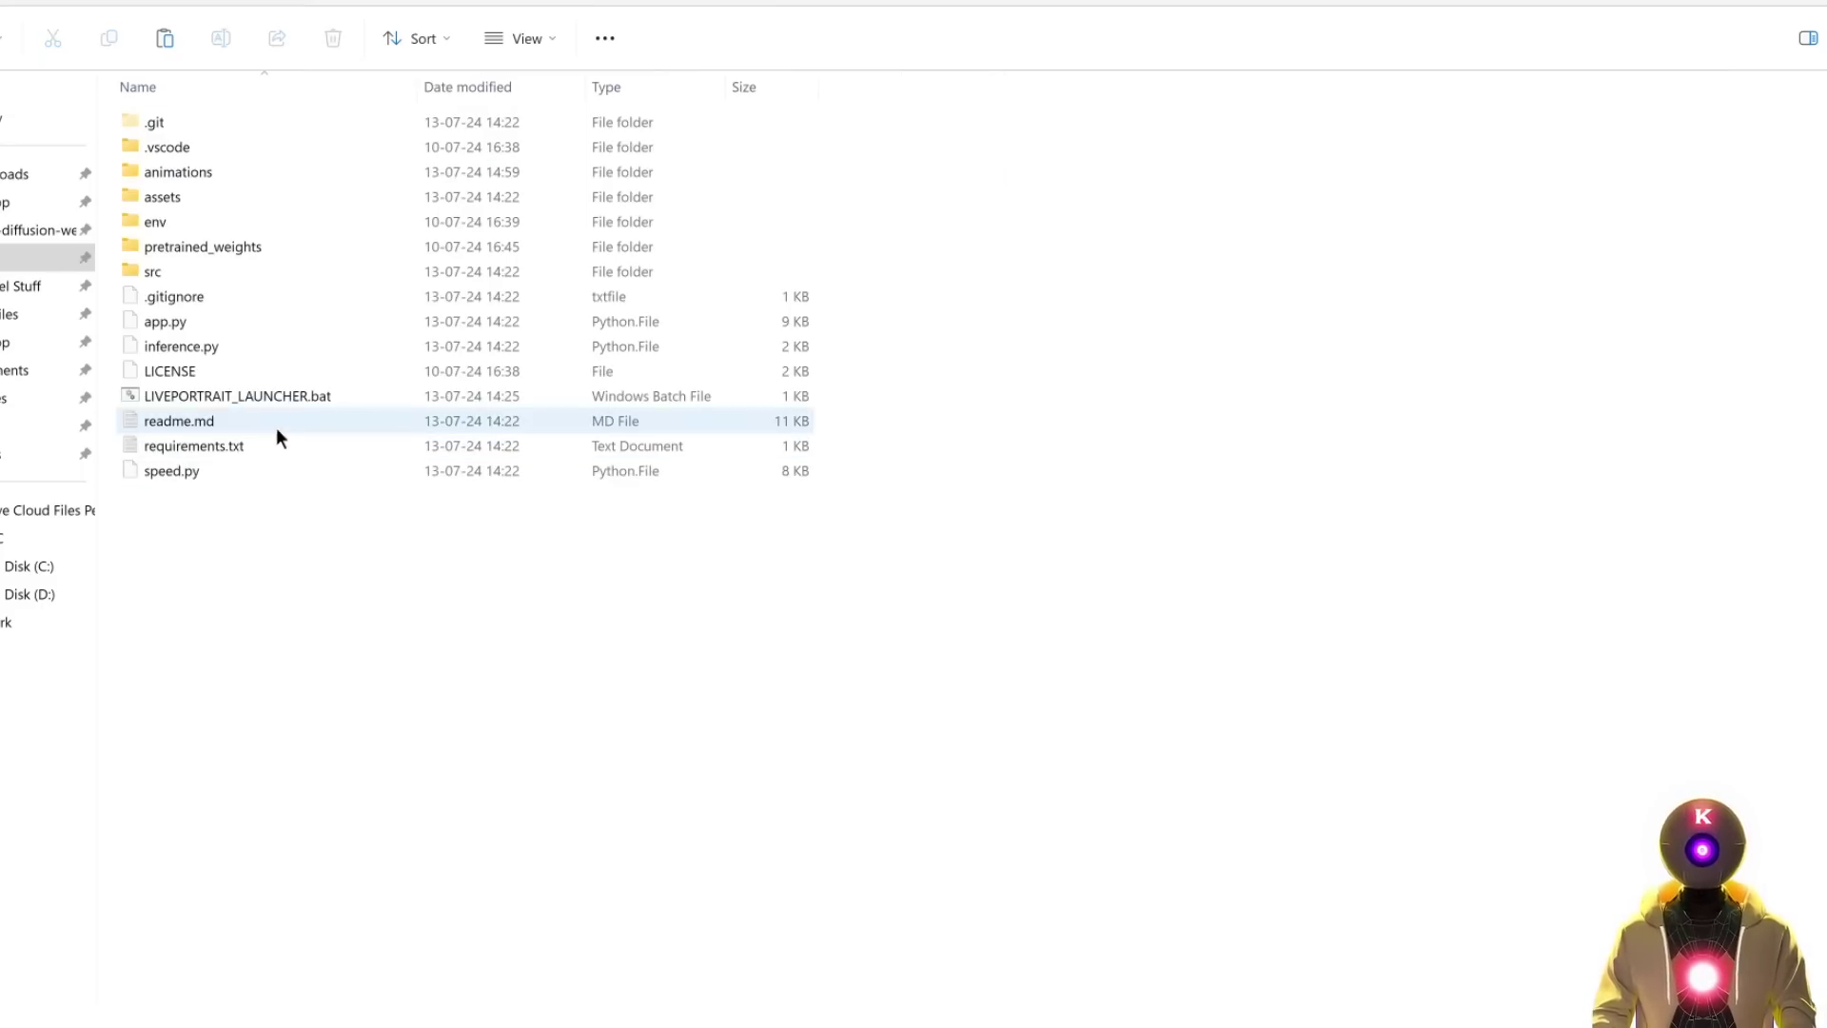
{"action": "double_click", "coordinate": [258, 392]}
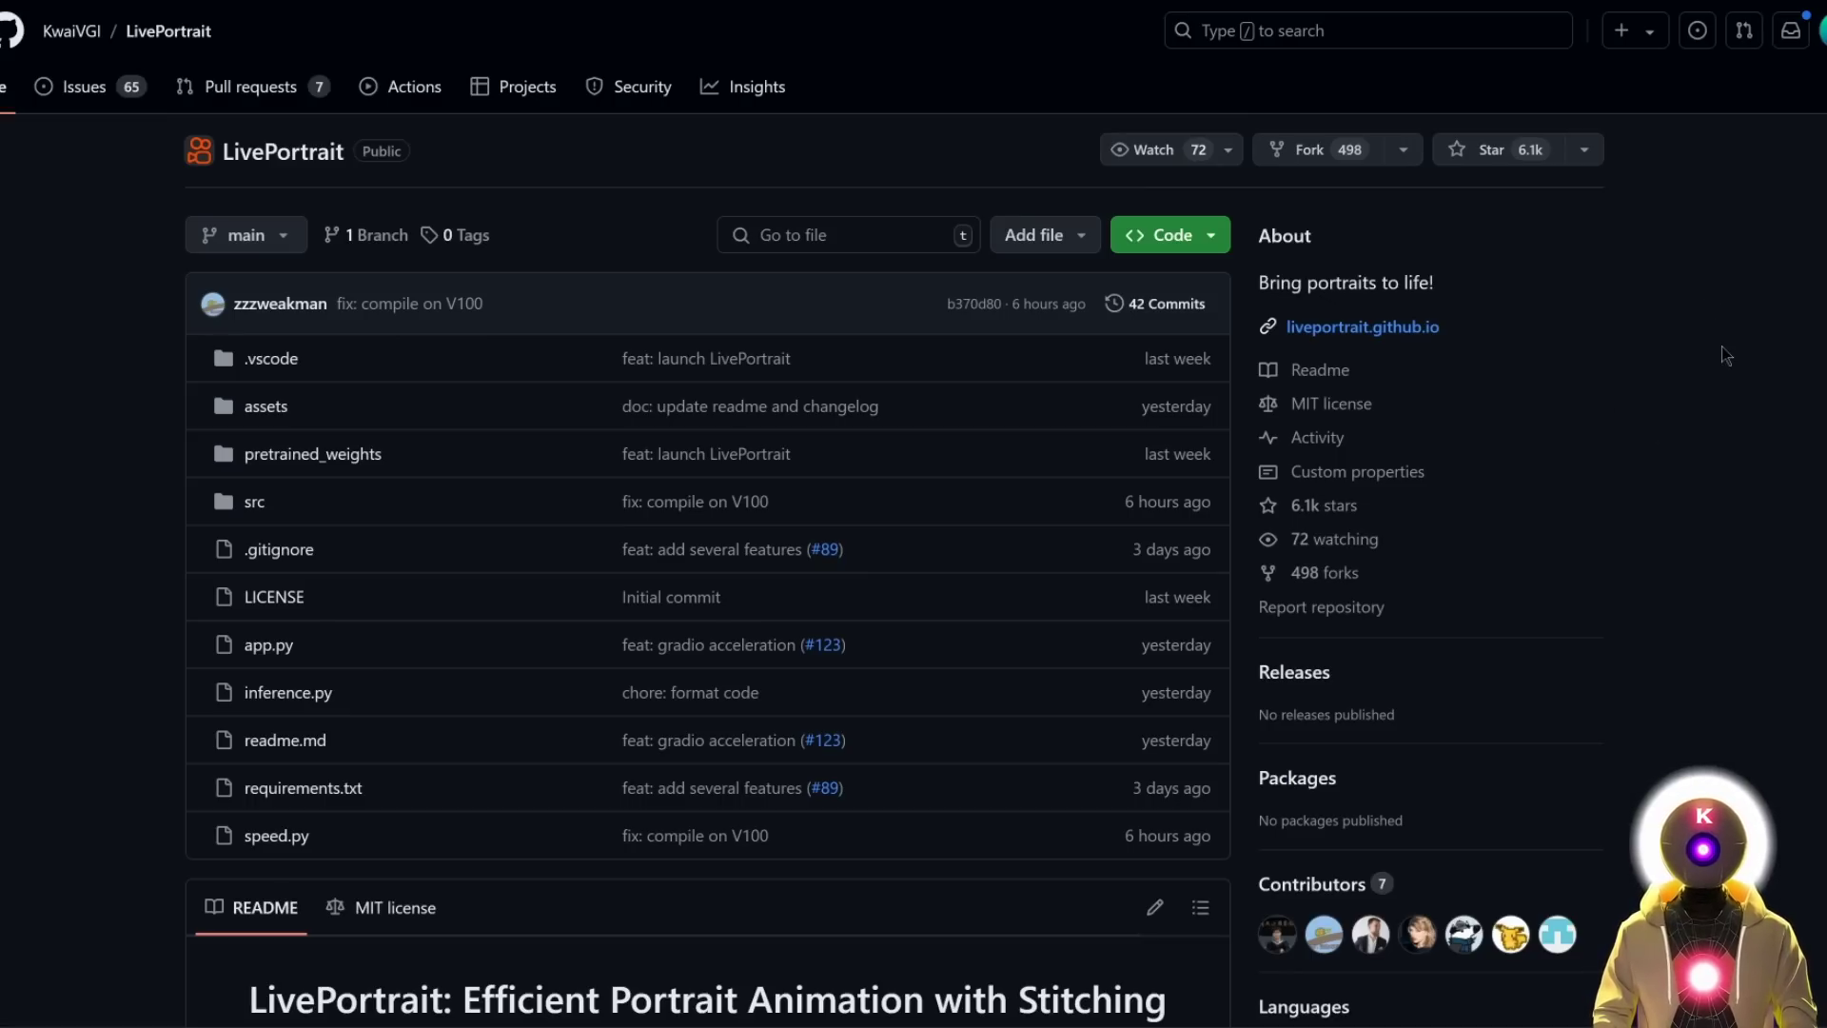
Copy the KwaiVGI LivePortrait repository's HTTPS clone URL from the Code menu.
{"action": "left_click", "coordinate": [1188, 249]}
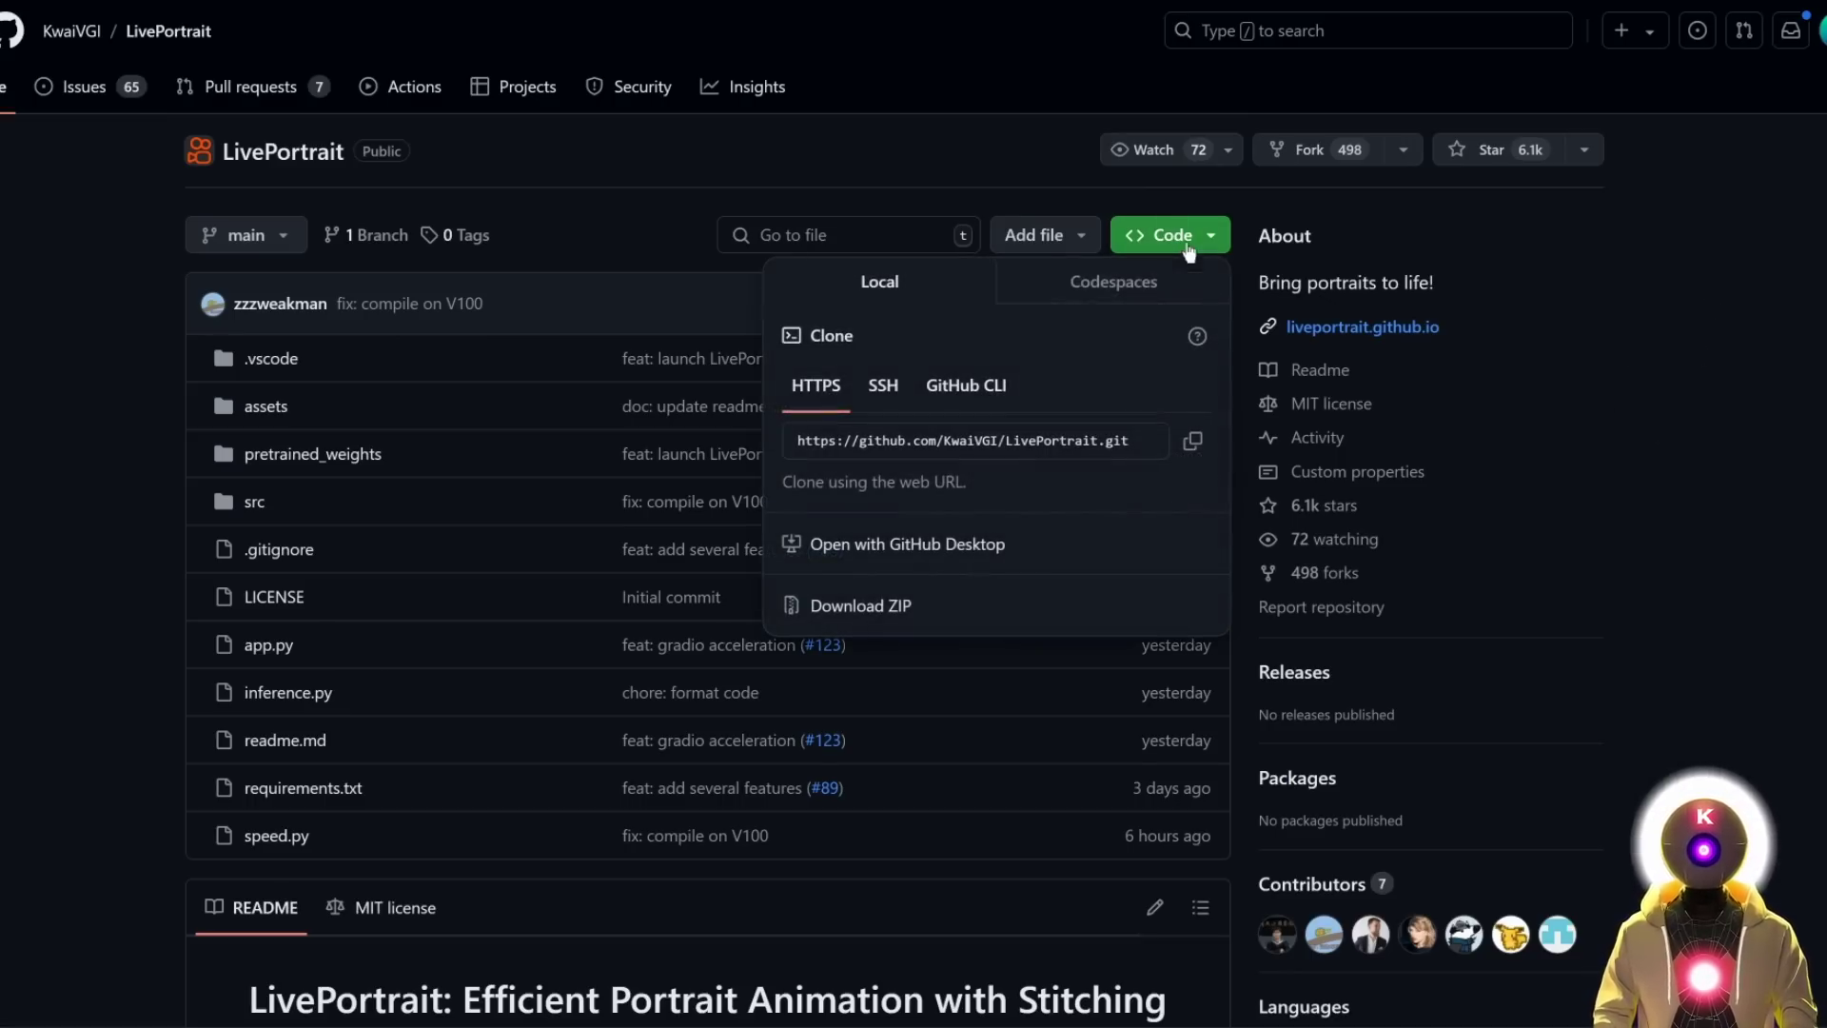
{"action": "left_click", "coordinate": [1193, 442]}
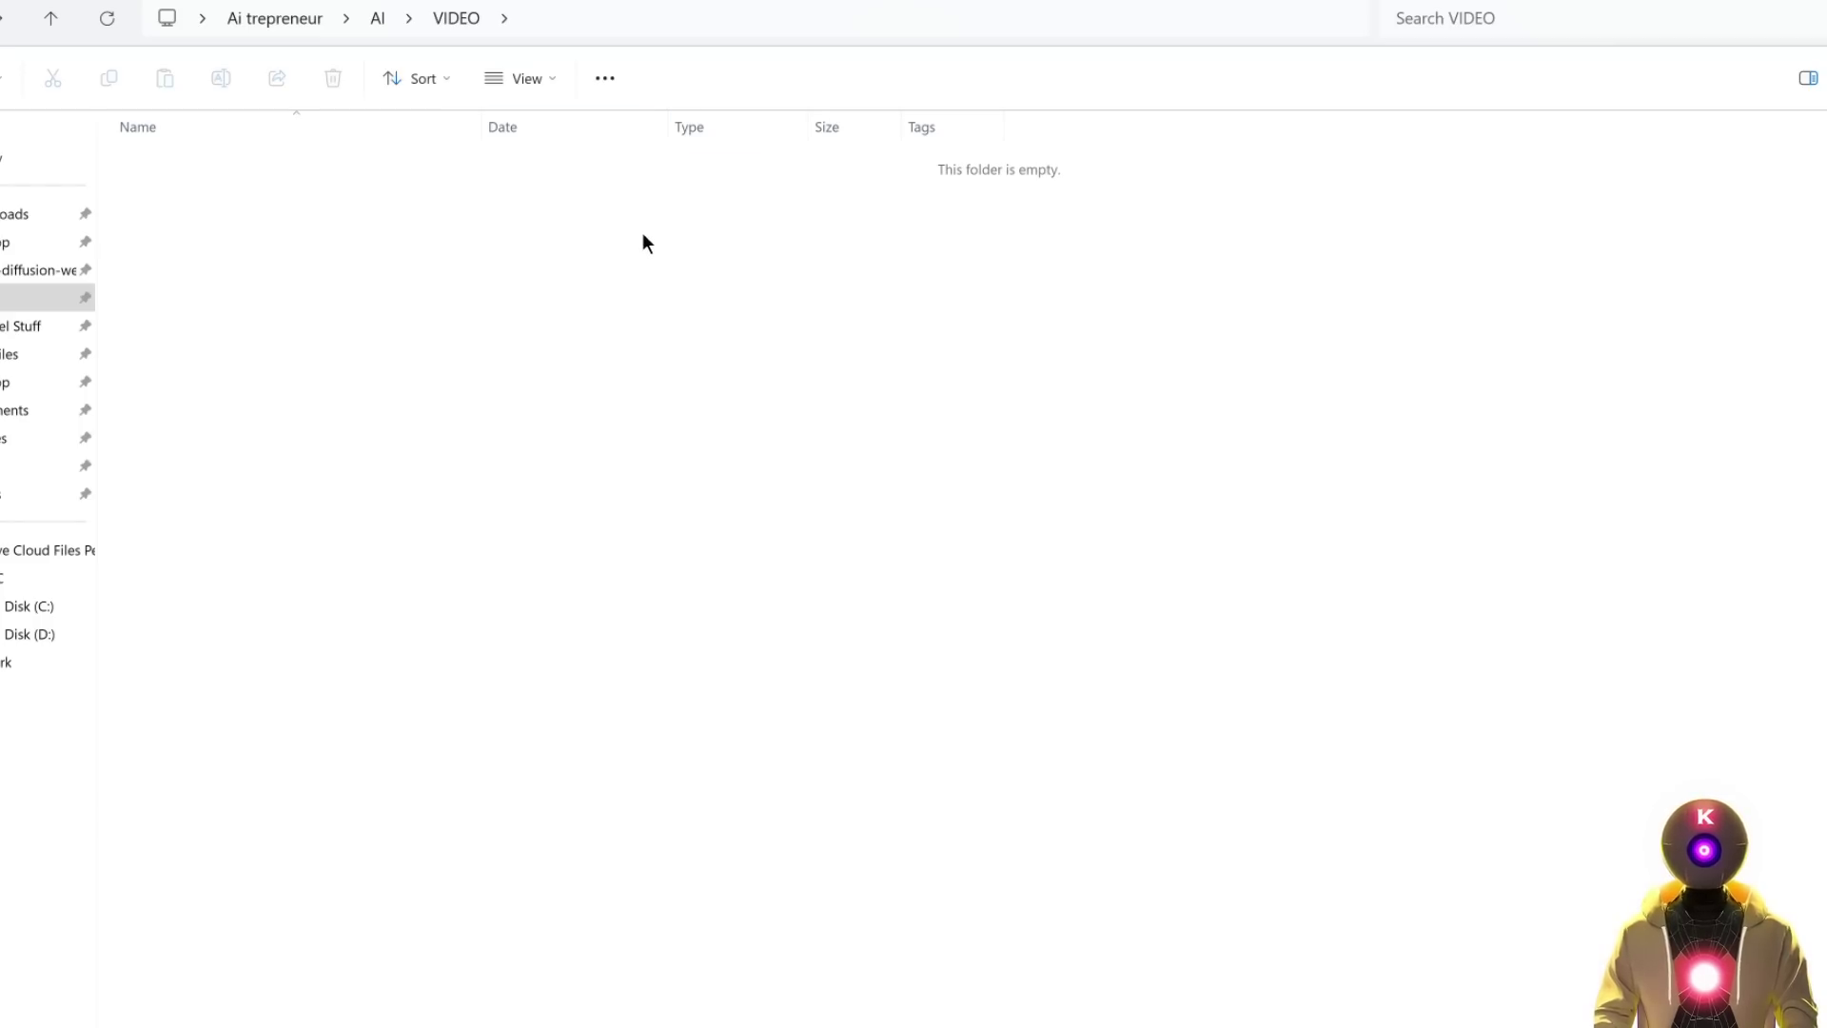
Open a command prompt in VIDEO, git clone LivePortrait and cd into it.
{"action": "left_click", "coordinate": [569, 16]}
{"action": "type", "text": "cmd"}
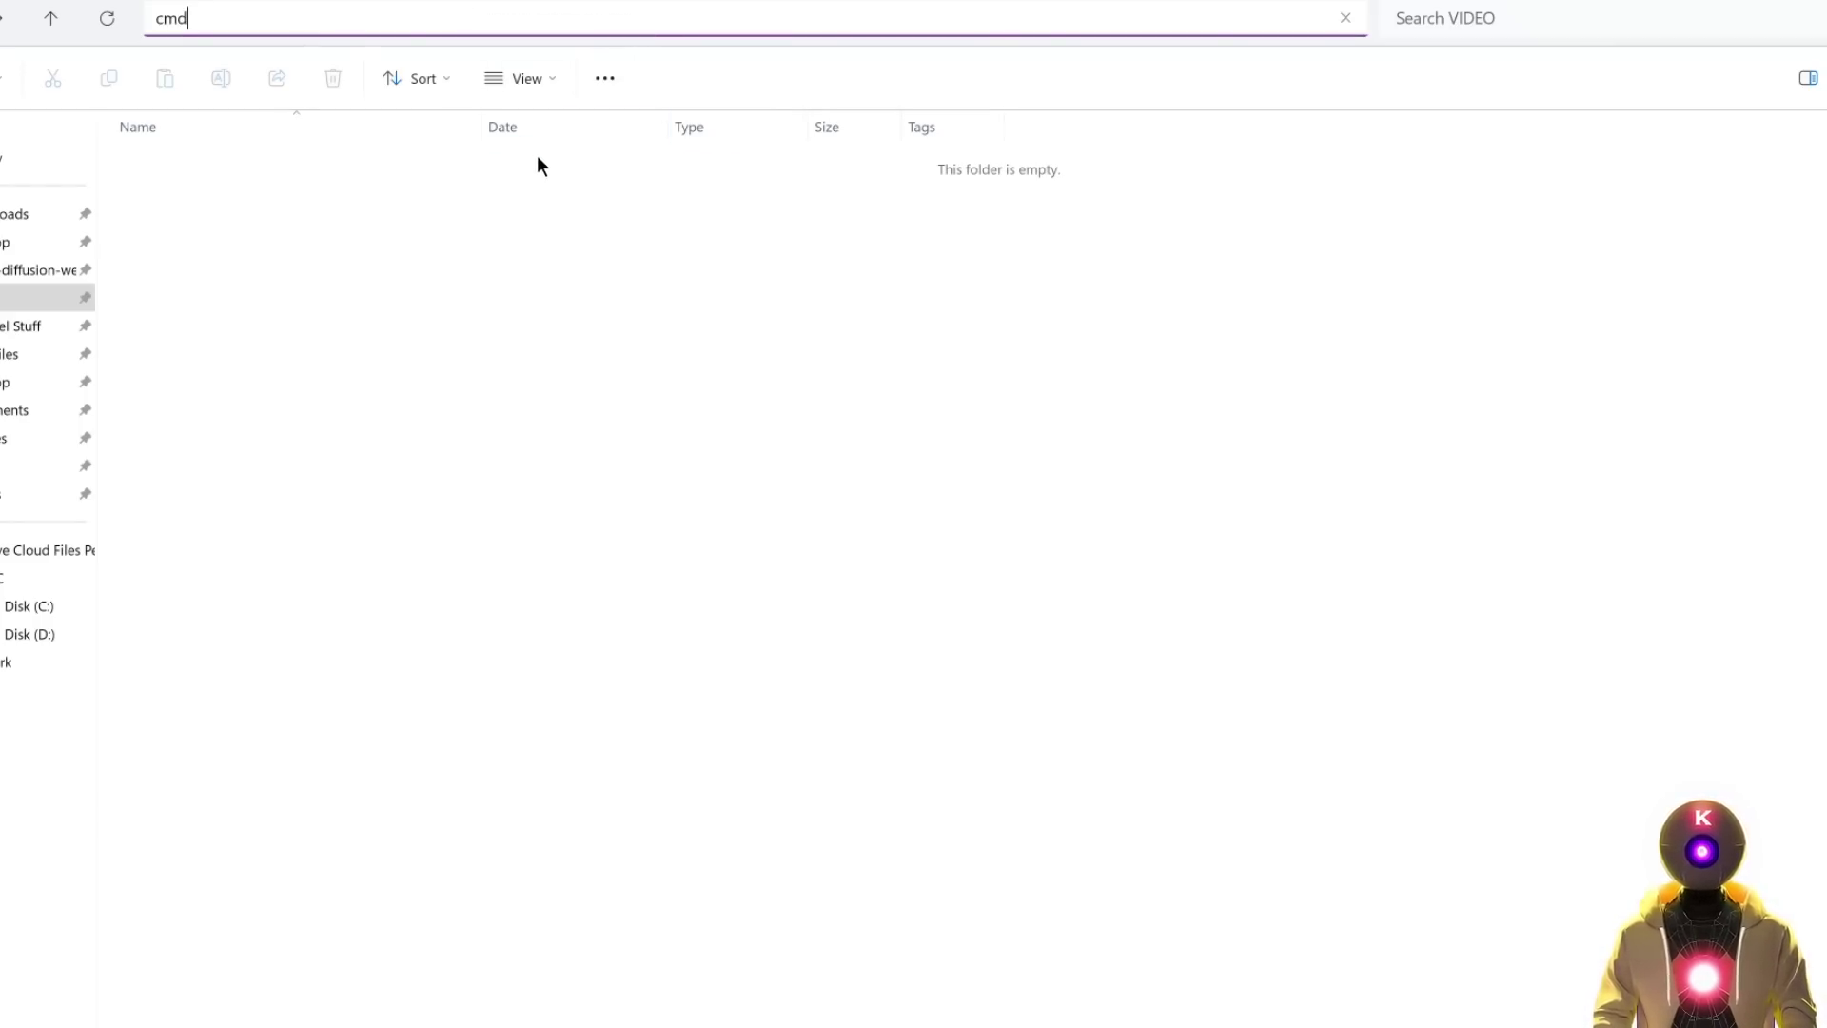
{"action": "key", "text": "Return"}
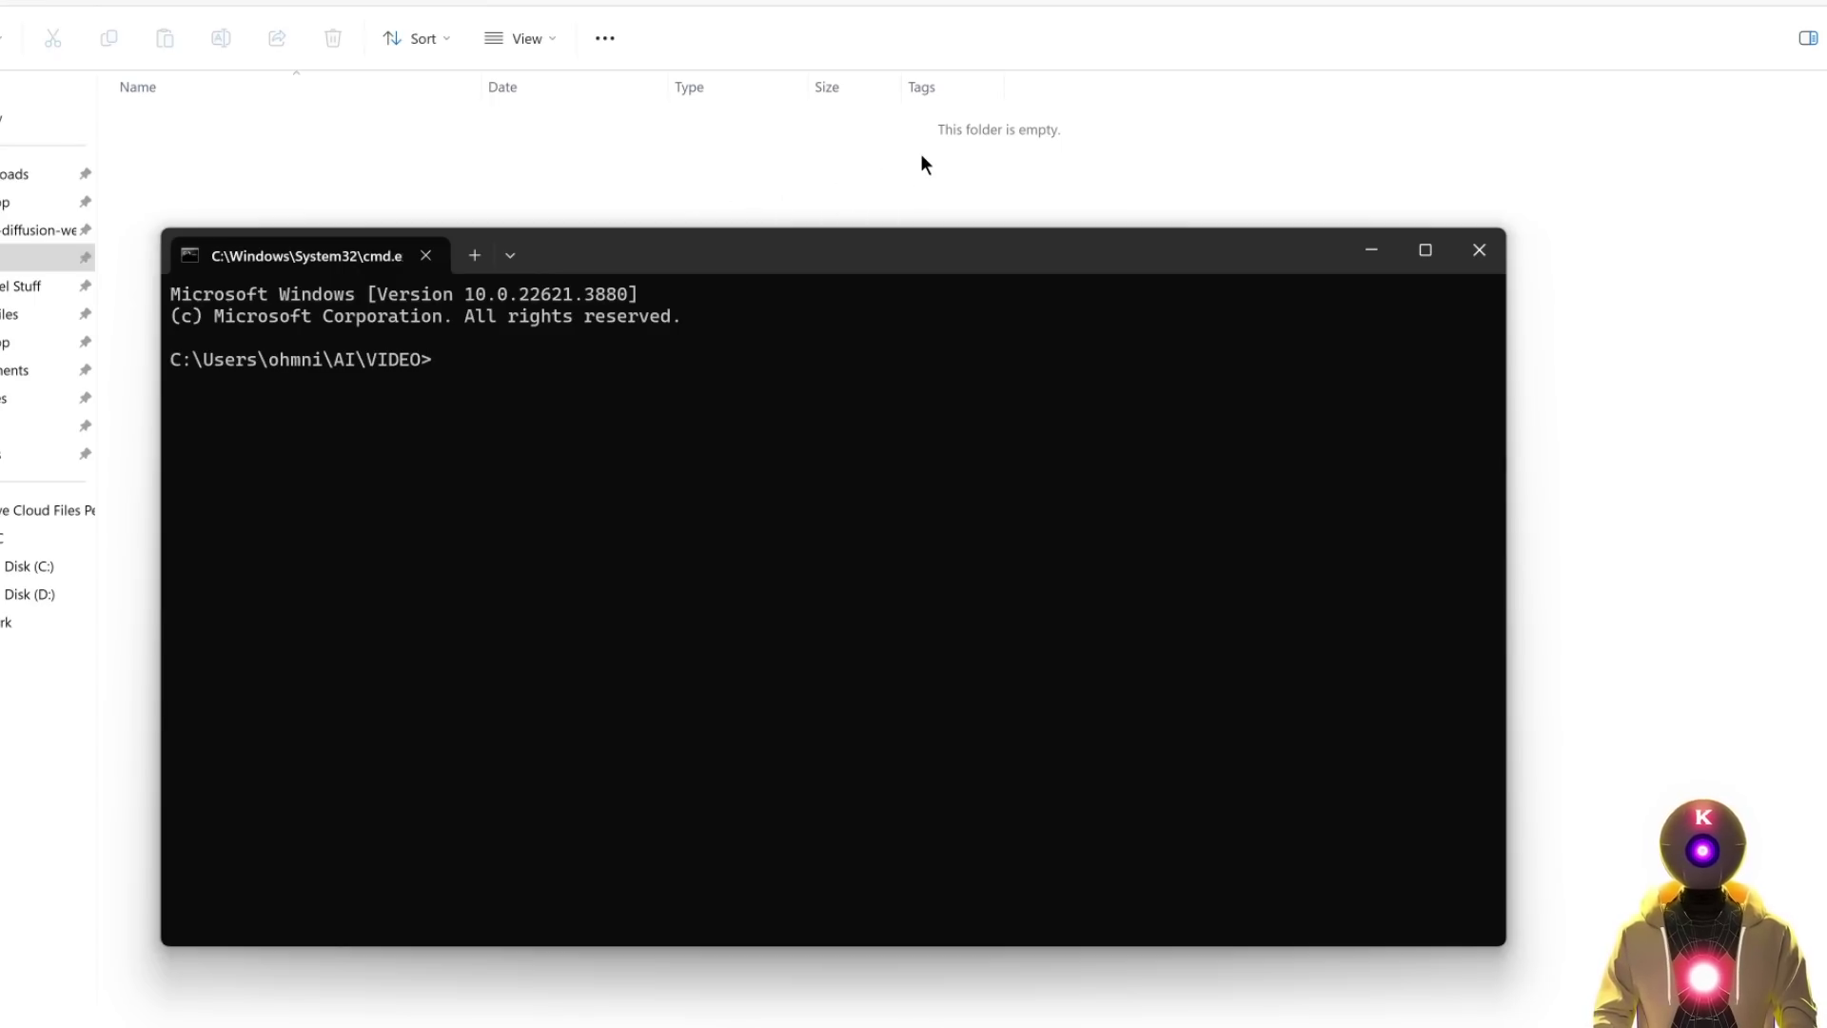
{"action": "key", "text": "ctrl+v"}
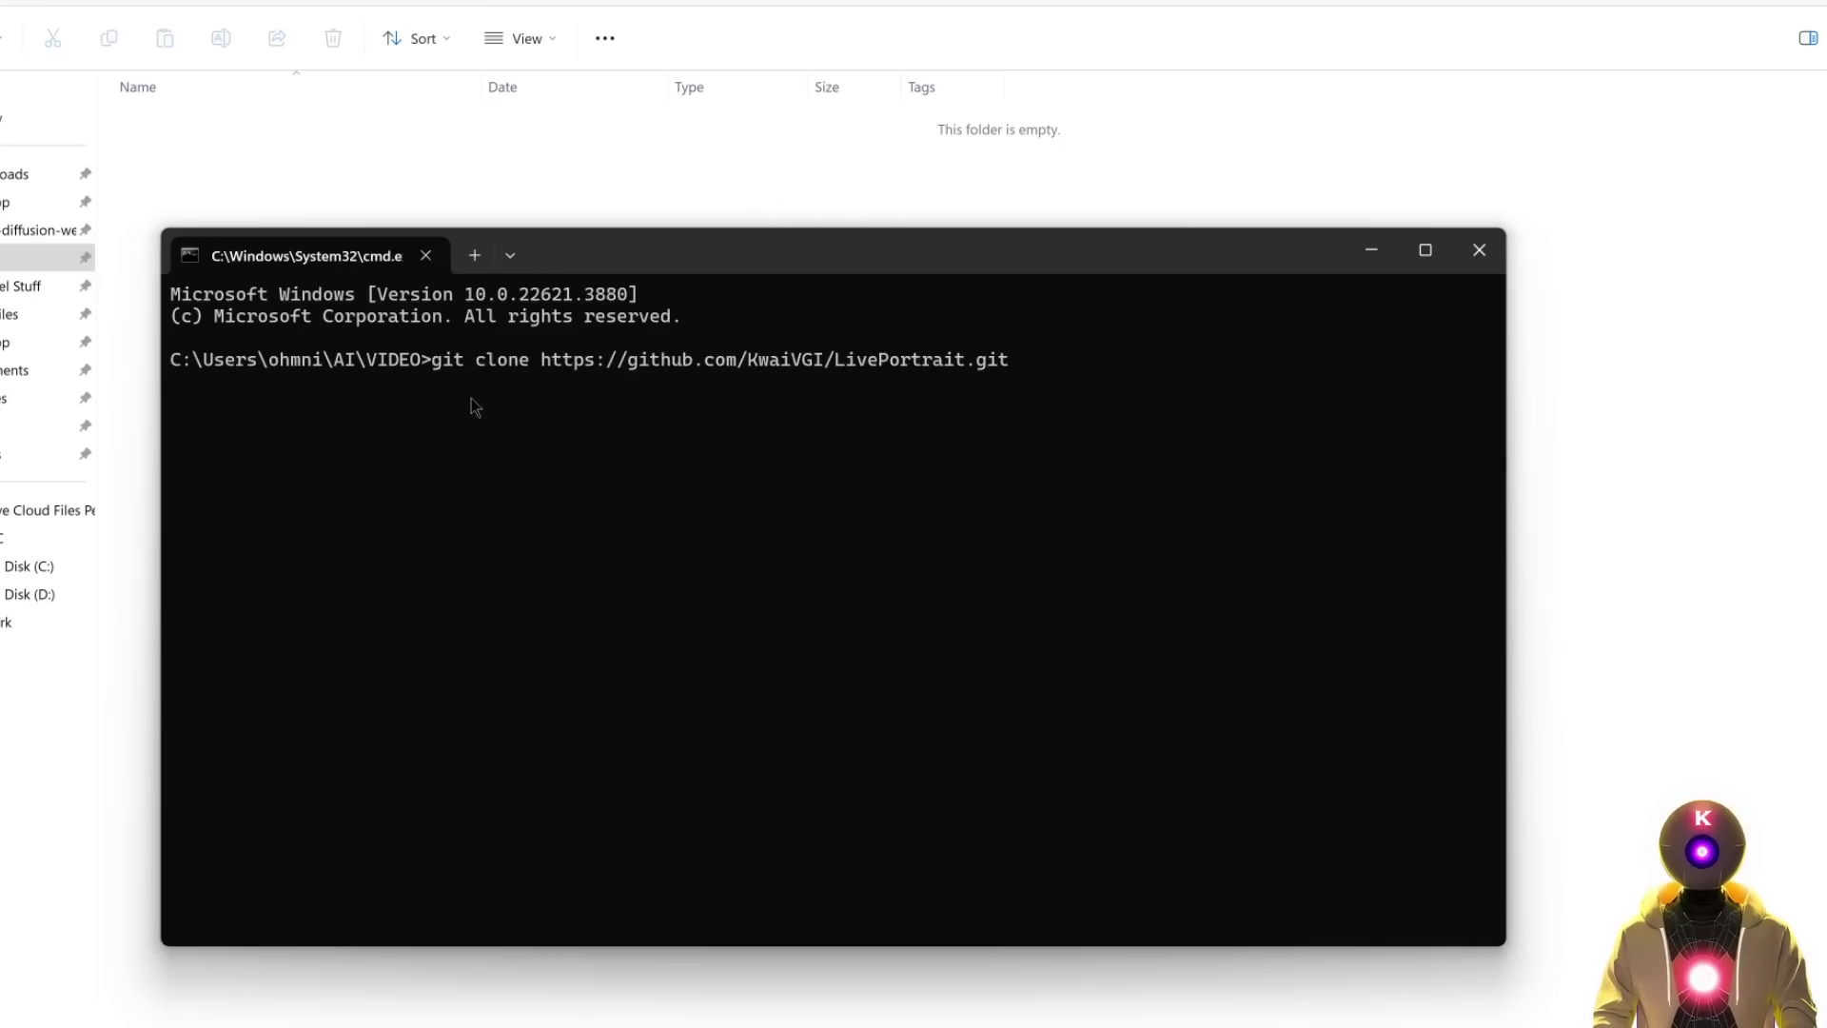
{"action": "key", "text": "Return"}
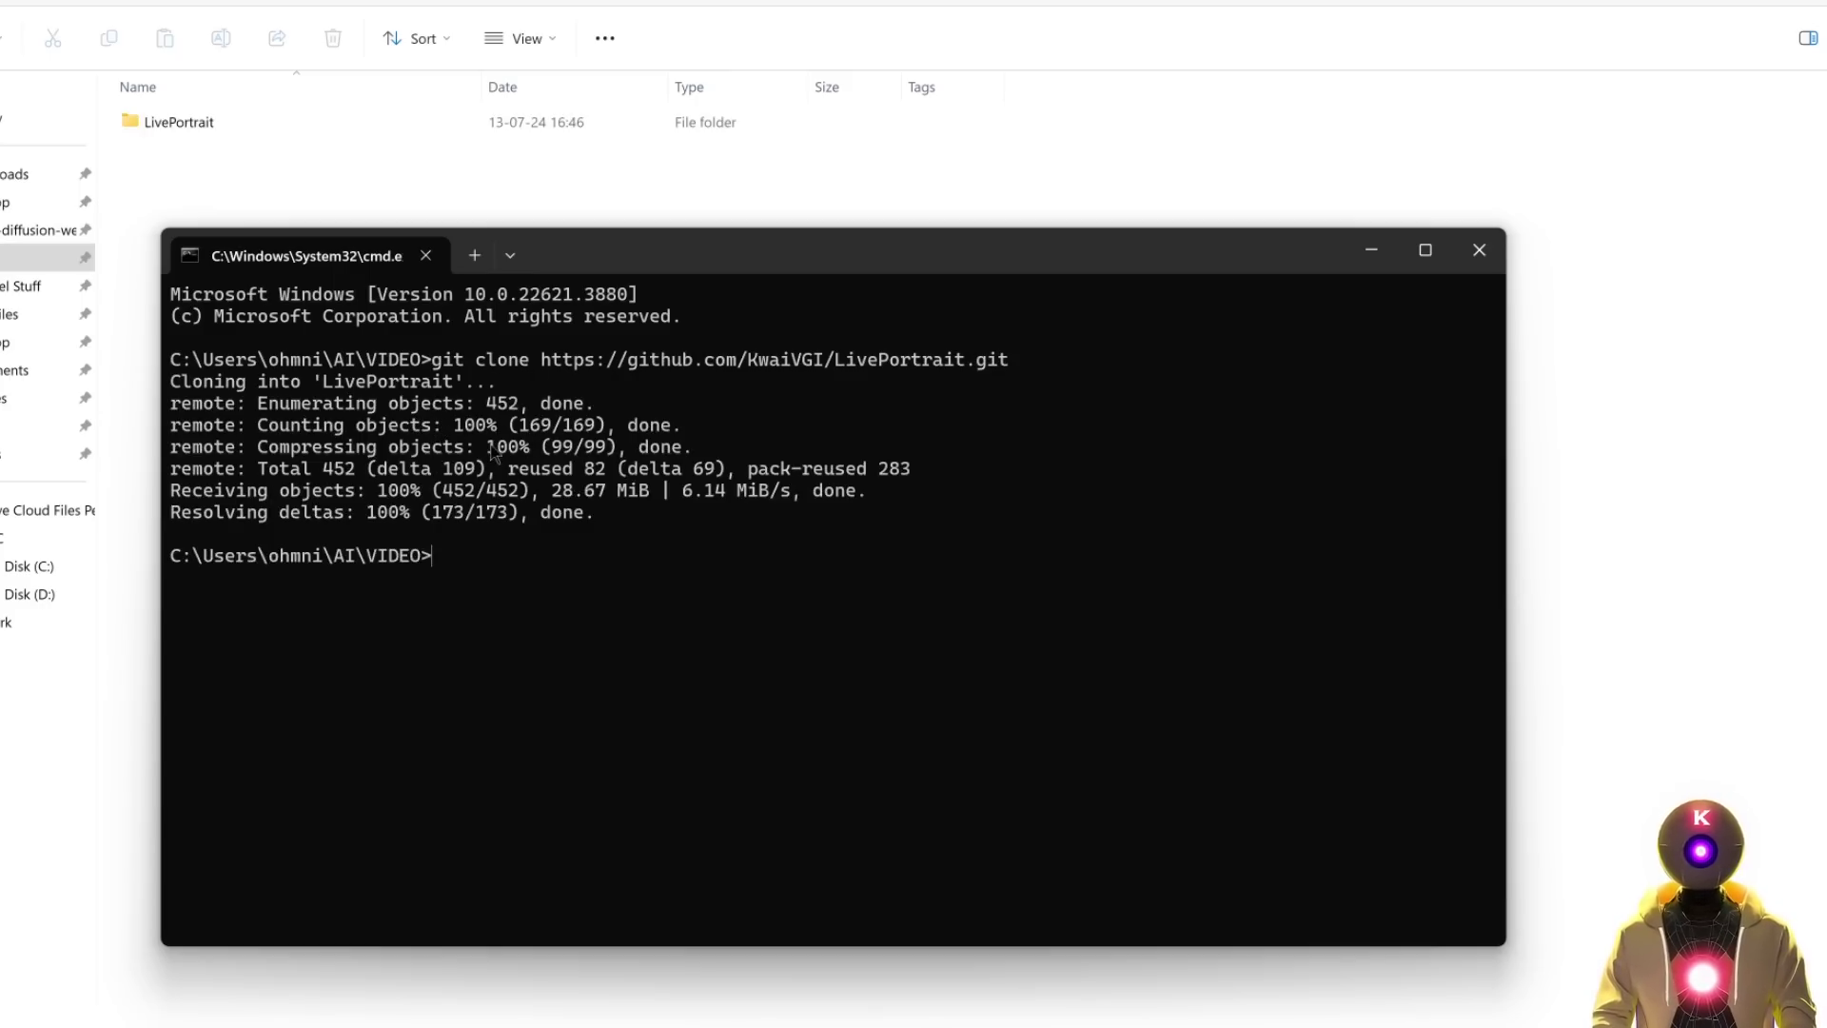
{"action": "type", "text": "cd LivePortrait"}
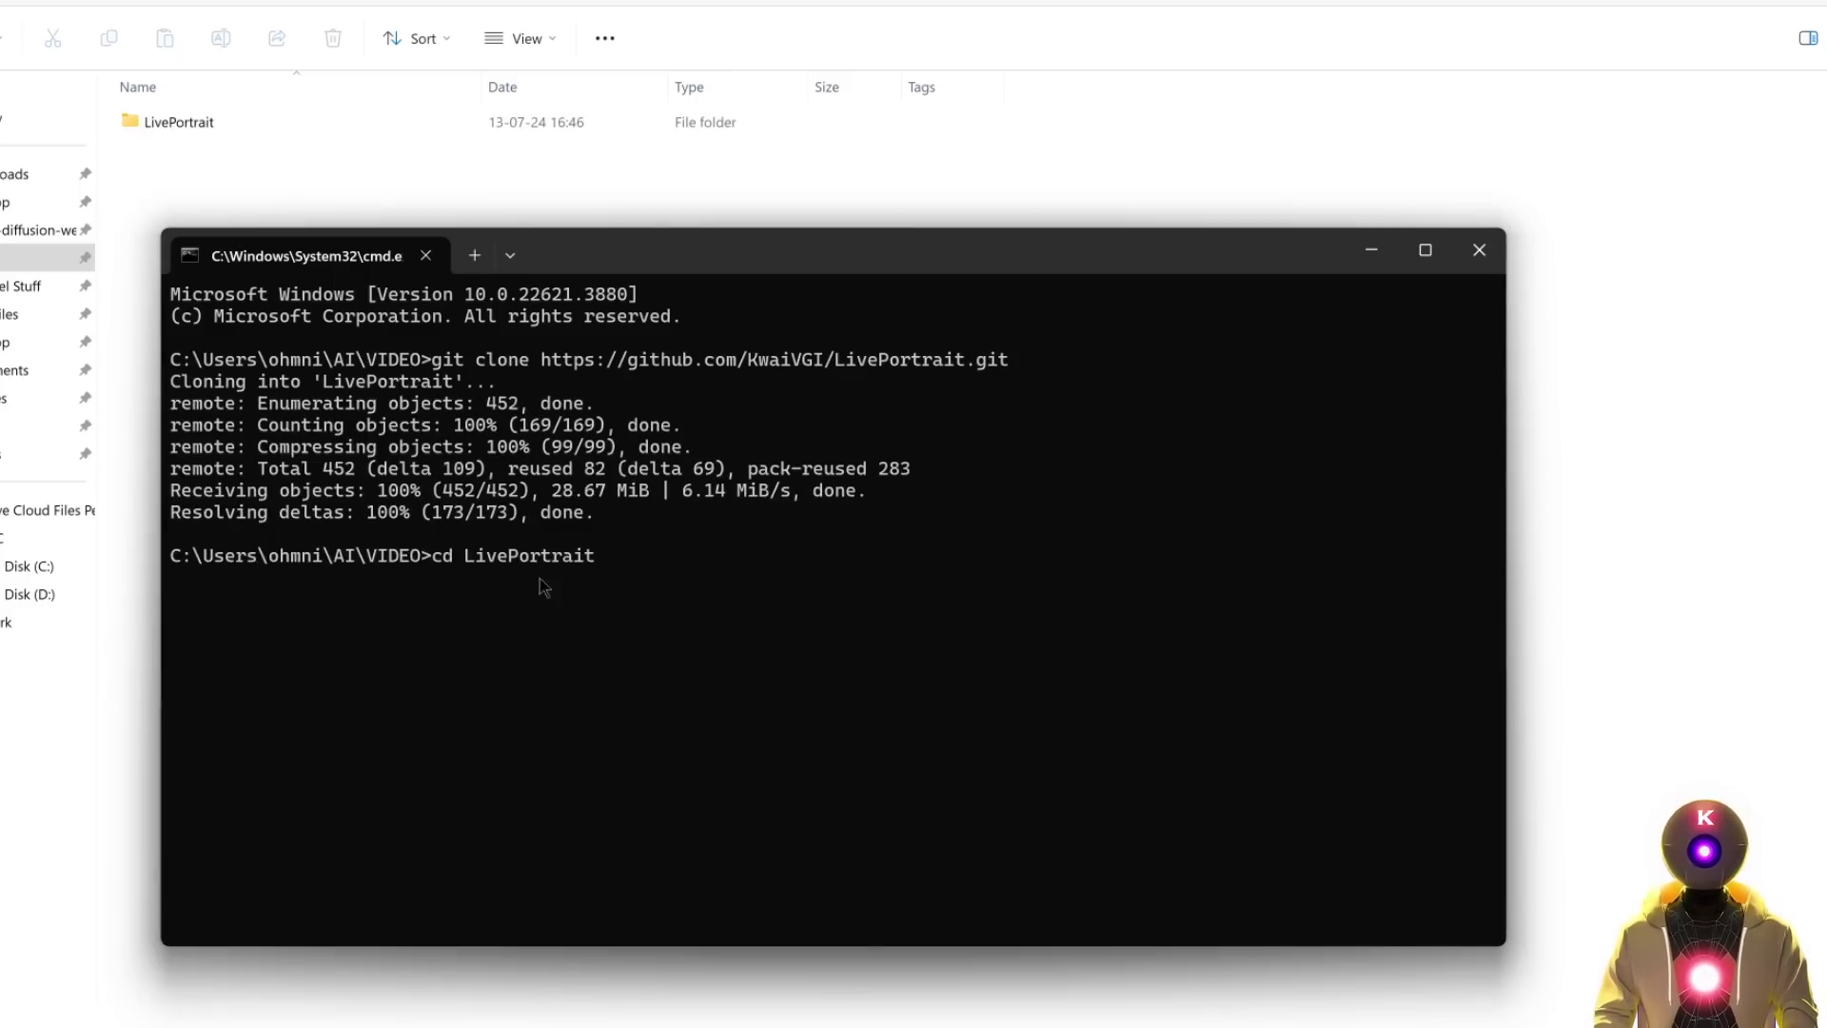
{"action": "key", "text": "Return"}
Create and activate the env virtual environment, install CUDA 12.1 PyTorch, then enter pip install -r requirements.txt.
{"action": "type", "text": "python -m venv env"}
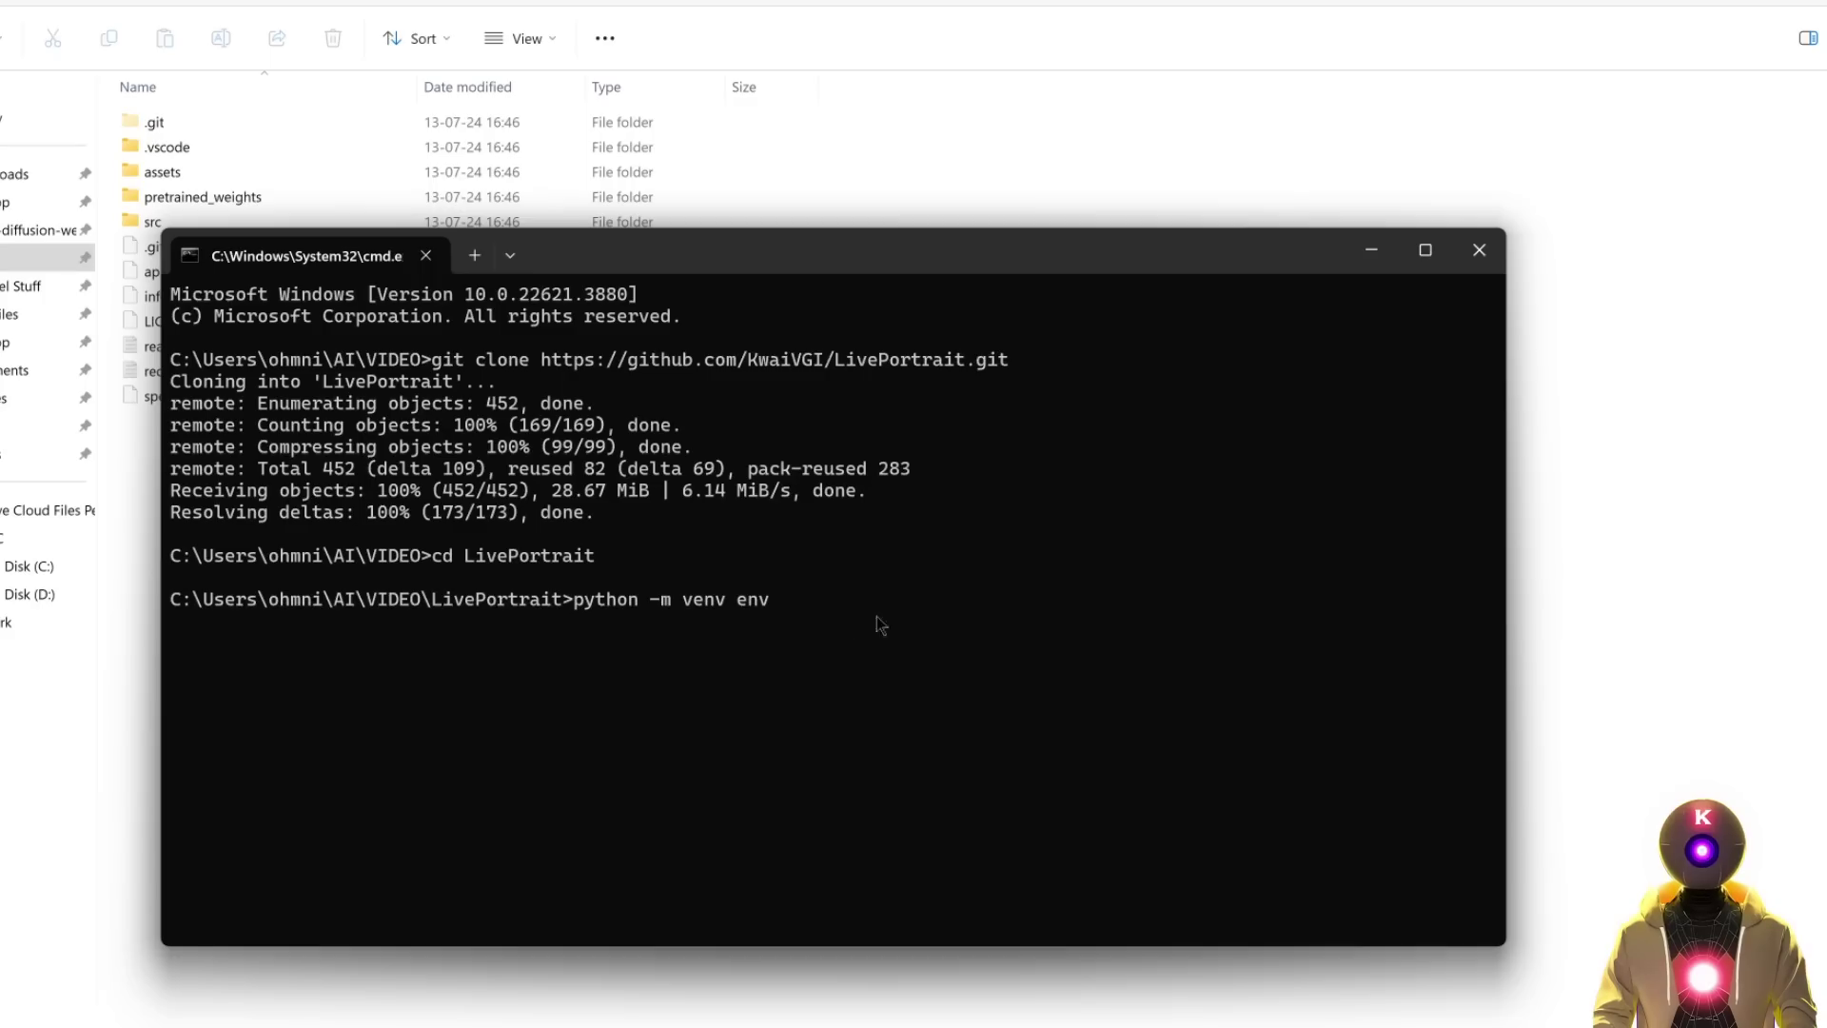
{"action": "key", "text": "Return"}
{"action": "type", "text": "env\\Scripts\\activate"}
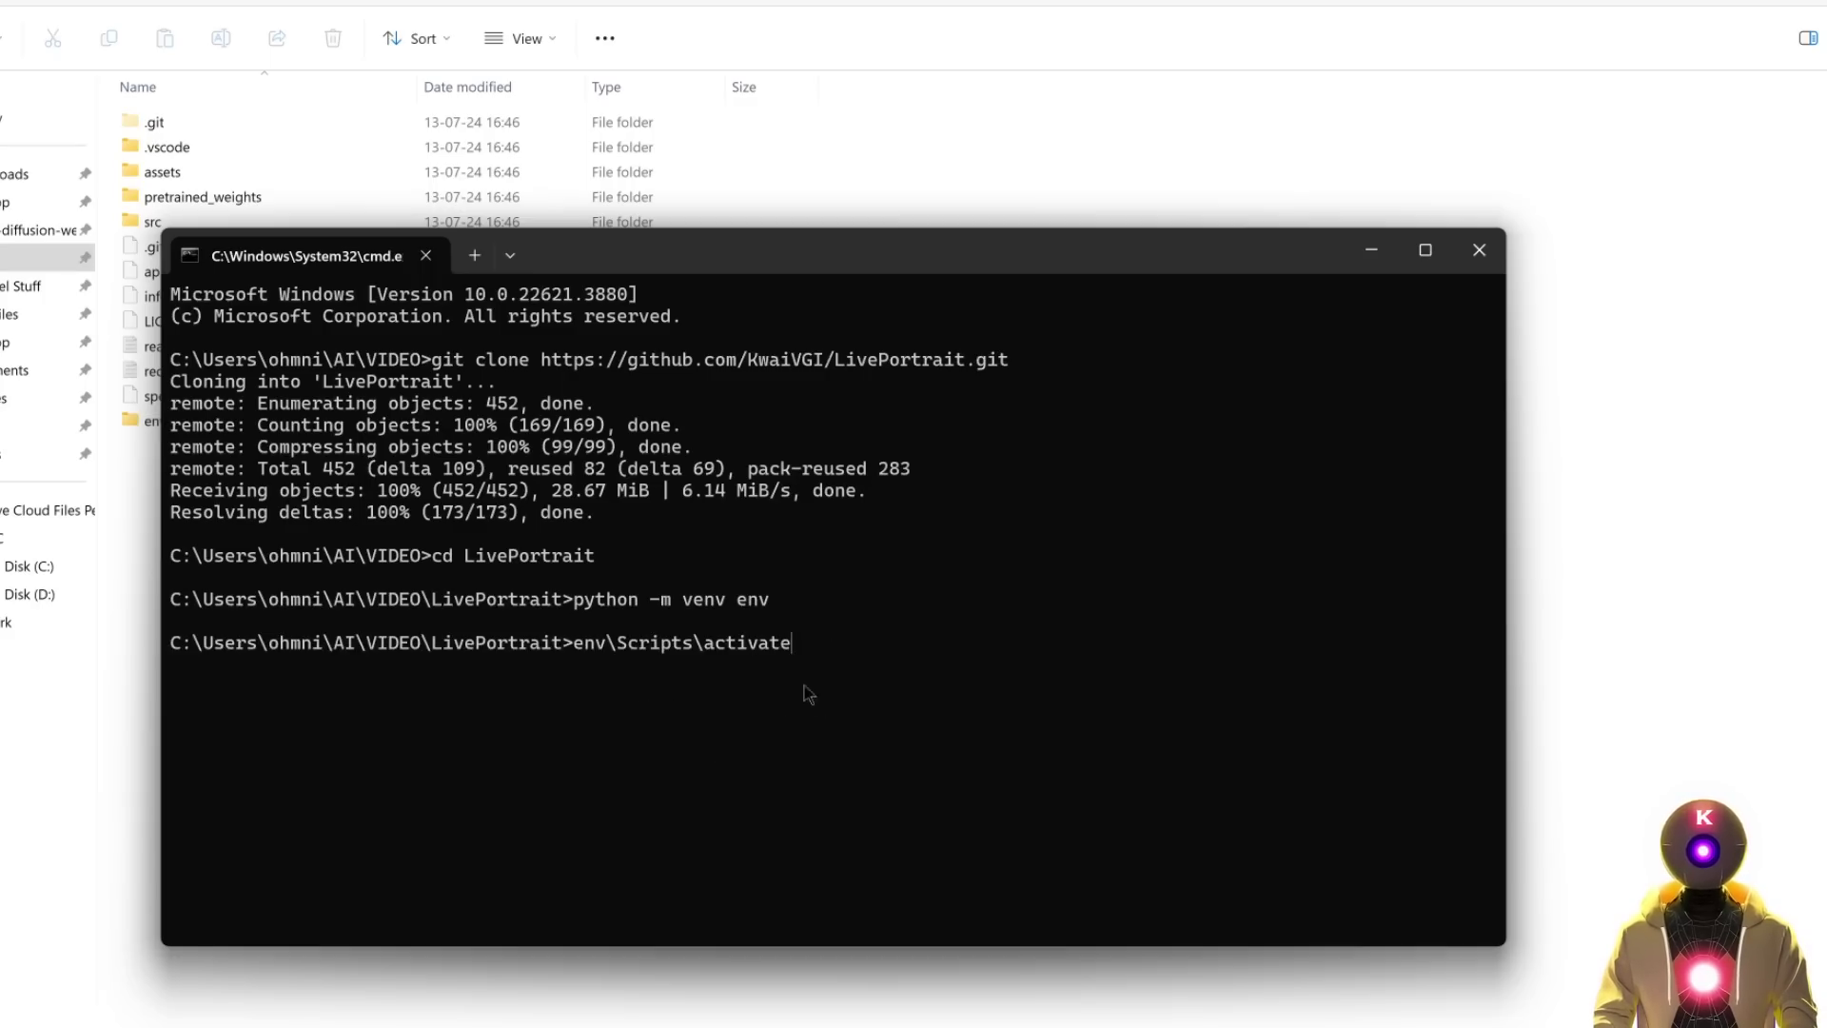
{"action": "key", "text": "Return"}
{"action": "type", "text": "pip install torch torchvision torchaudio --index-url https://download.pytorch.org/whl/cu121"}
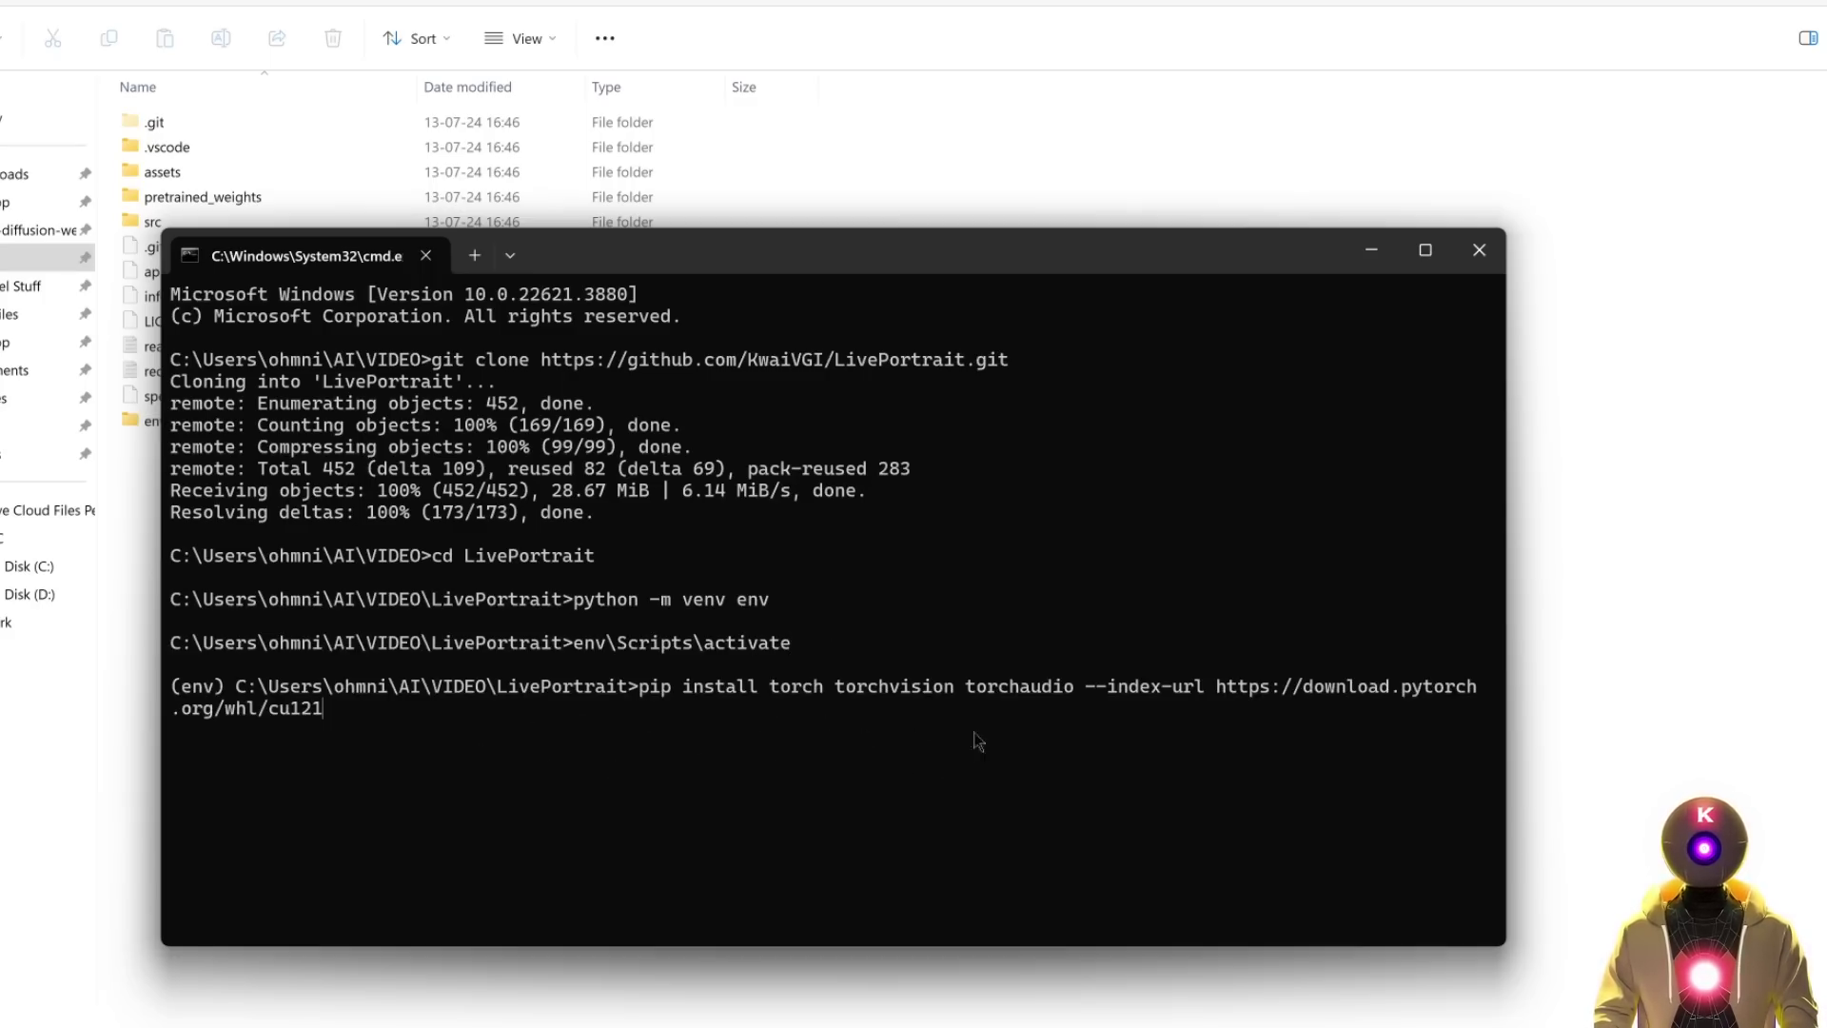
{"action": "key", "text": "Return"}
{"action": "type", "text": "pip install -r requirements.txt"}
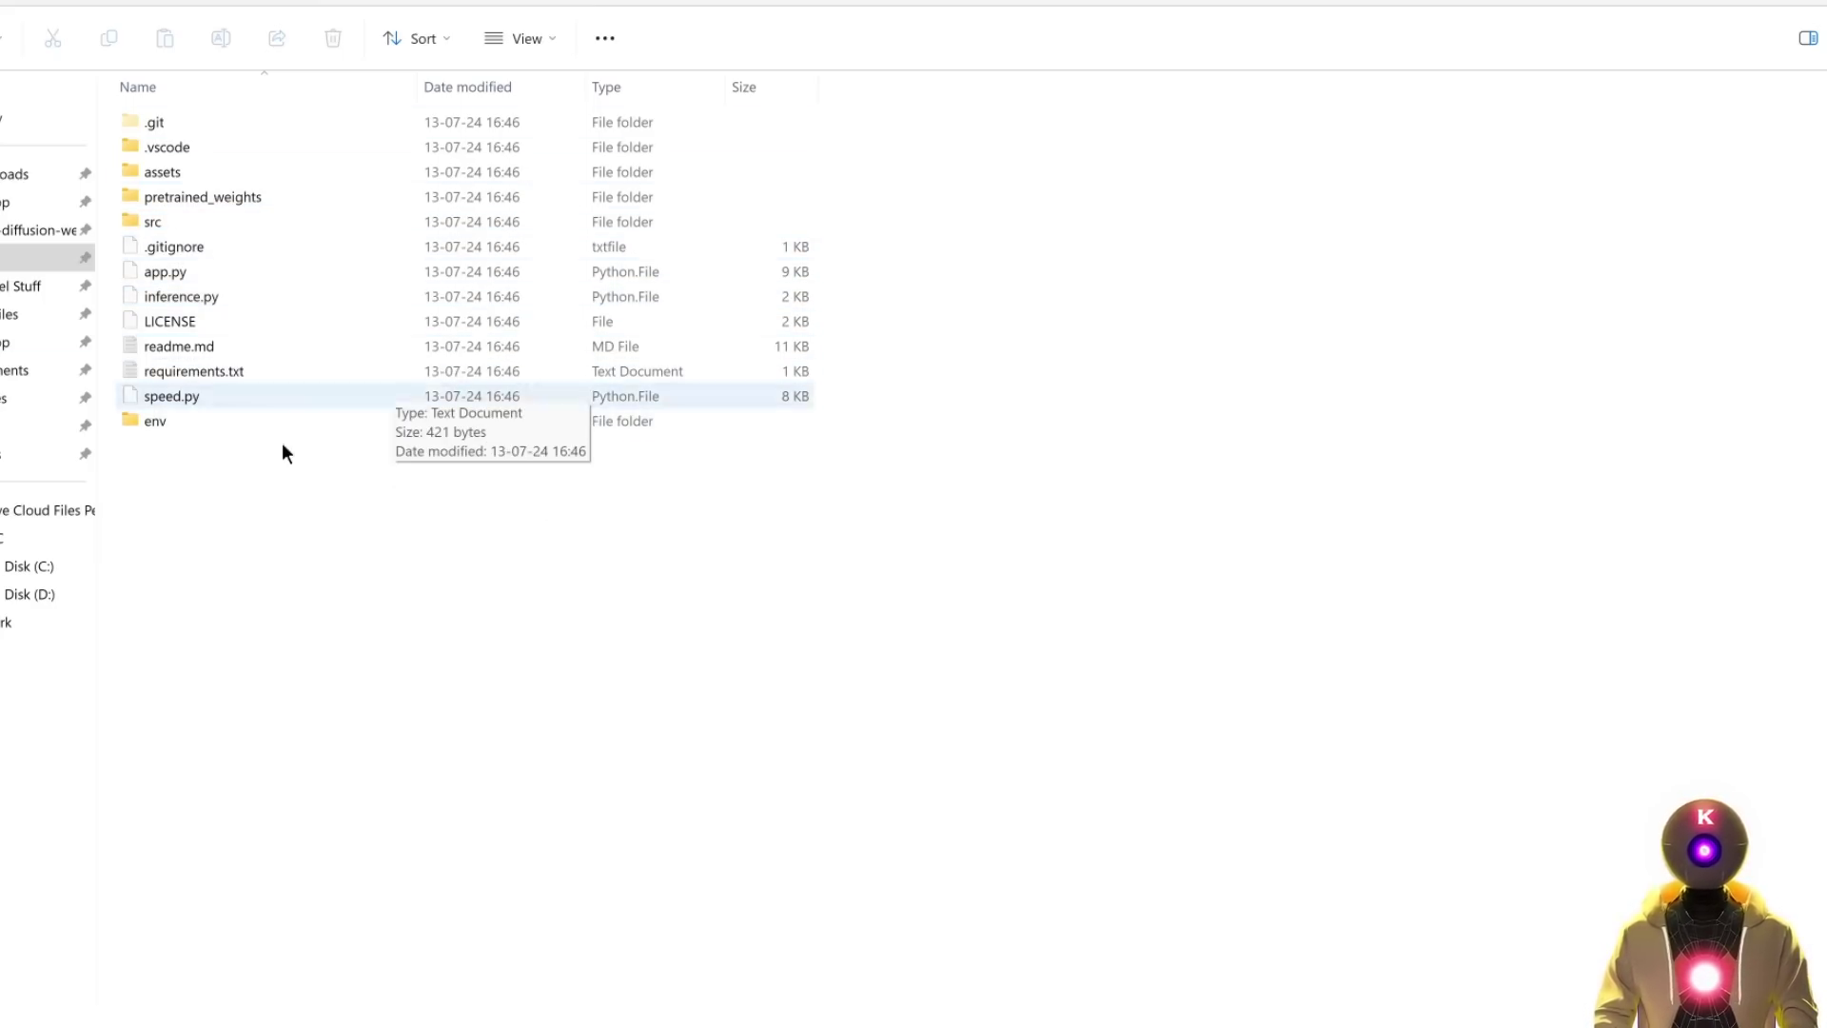
Replace pretrained_weights, launch python app.py and open the demo at 127.0.0.1:8890.
{"action": "left_click", "coordinate": [190, 197]}
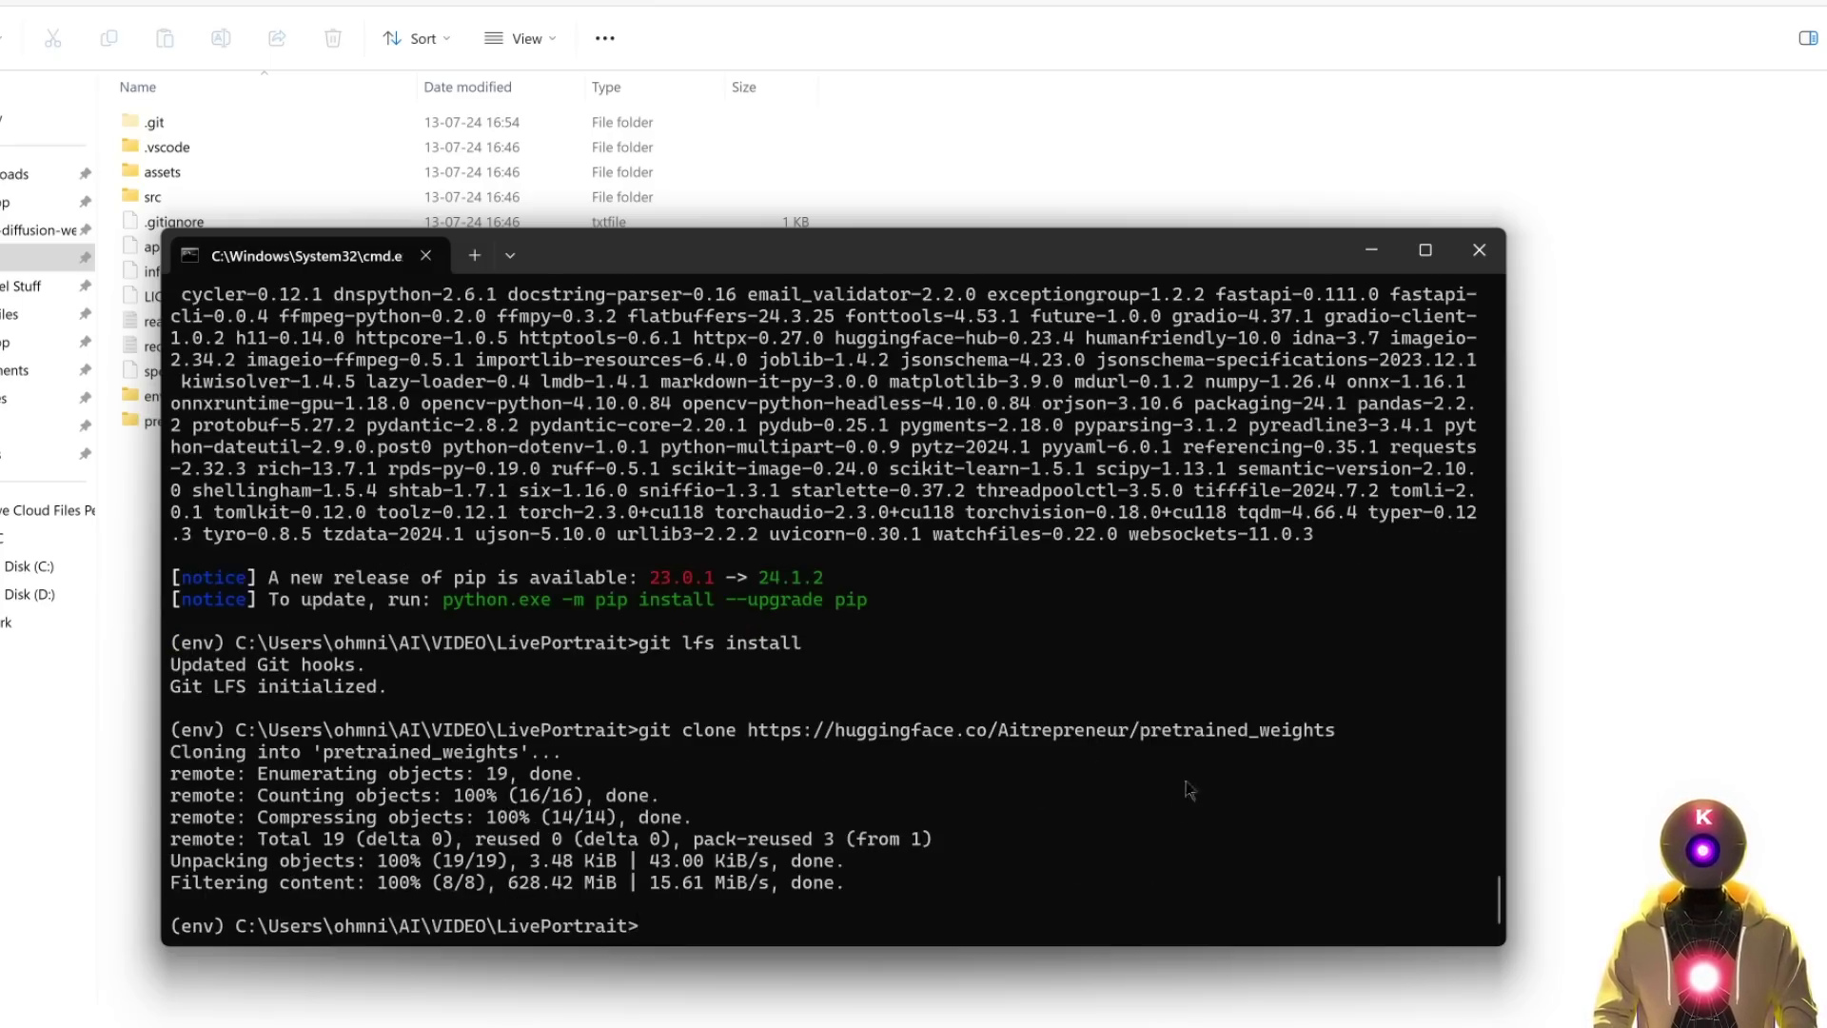
{"action": "type", "text": "python app.py"}
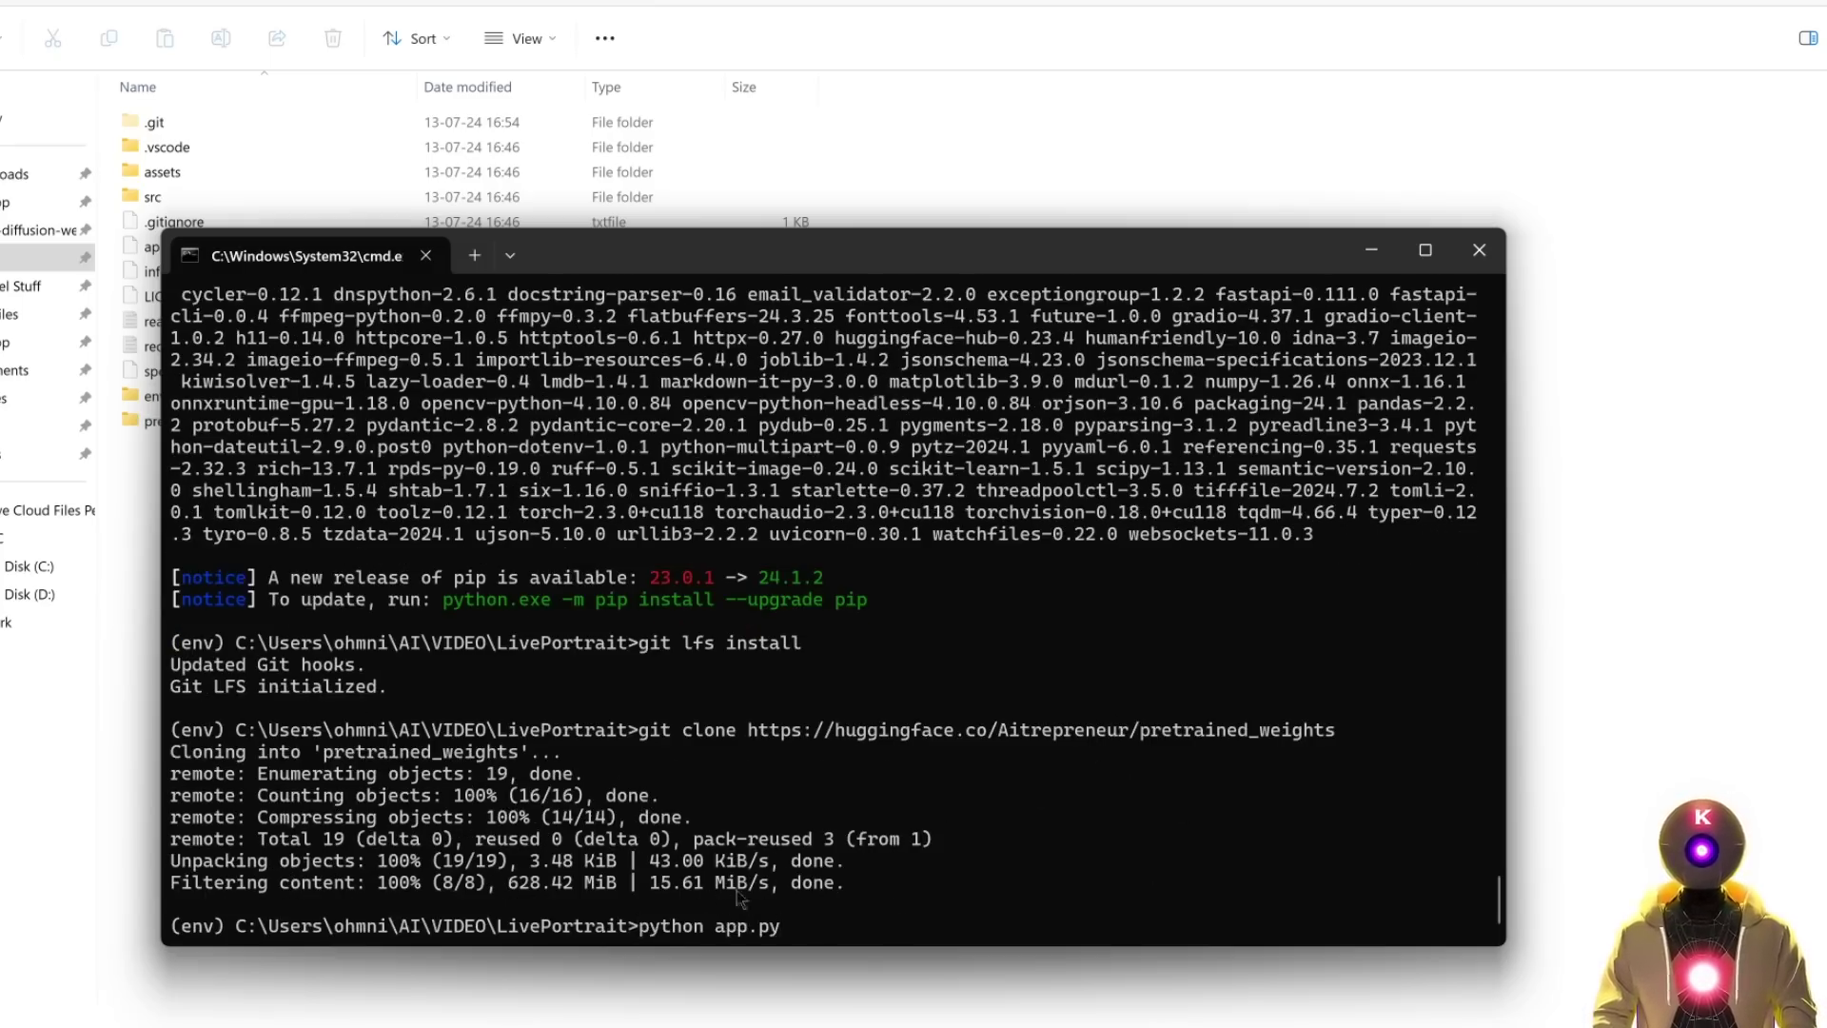
{"action": "key", "text": "Return"}
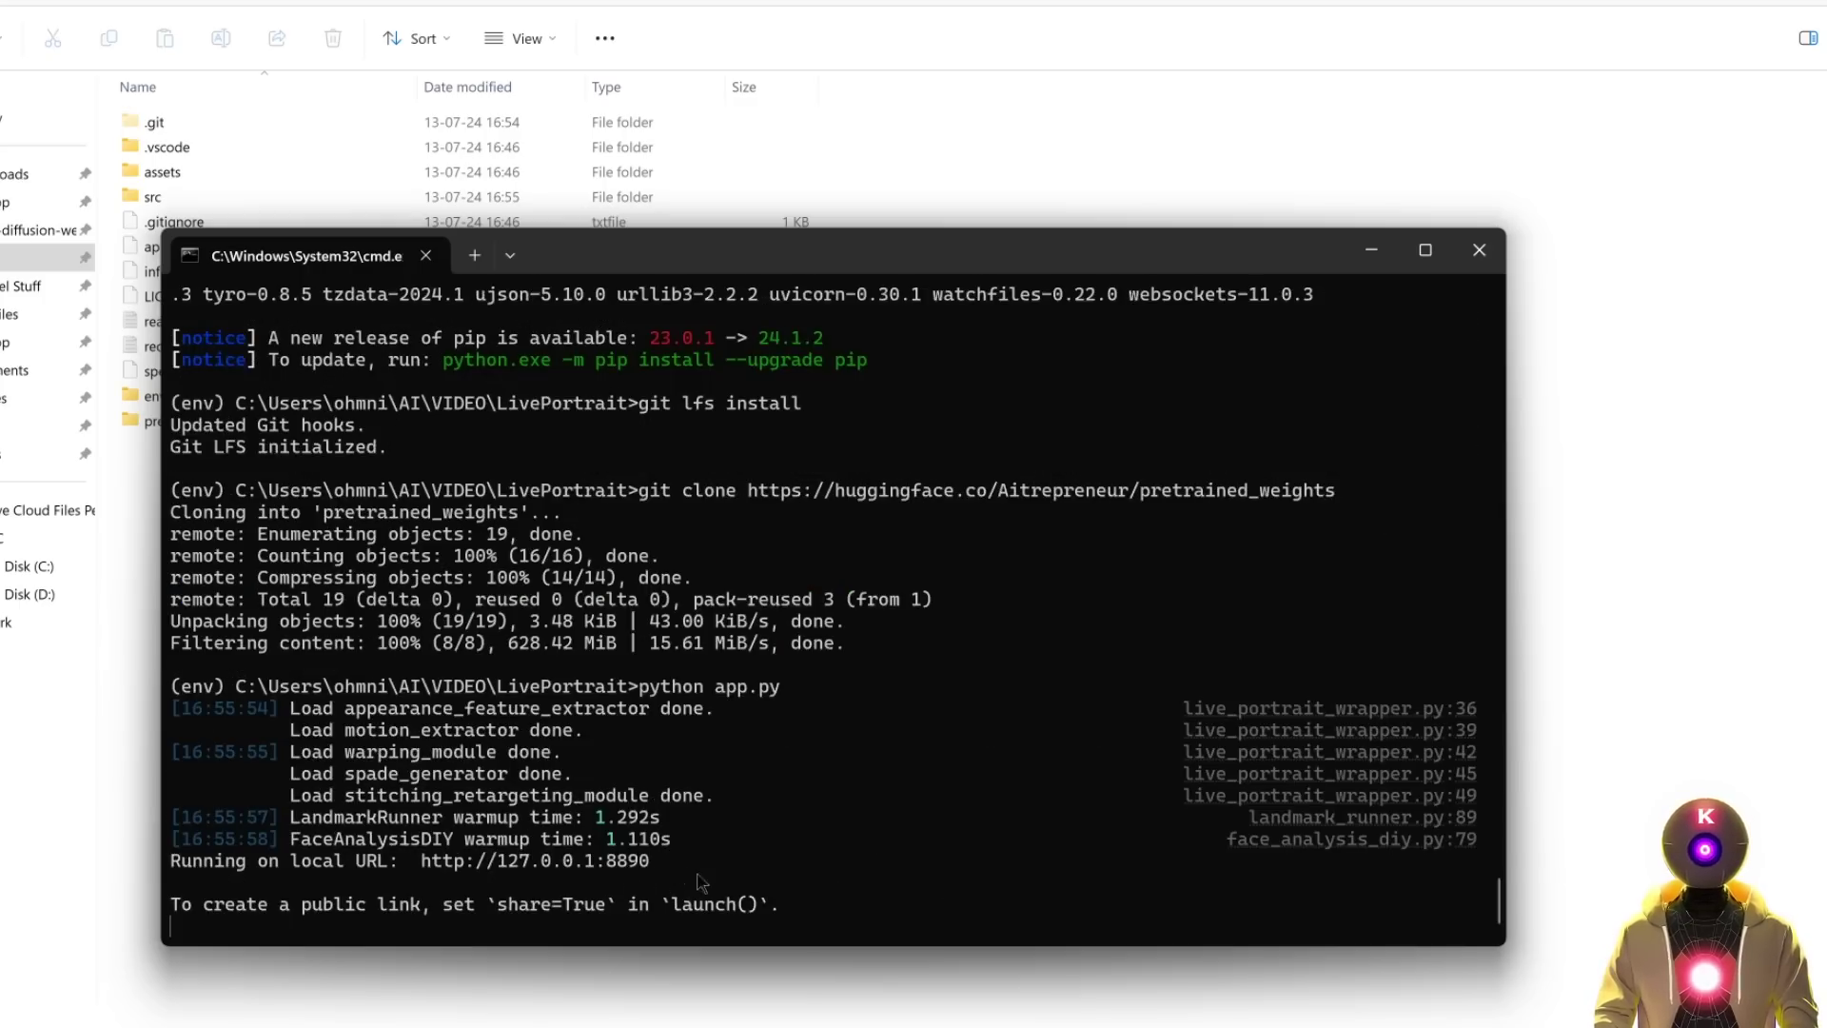
{"action": "left_click", "coordinate": [568, 863], "text": "ctrl"}
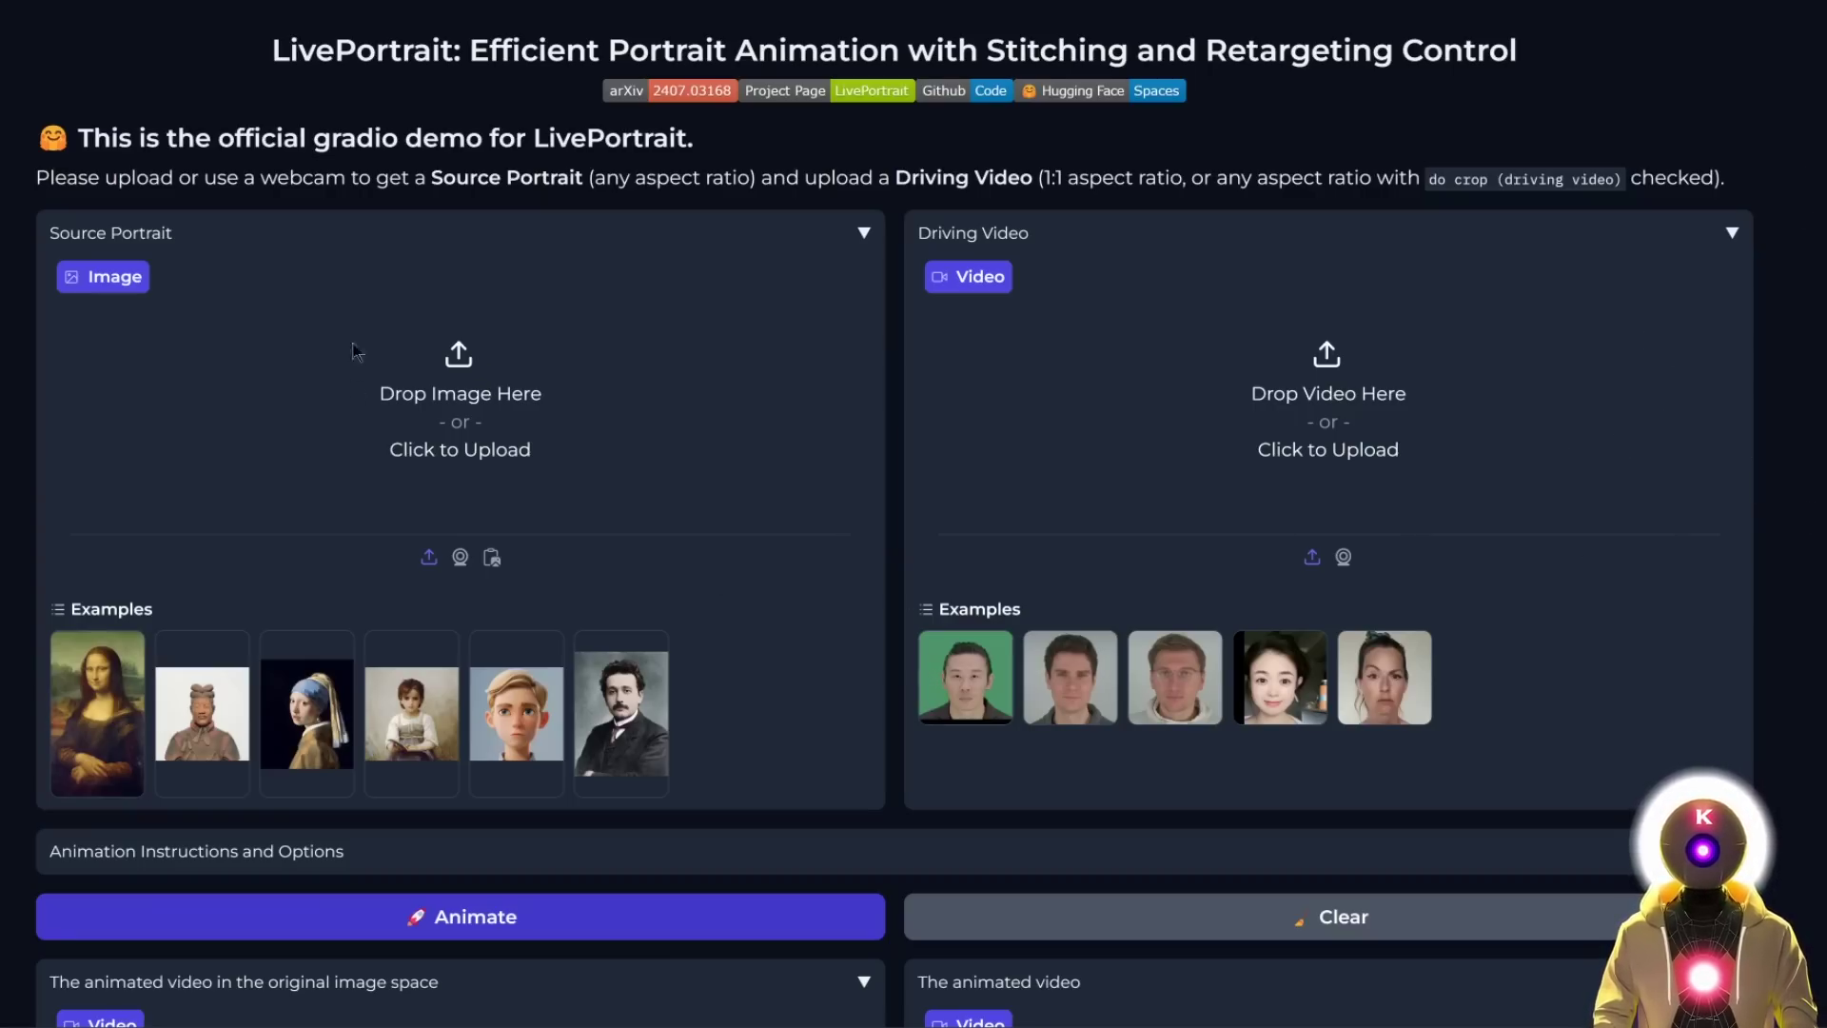
Upload the "It just works." portrait as source and pick the fifth example driving clip.
{"action": "left_click", "coordinate": [465, 393]}
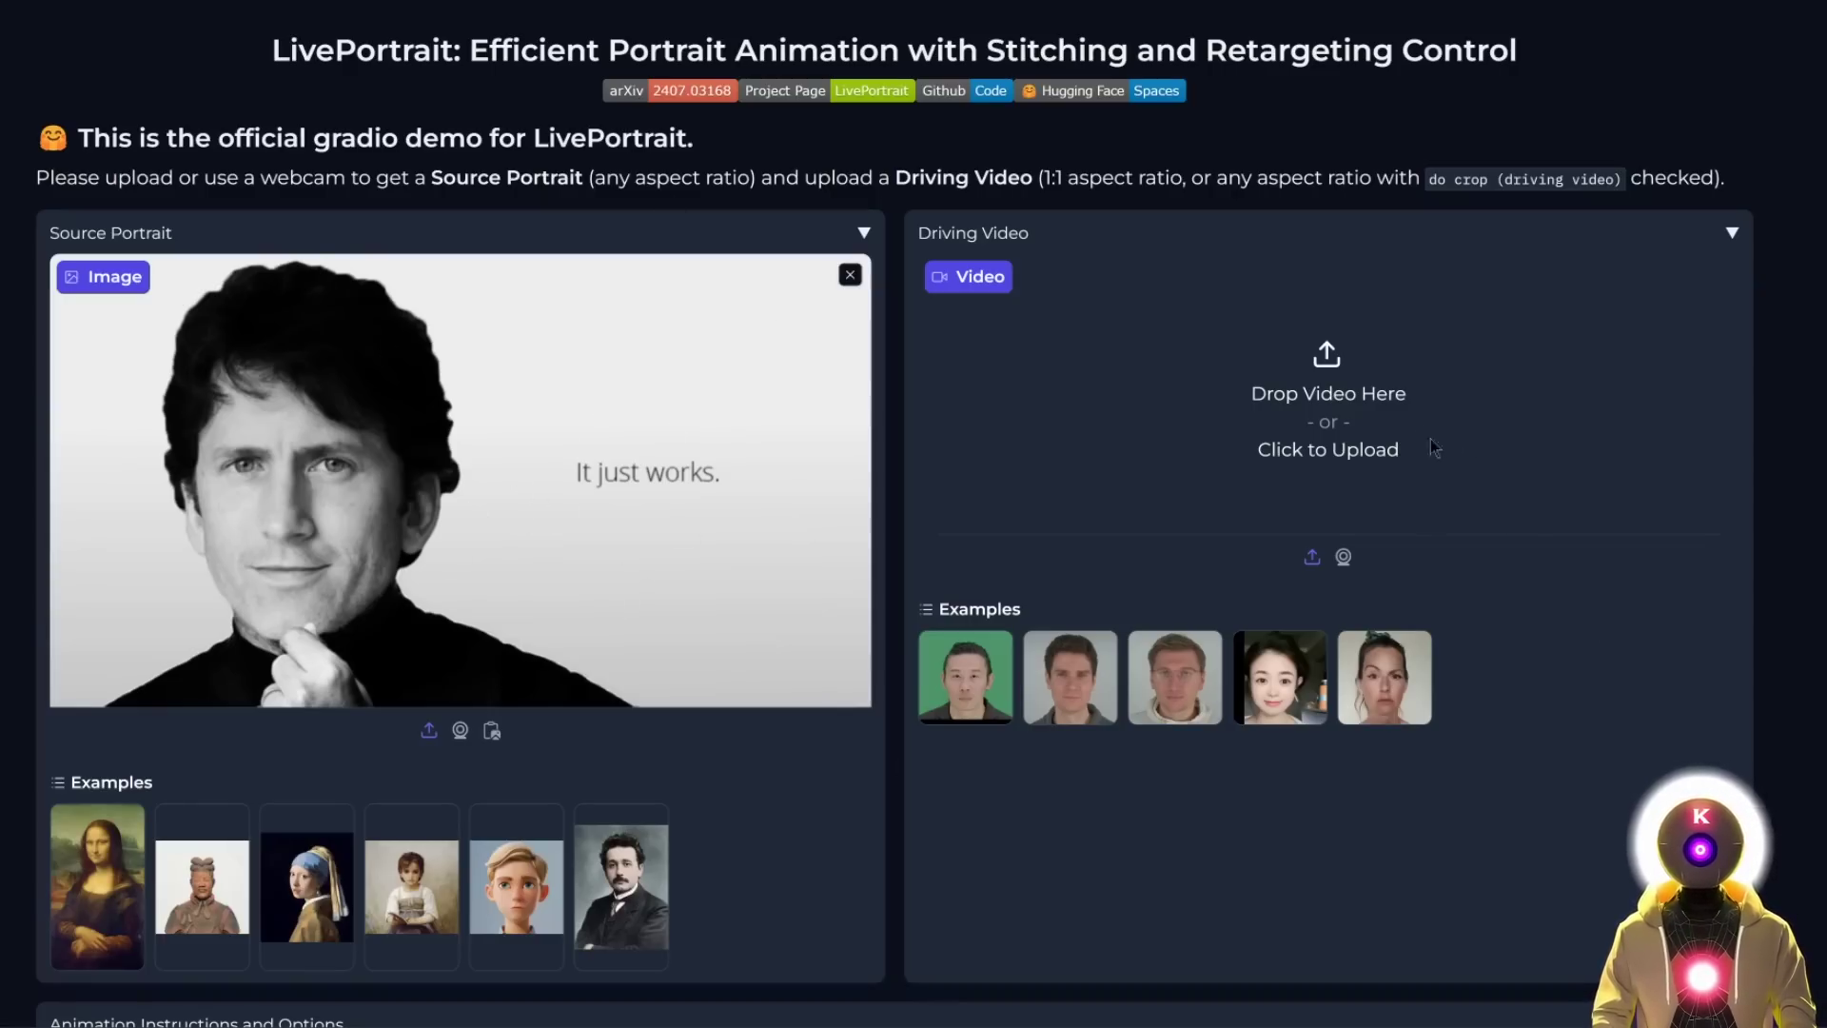
{"action": "left_click", "coordinate": [1426, 700]}
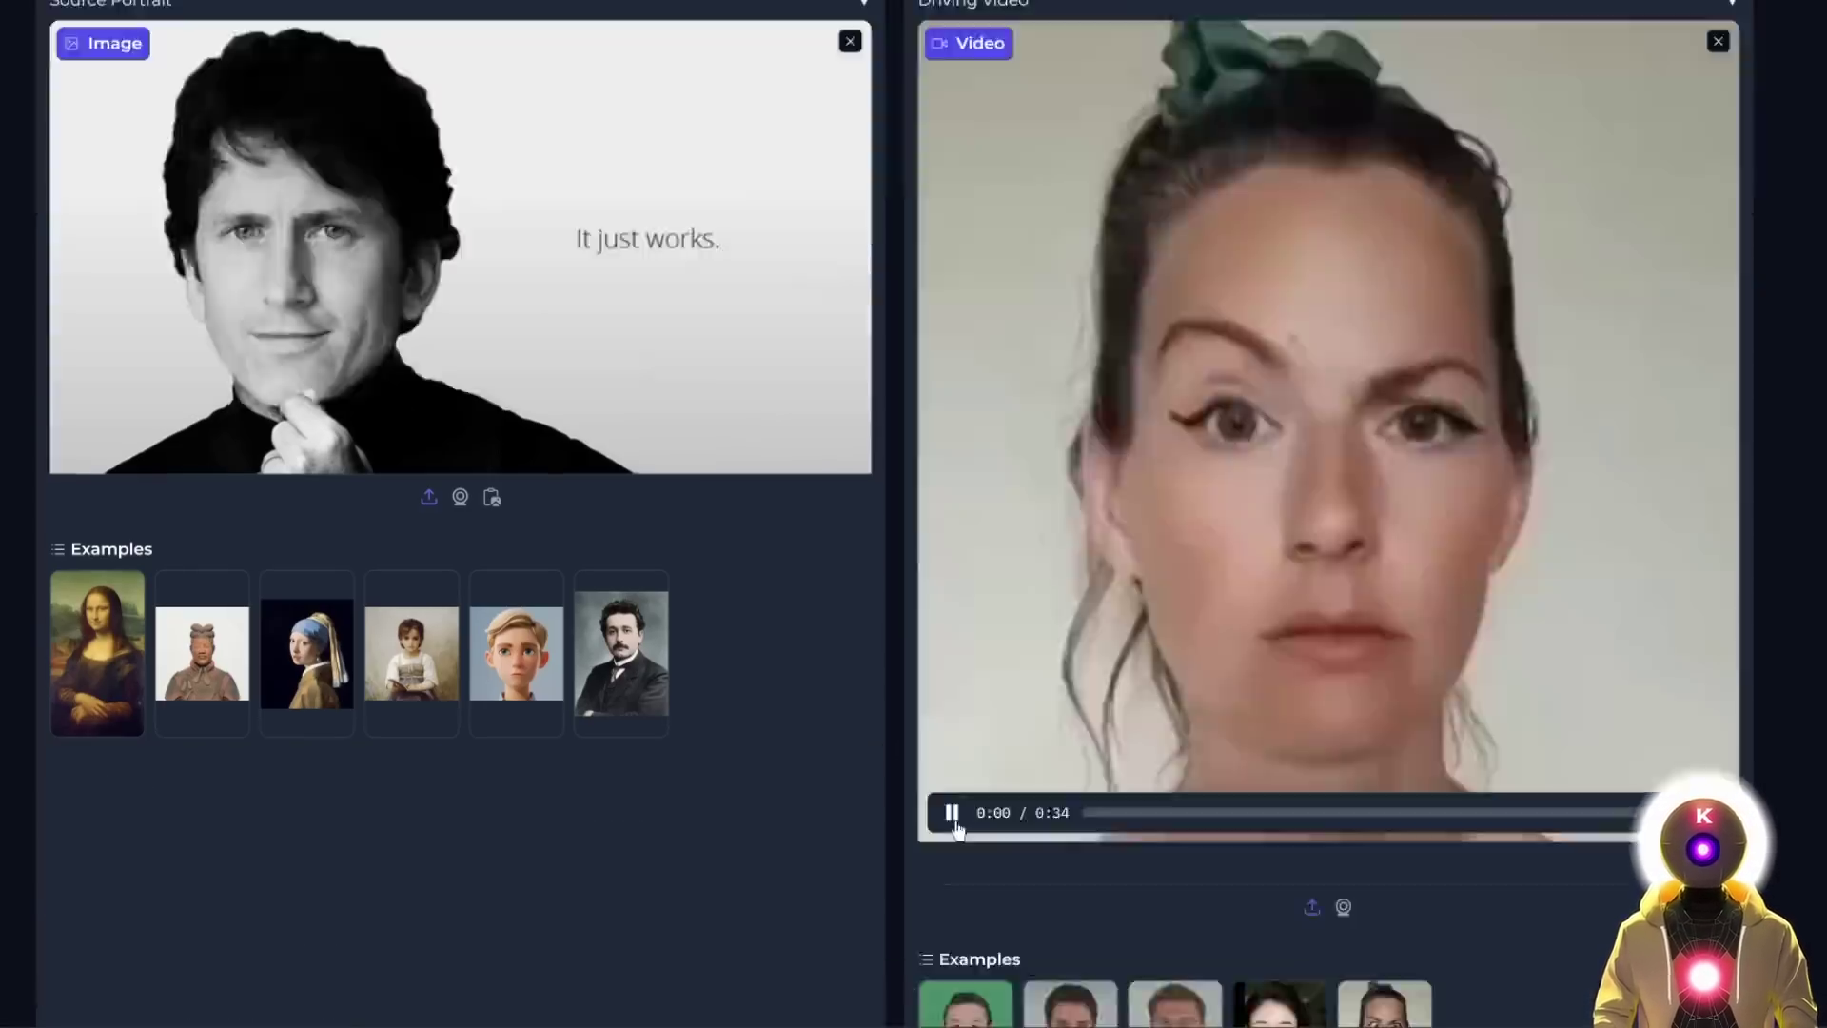
{"action": "scroll", "coordinate": [1218, 691], "scroll_direction": "up", "scroll_amount": 1}
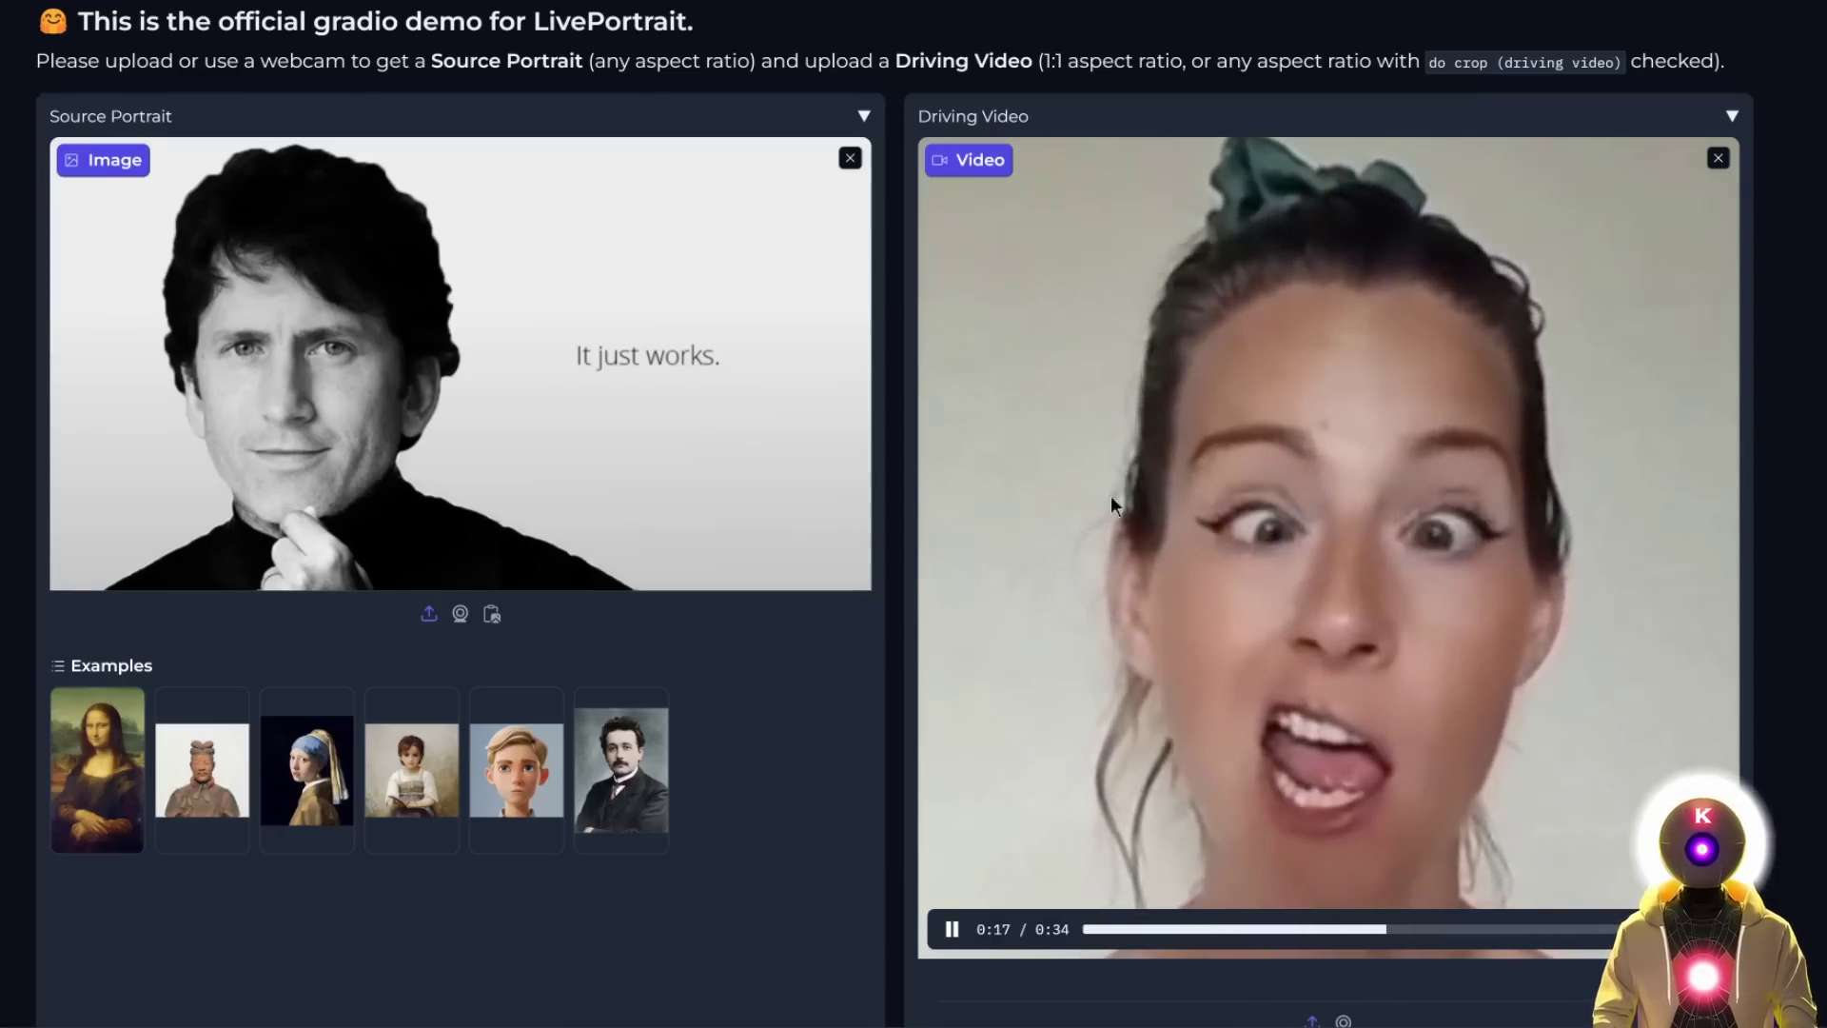
{"action": "scroll", "coordinate": [1252, 556], "scroll_direction": "down", "scroll_amount": 6}
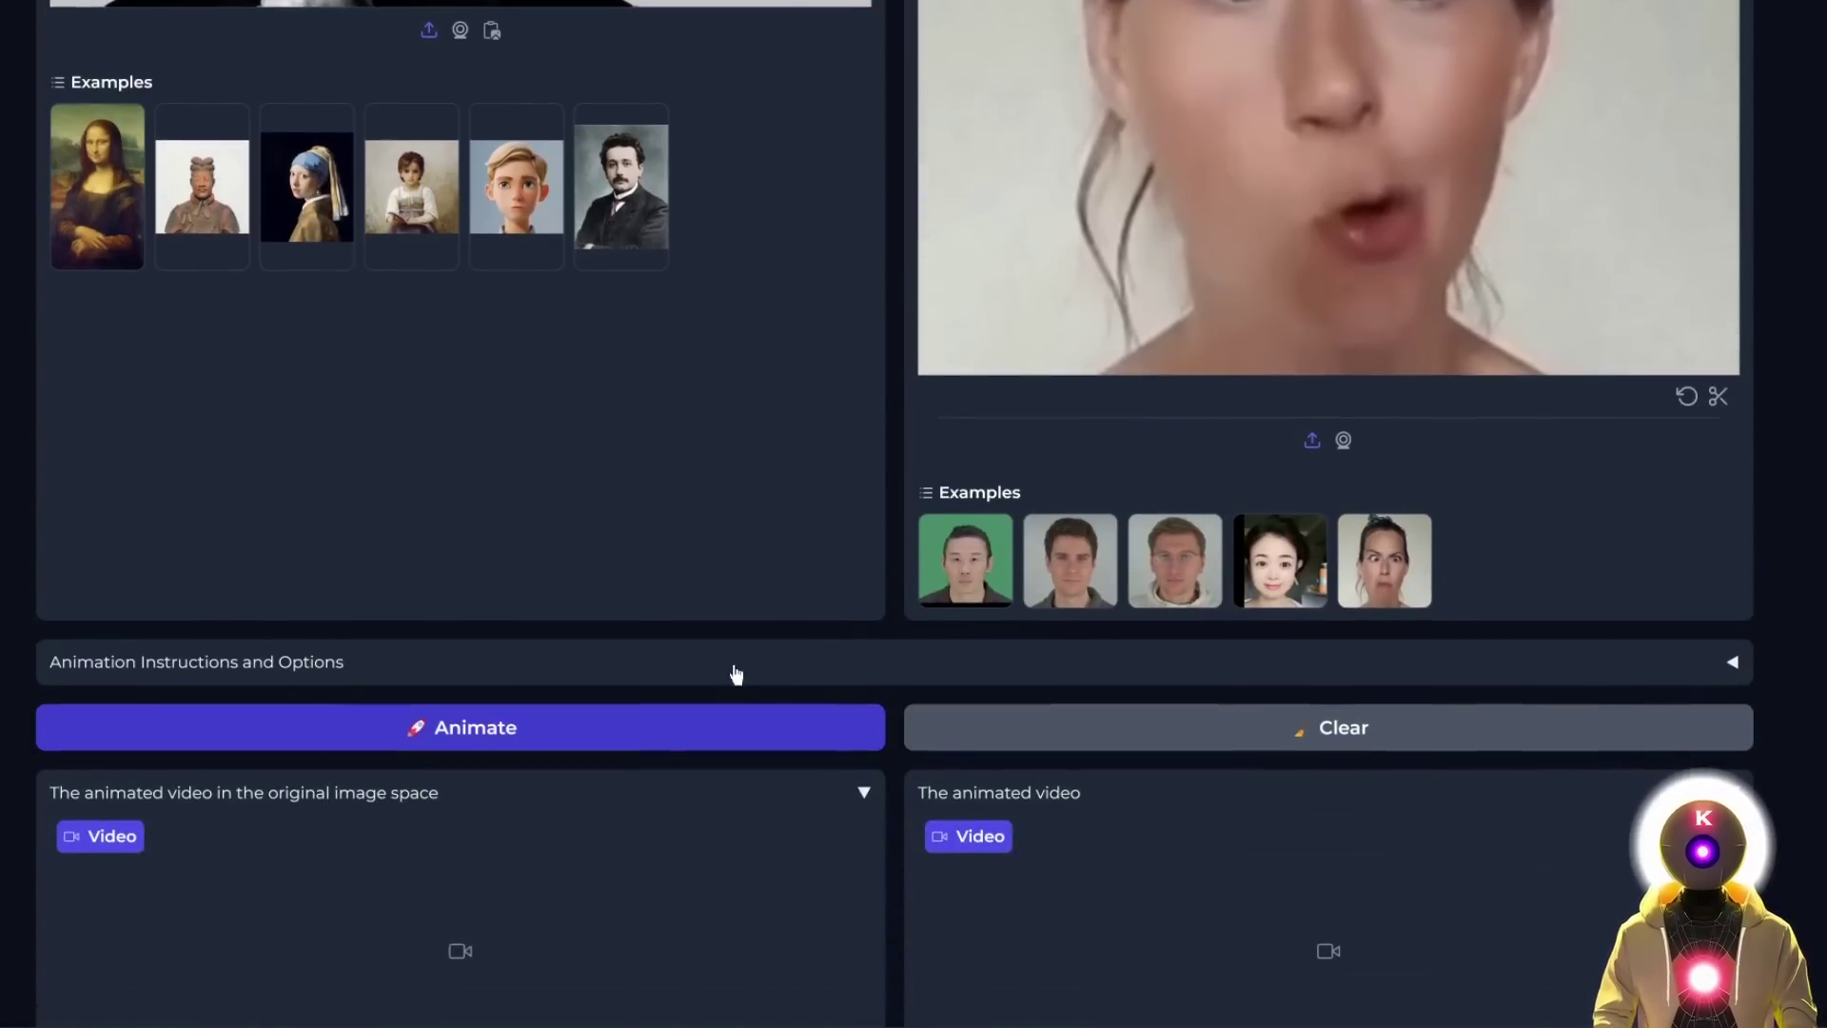
{"action": "left_click", "coordinate": [740, 666]}
{"action": "scroll", "coordinate": [847, 628], "scroll_direction": "down", "scroll_amount": 2}
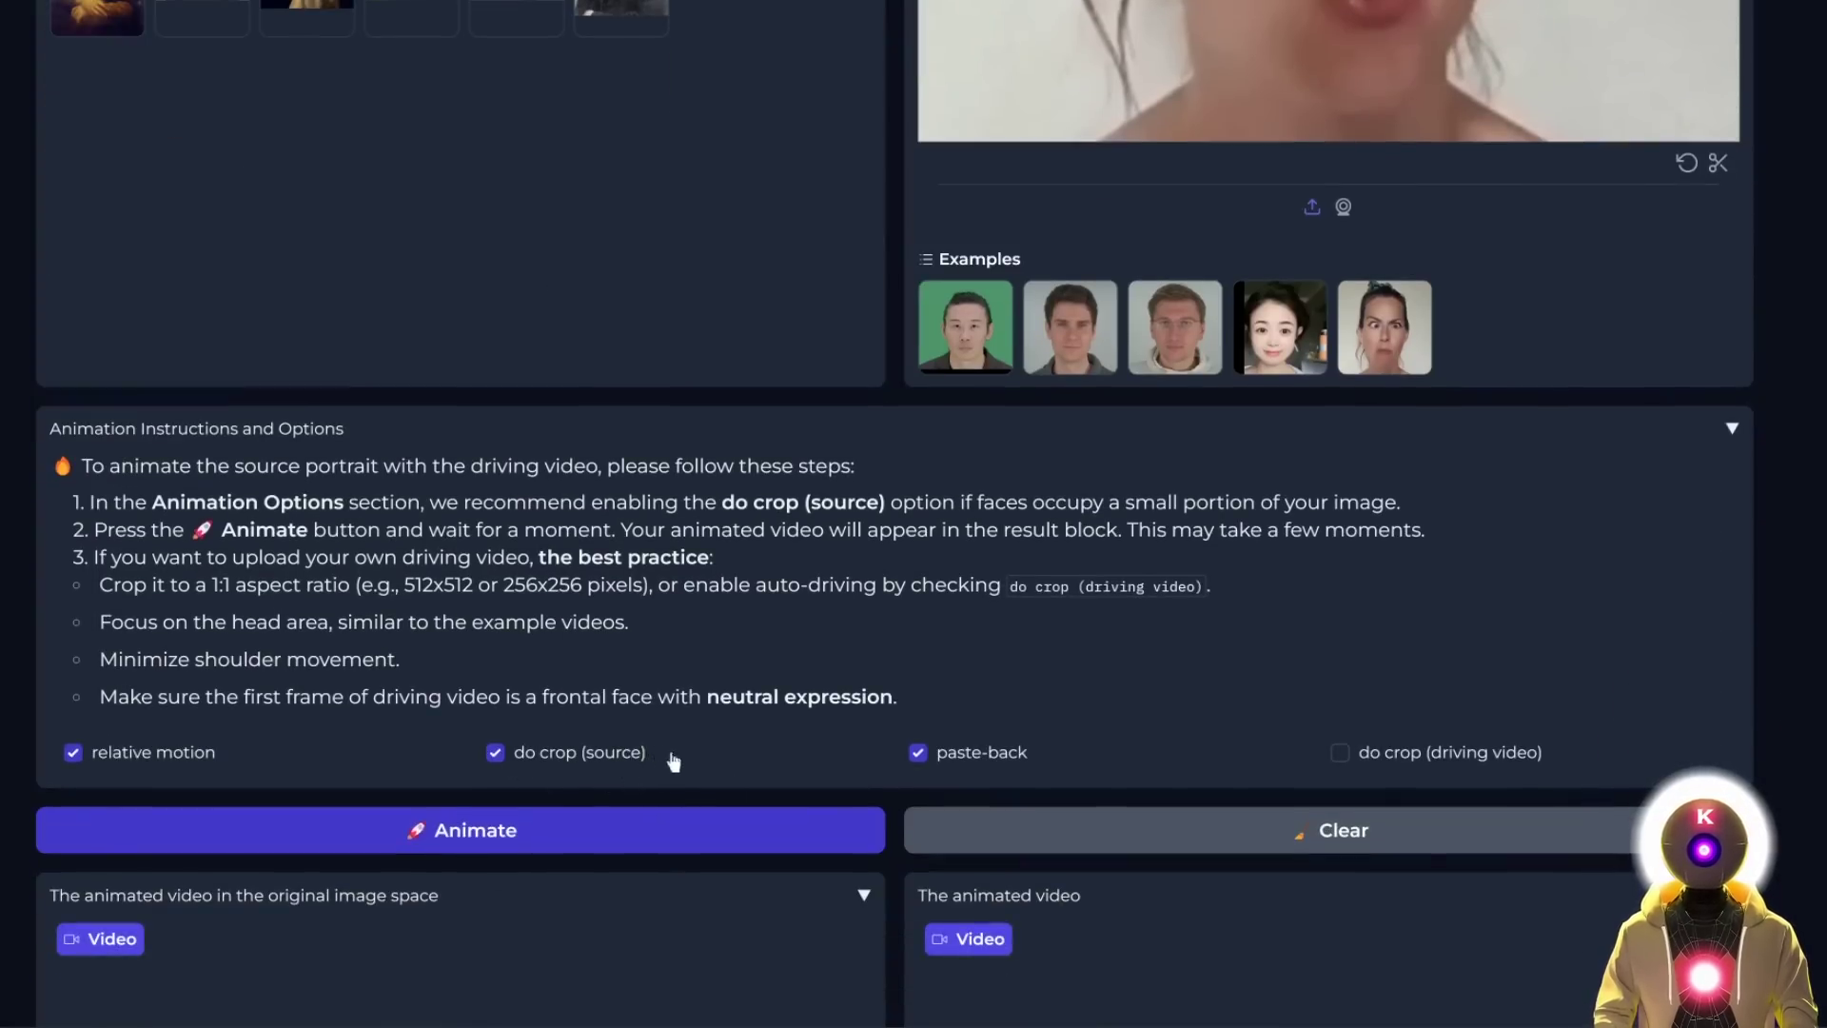
{"action": "scroll", "coordinate": [1517, 208], "scroll_direction": "up", "scroll_amount": 7}
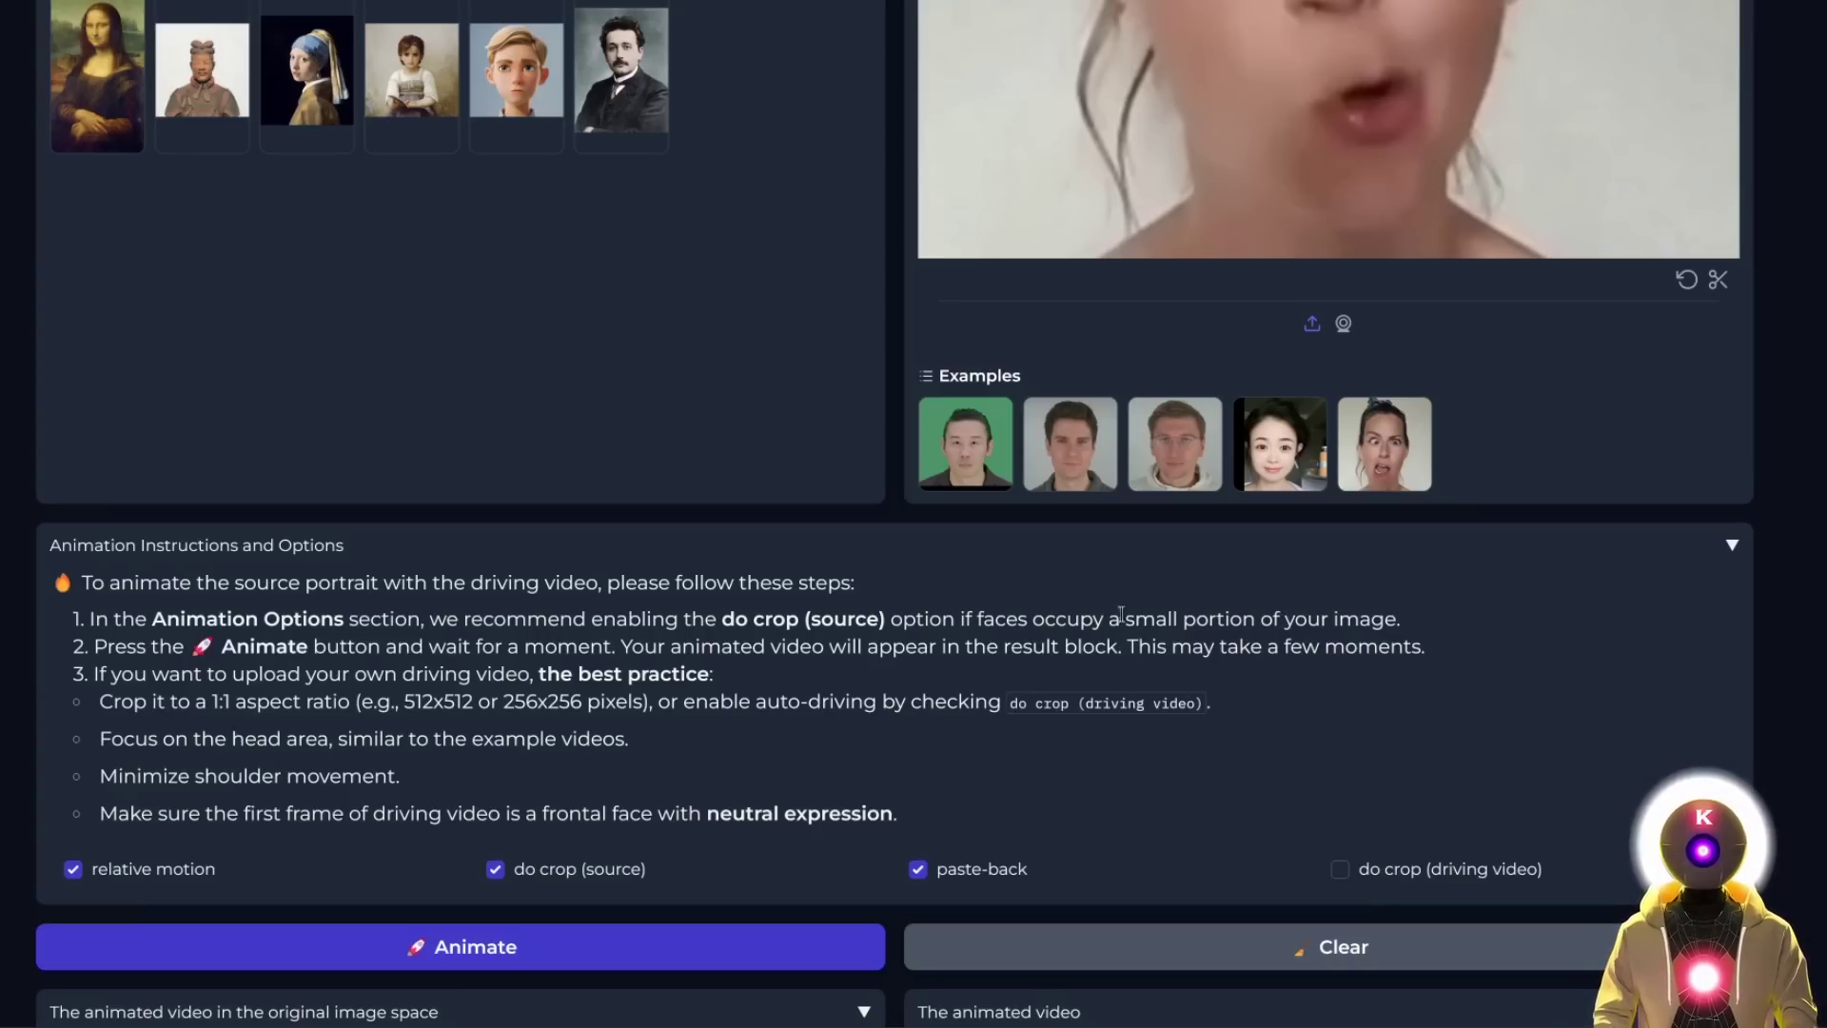
{"action": "left_click", "coordinate": [511, 933]}
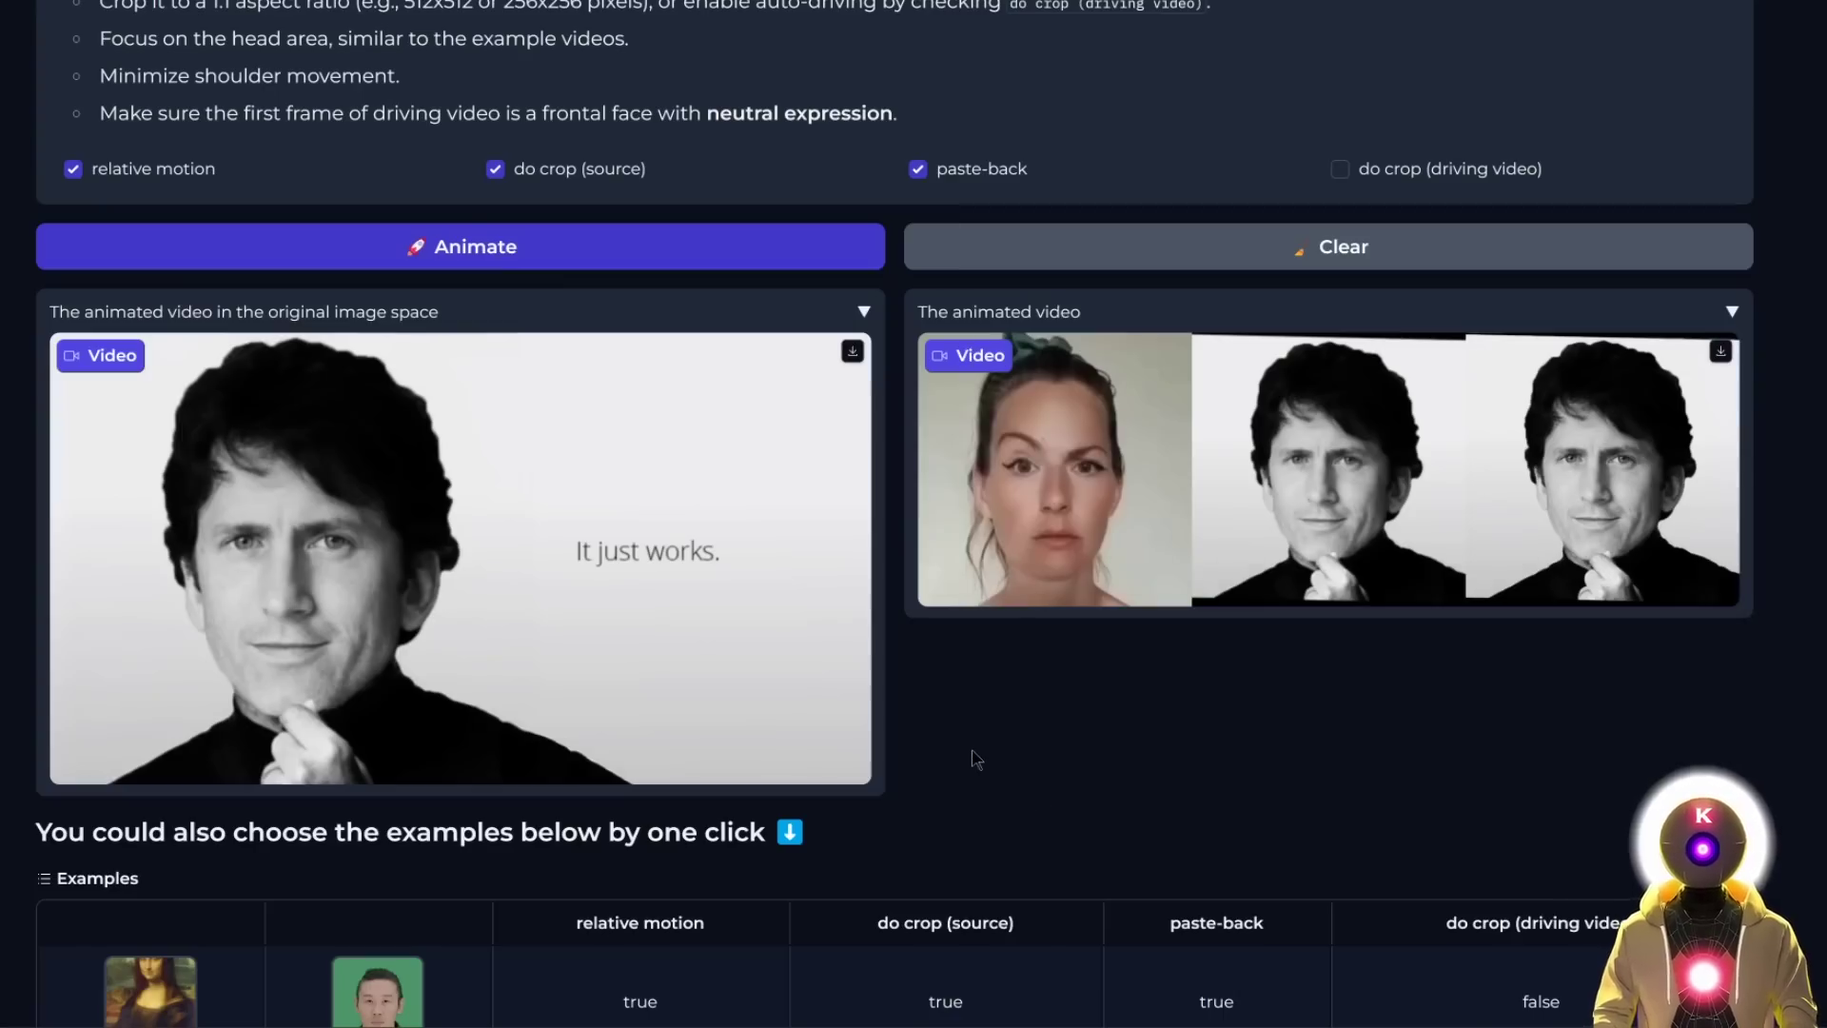
Play the 34-second animated result in the original image space.
{"action": "left_click", "coordinate": [374, 592]}
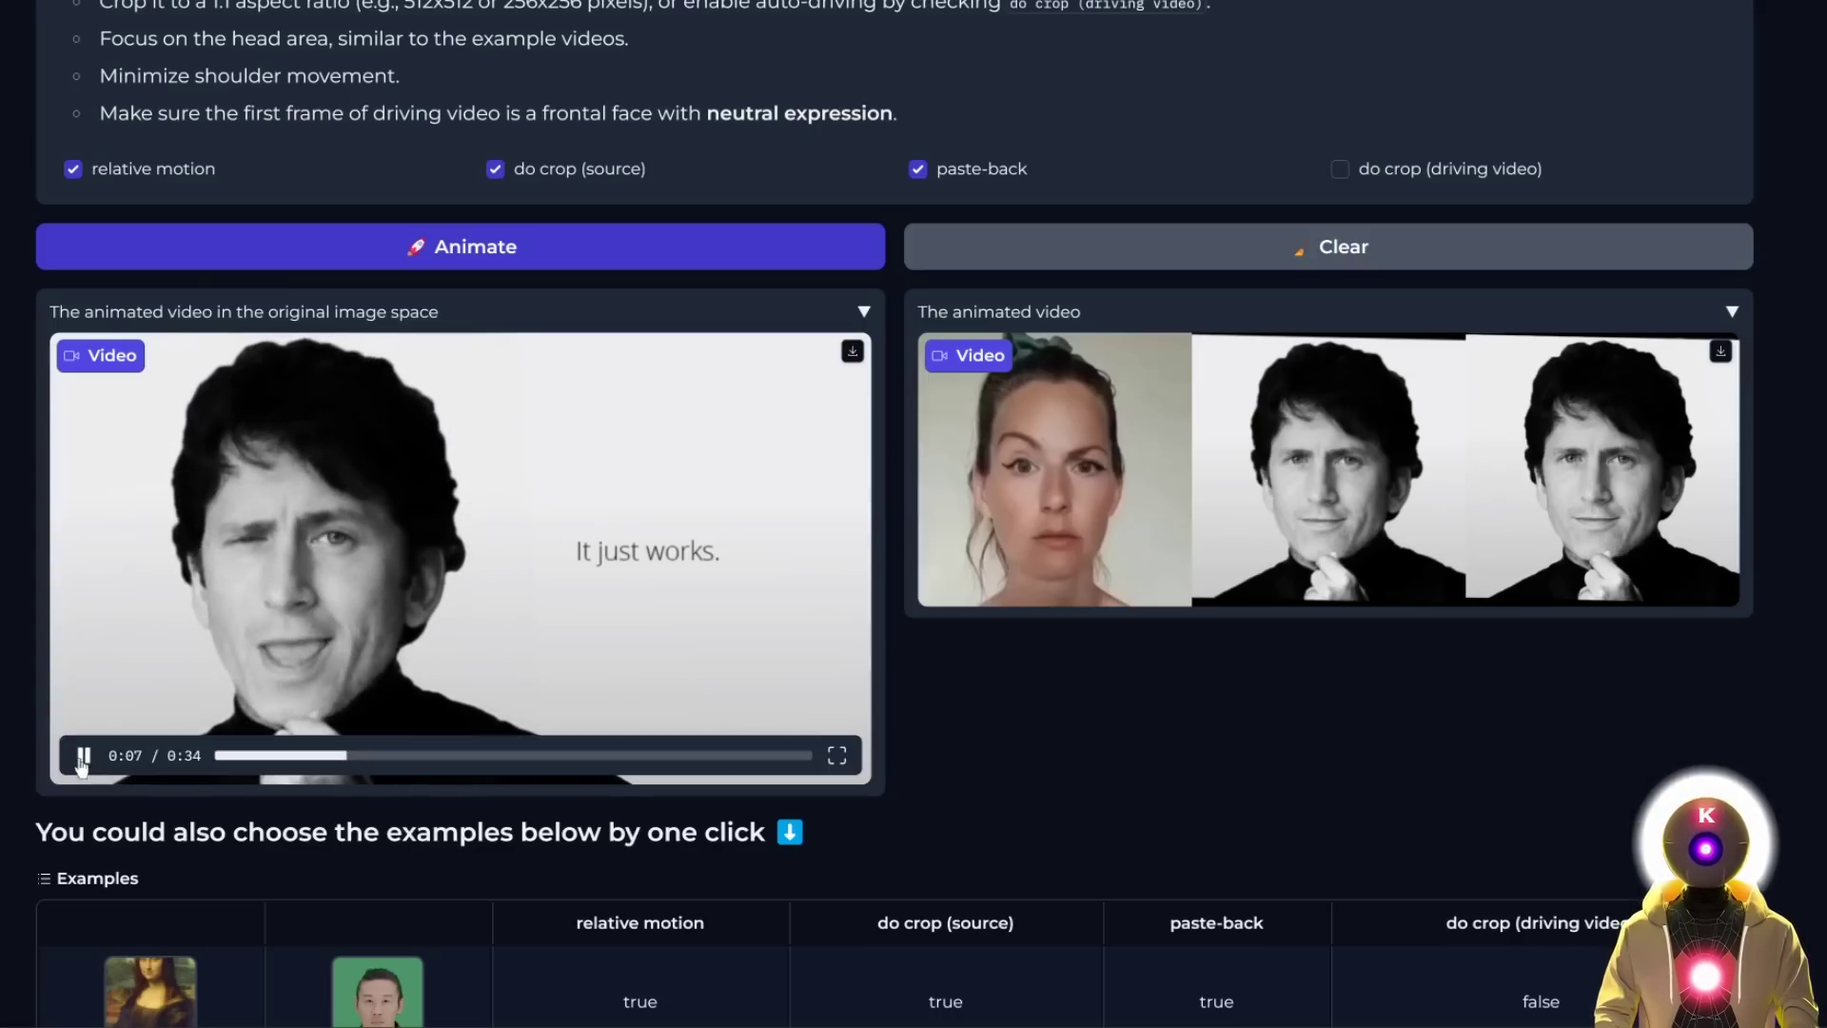
Play 'The animated video' side-by-side comparison of driving clip and portrait.
{"action": "mouse_move", "coordinate": [1028, 504]}
{"action": "left_click", "coordinate": [953, 577]}
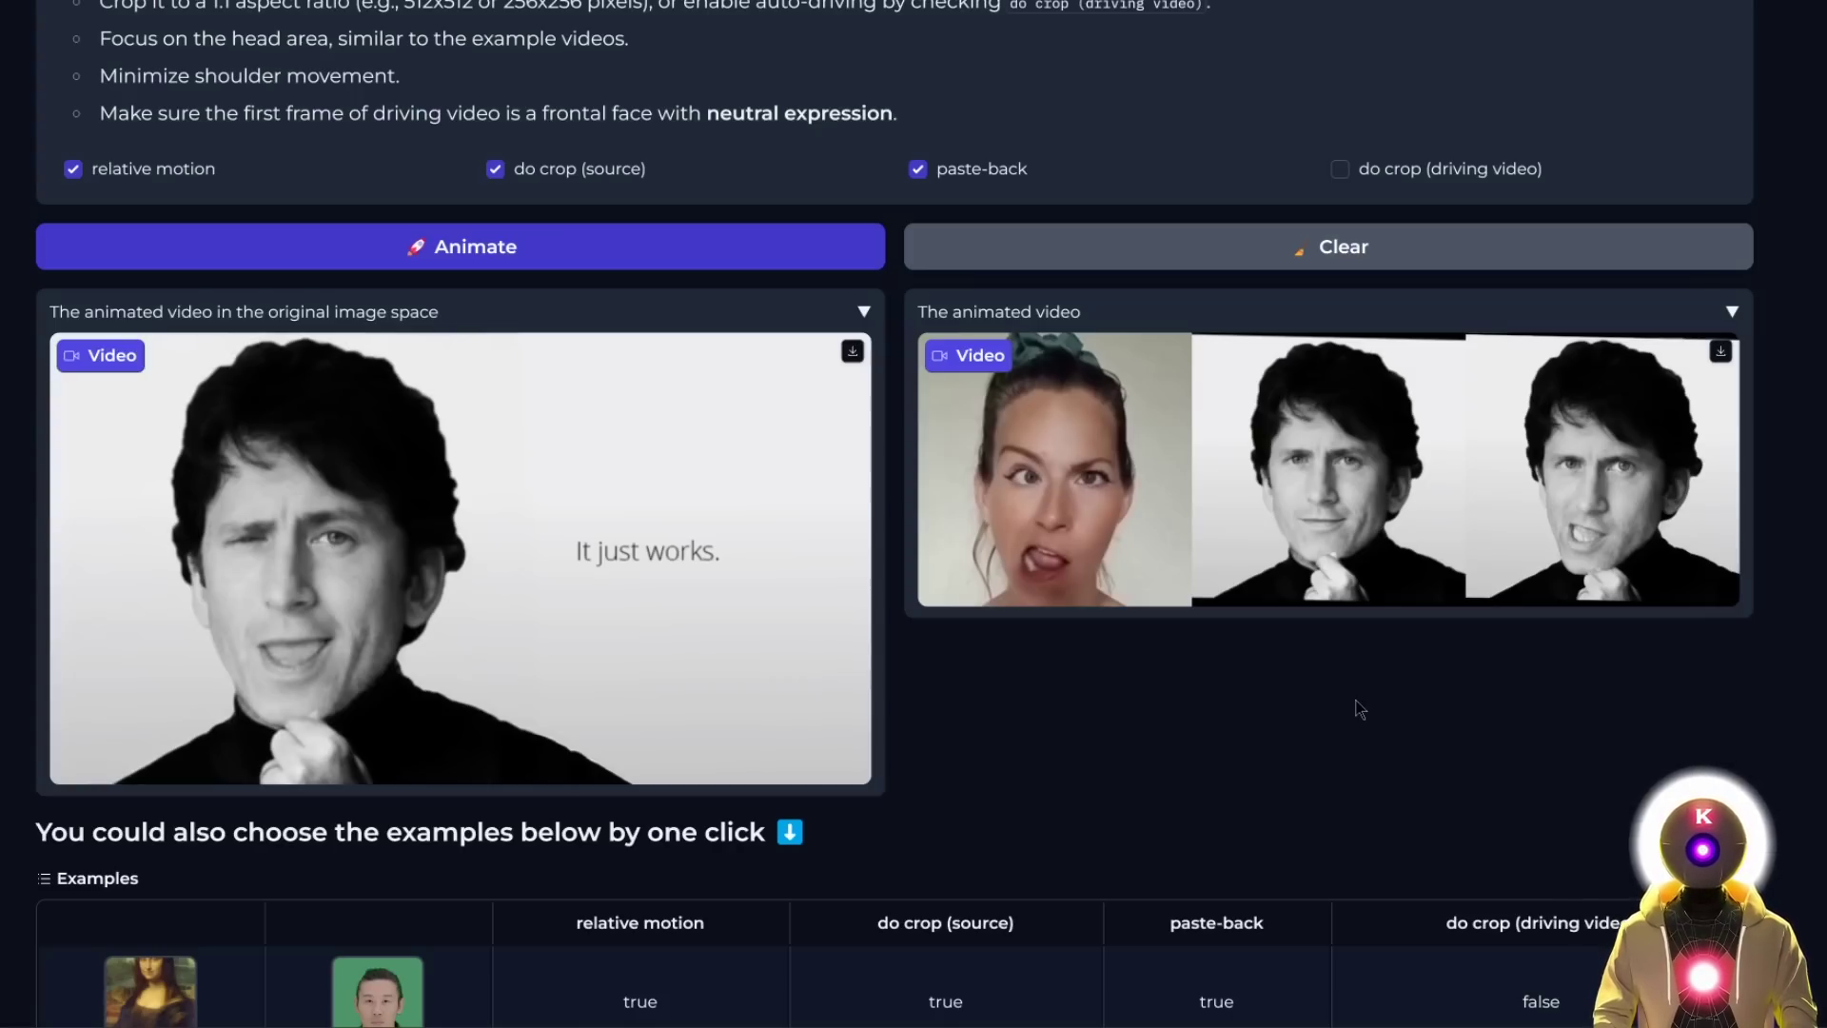
{"action": "scroll", "coordinate": [1163, 812], "scroll_direction": "up", "scroll_amount": 1}
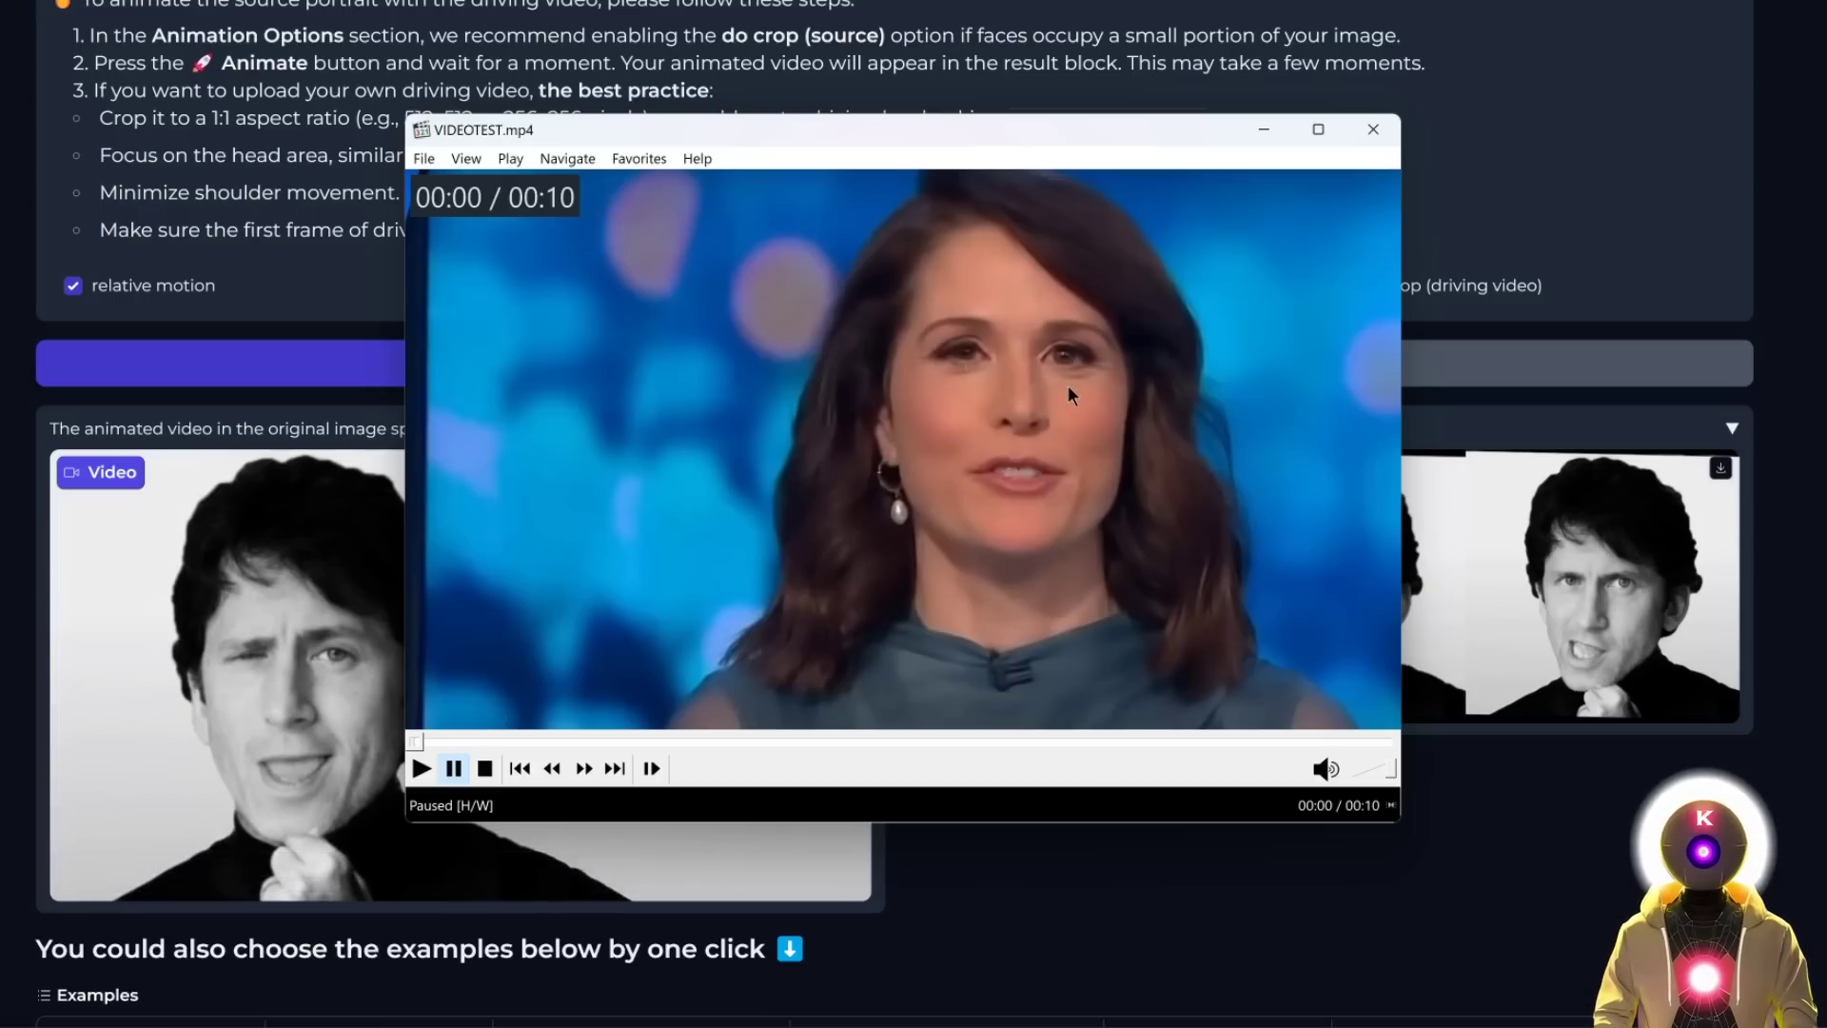
Preview the news anchor clip, then replace the source with the suited man's portrait.
{"action": "left_click", "coordinate": [1068, 386]}
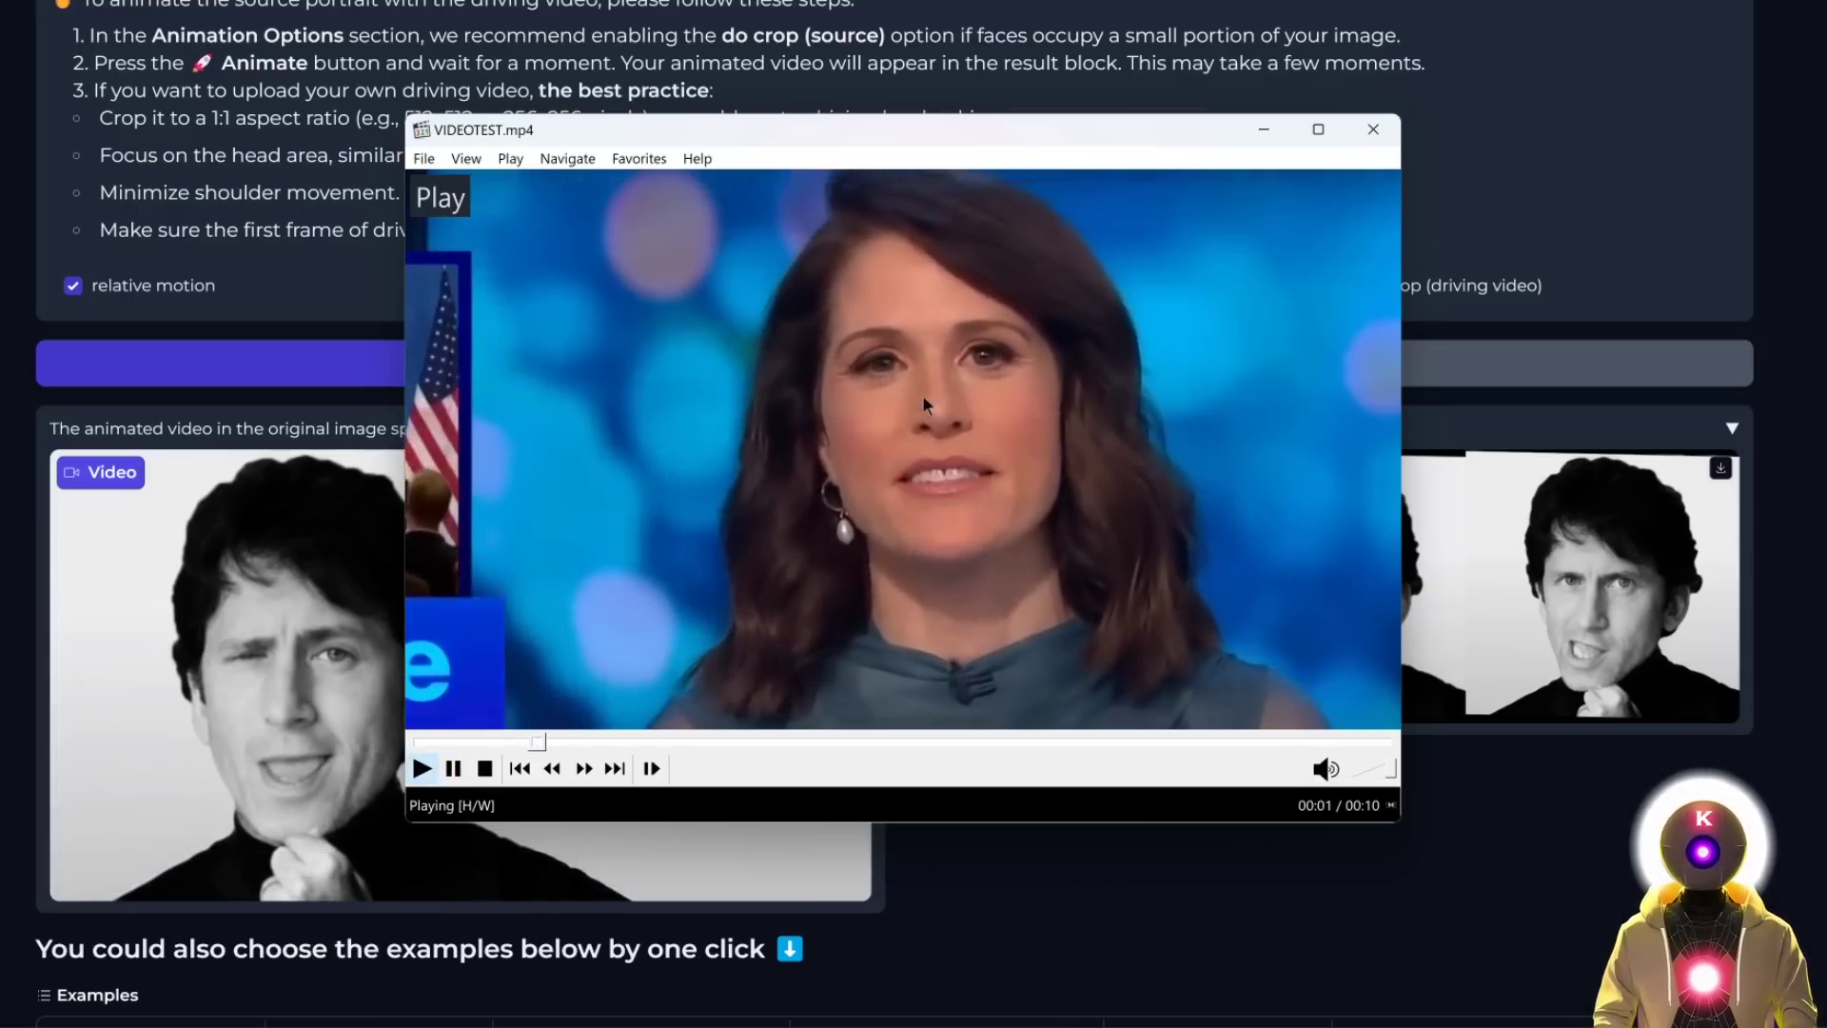
{"action": "left_click", "coordinate": [1180, 392]}
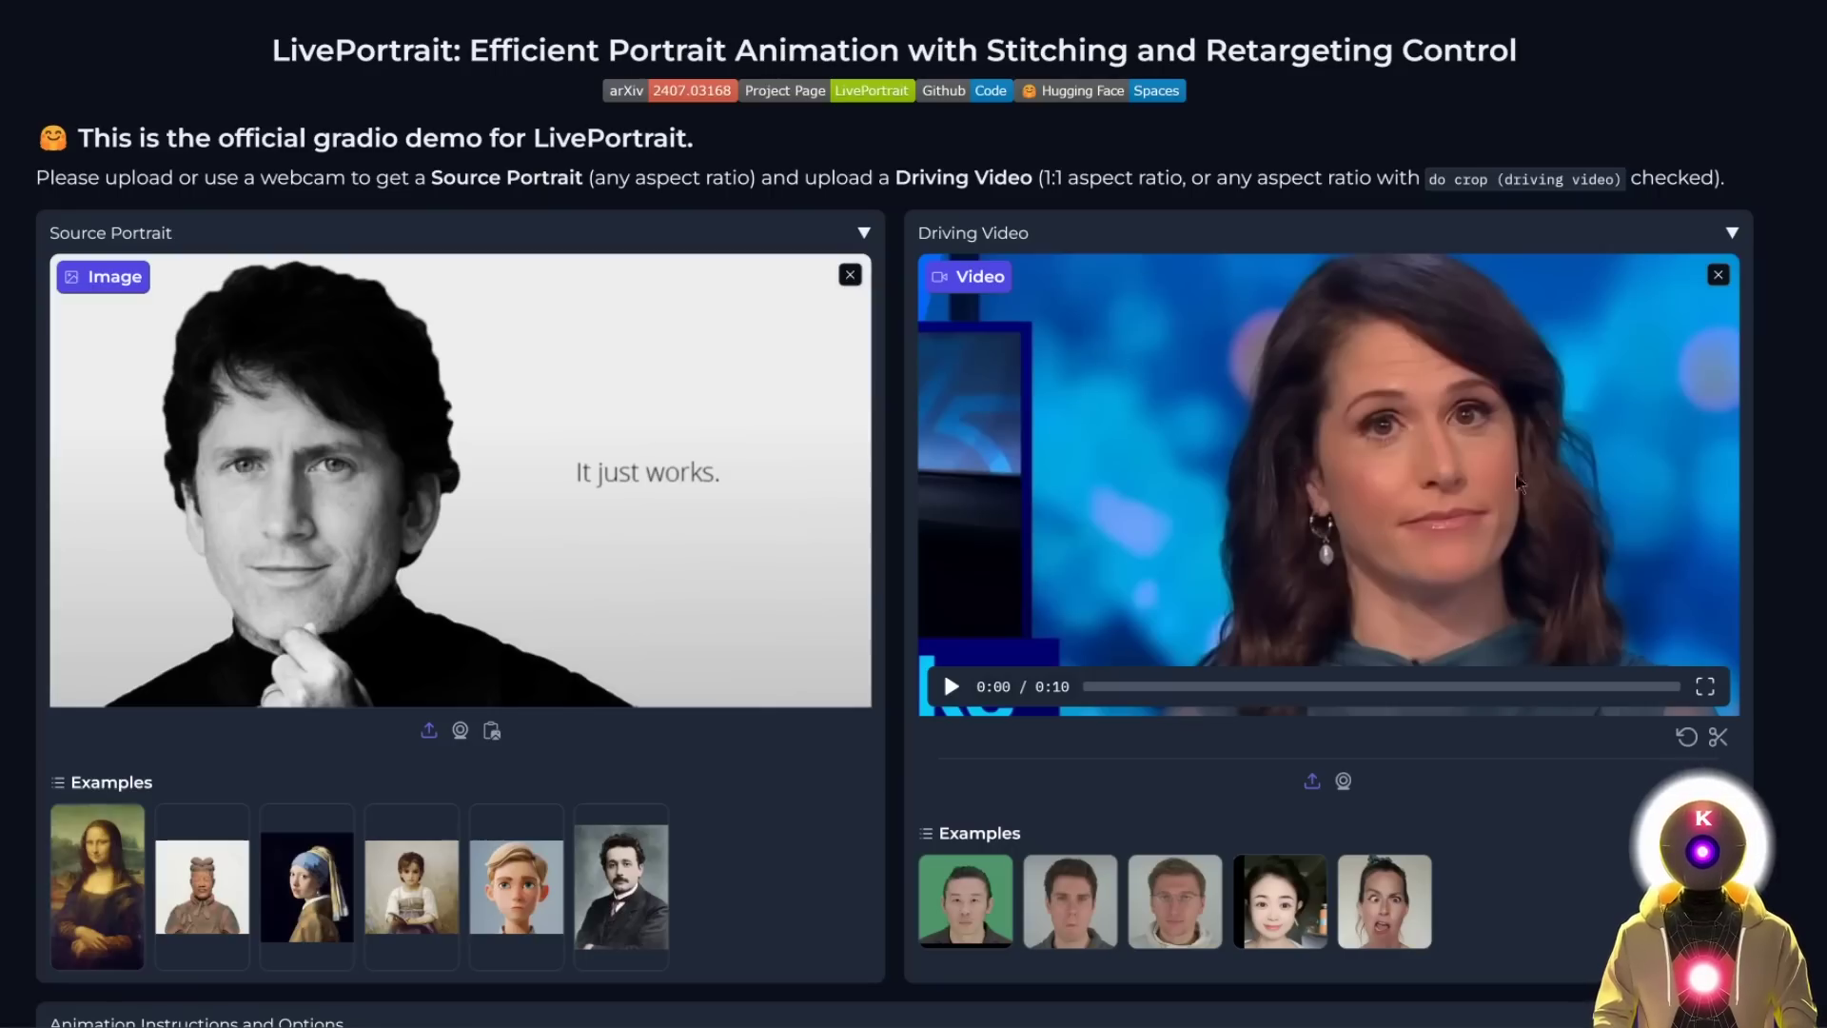
{"action": "left_click", "coordinate": [849, 274]}
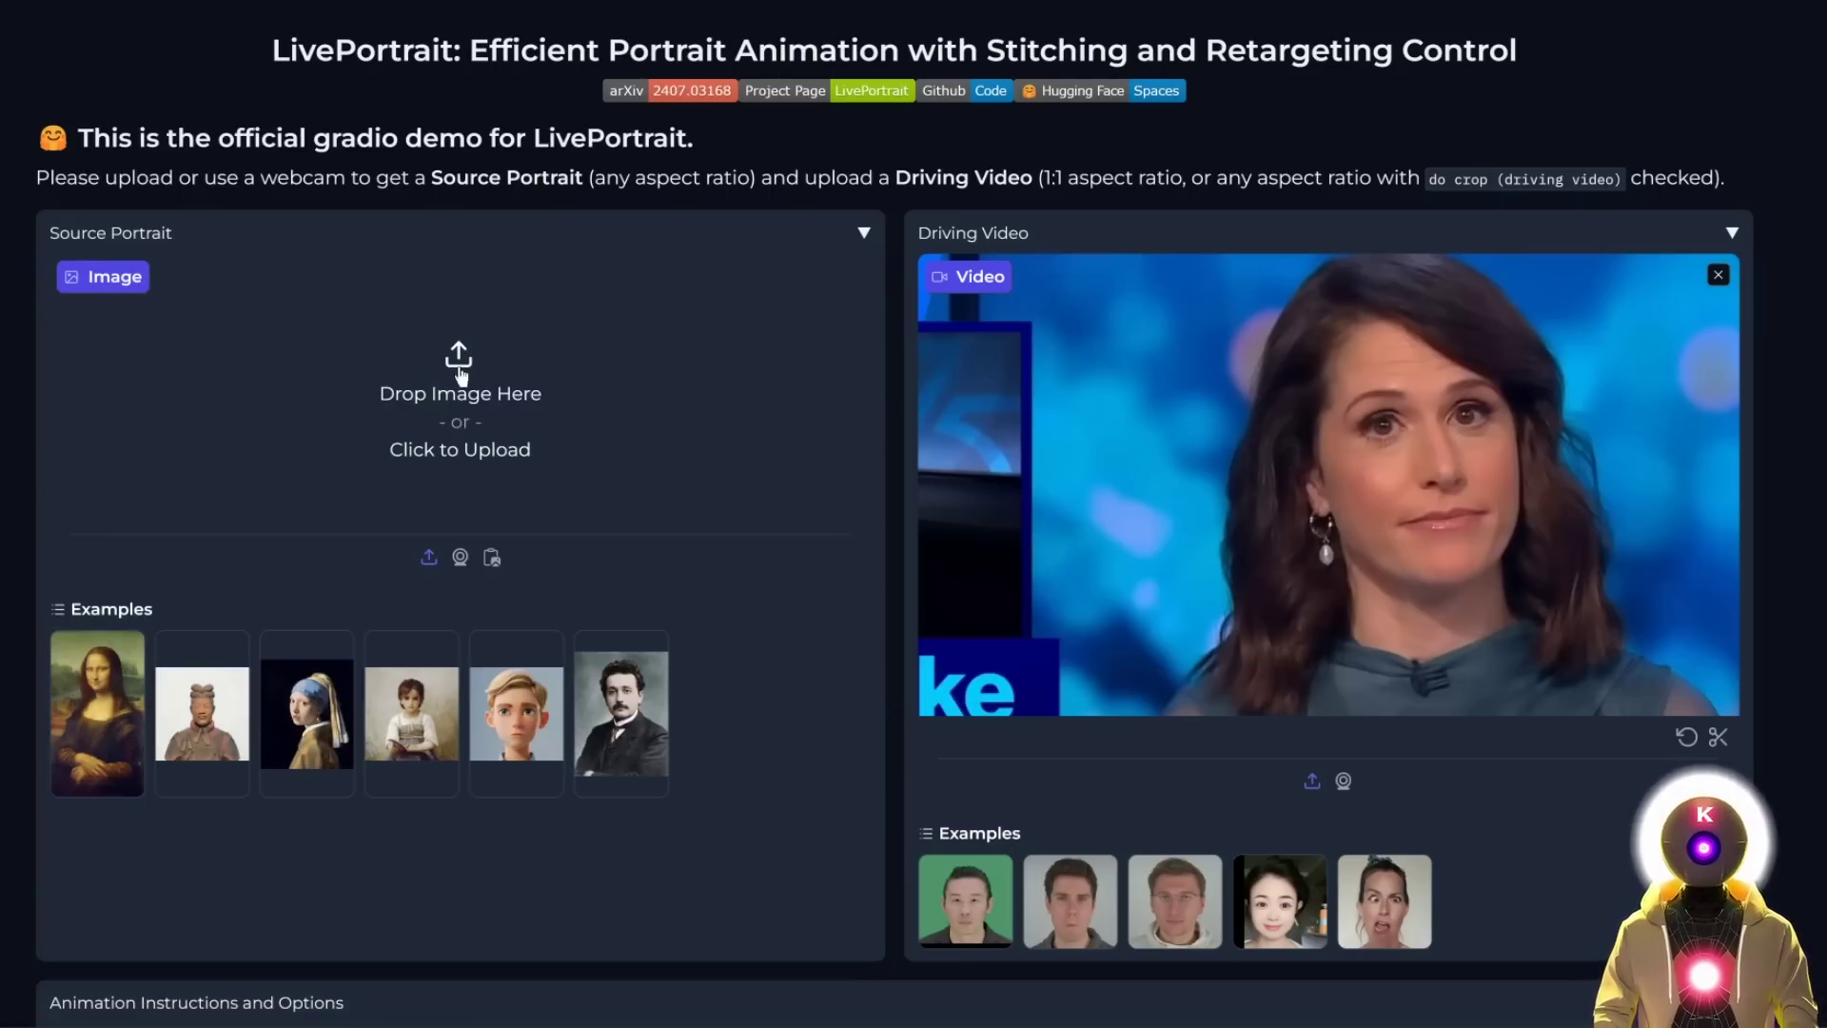
{"action": "left_click", "coordinate": [459, 374]}
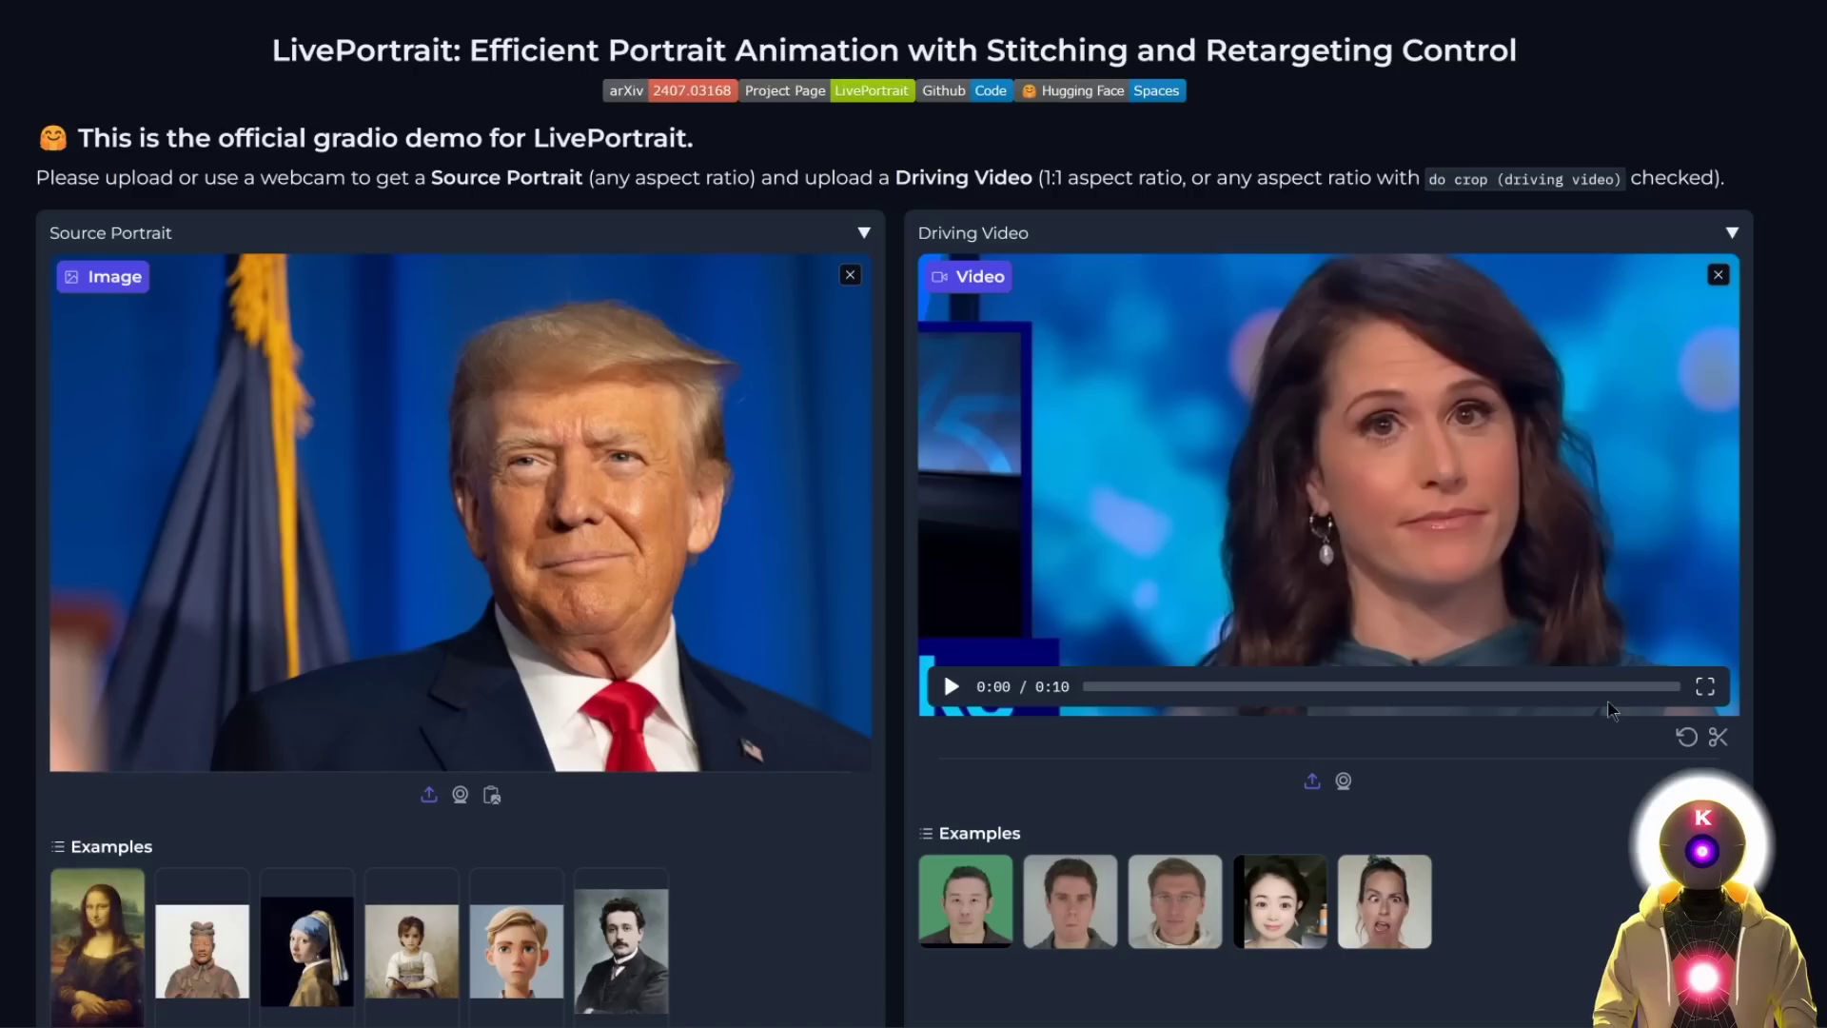
{"action": "scroll", "coordinate": [1346, 649], "scroll_direction": "down", "scroll_amount": 7}
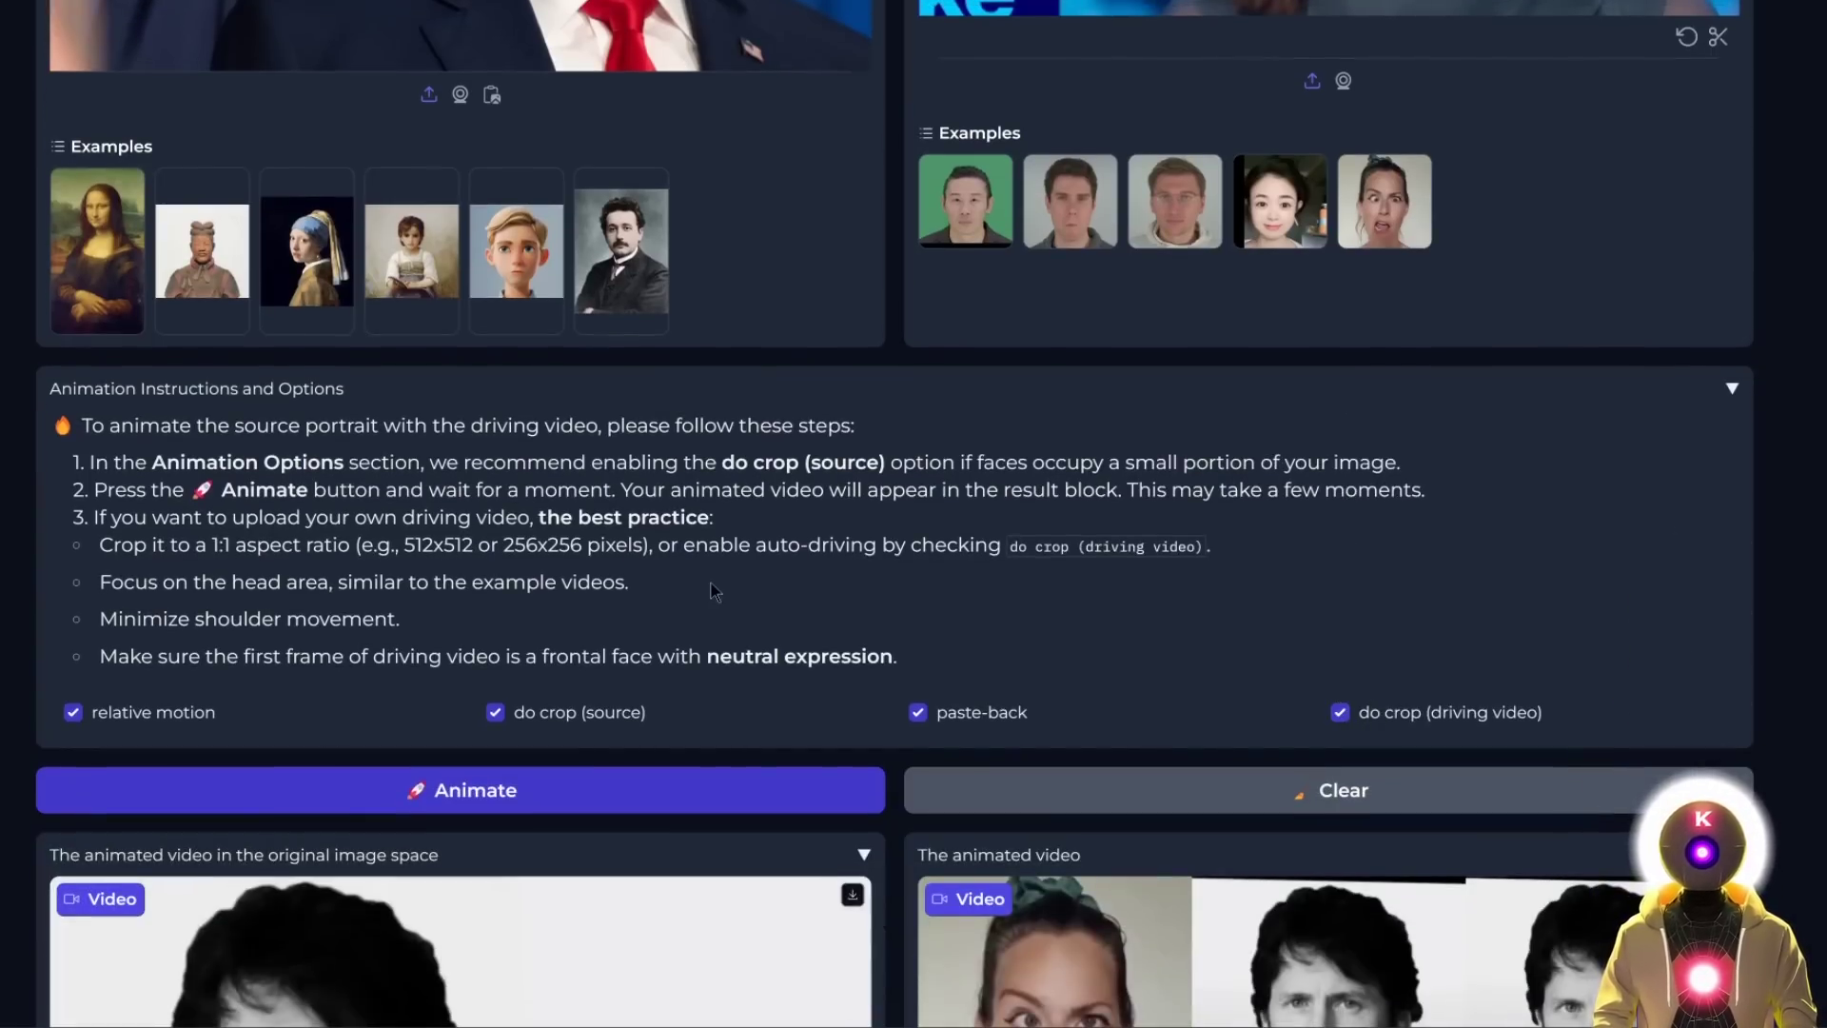
Animate the suited portrait with the news anchor clip and play the output.
{"action": "left_click", "coordinate": [491, 801]}
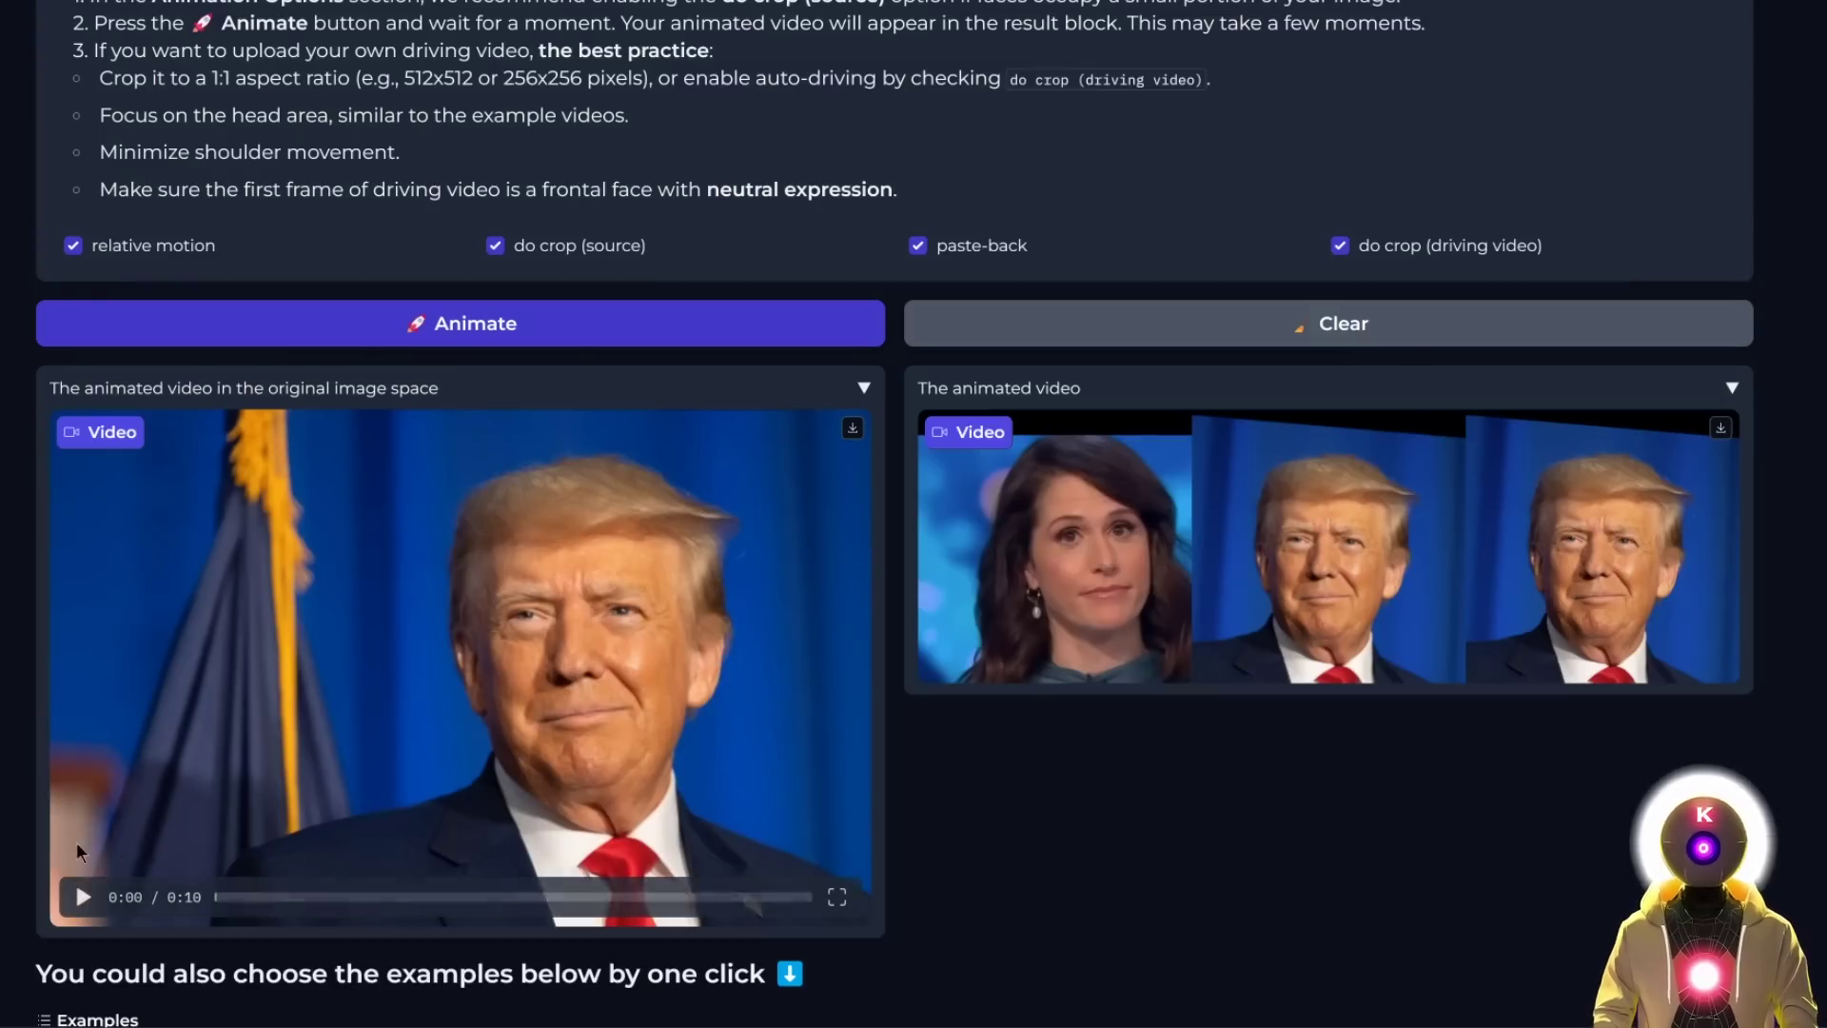
{"action": "left_click", "coordinate": [83, 897]}
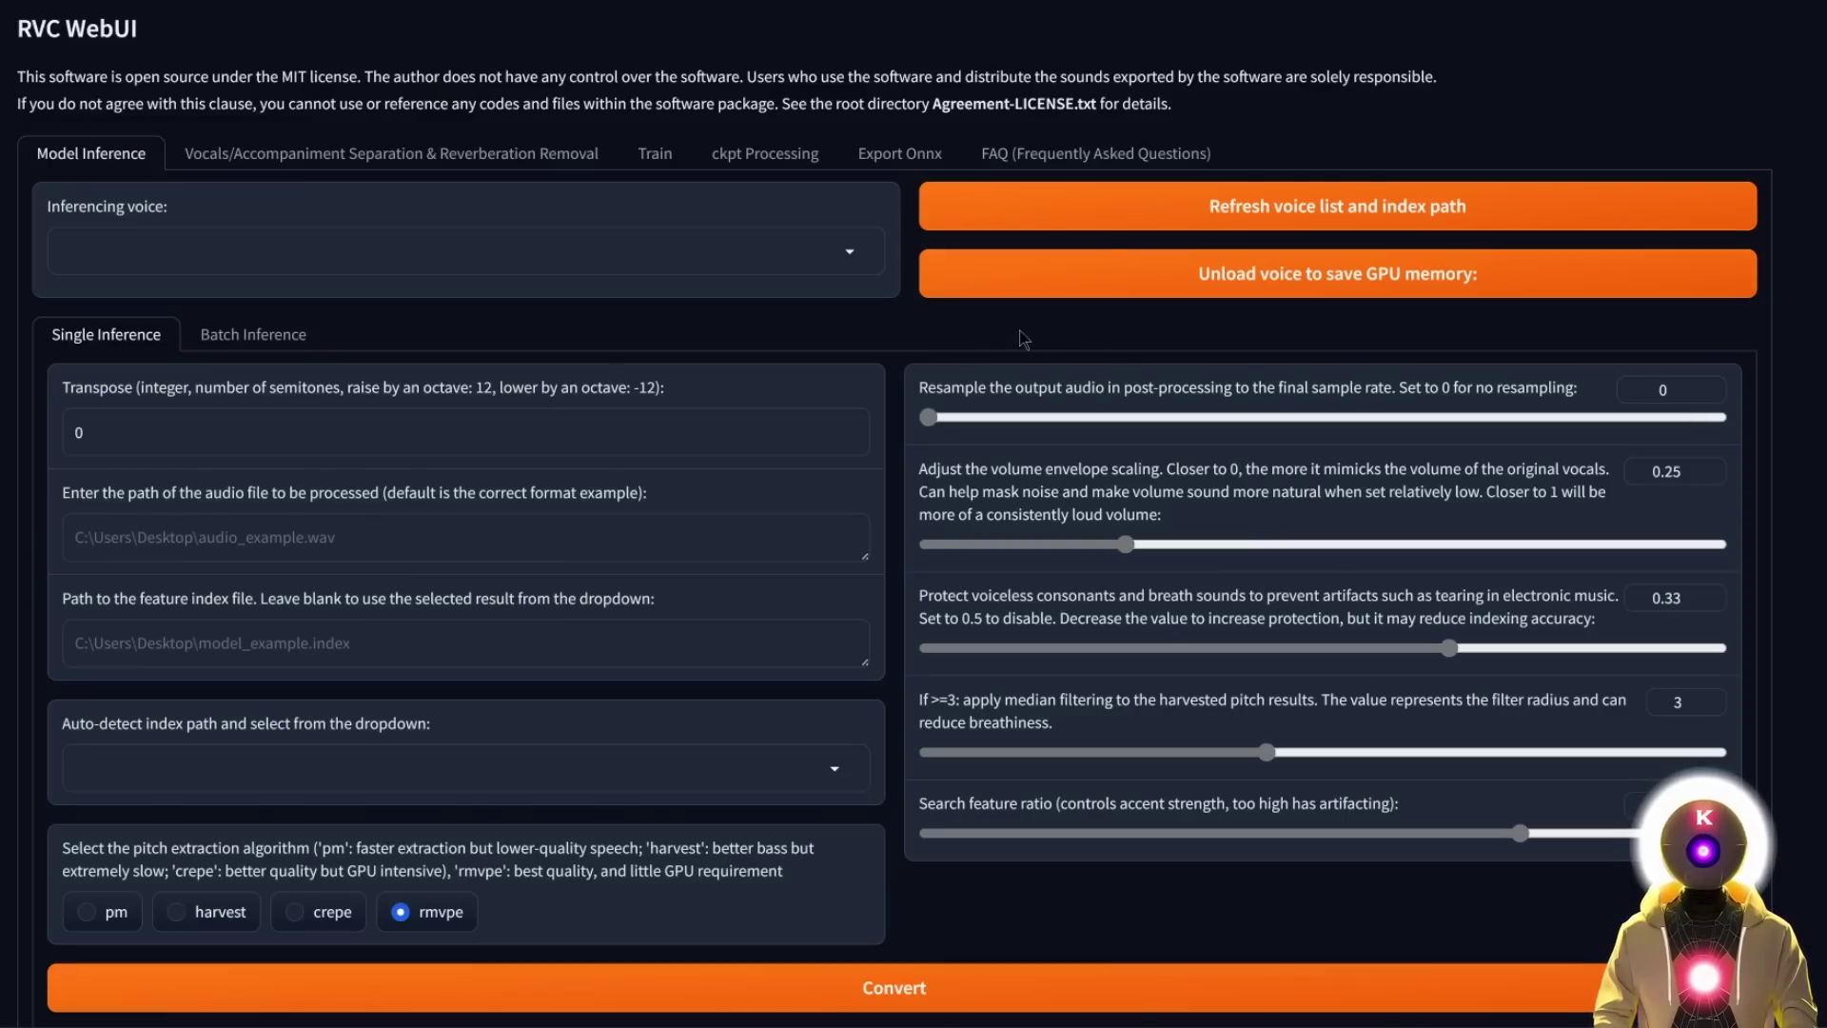
Pick the trump.pth voice model and set Transpose to -7.
{"action": "left_click", "coordinate": [200, 252]}
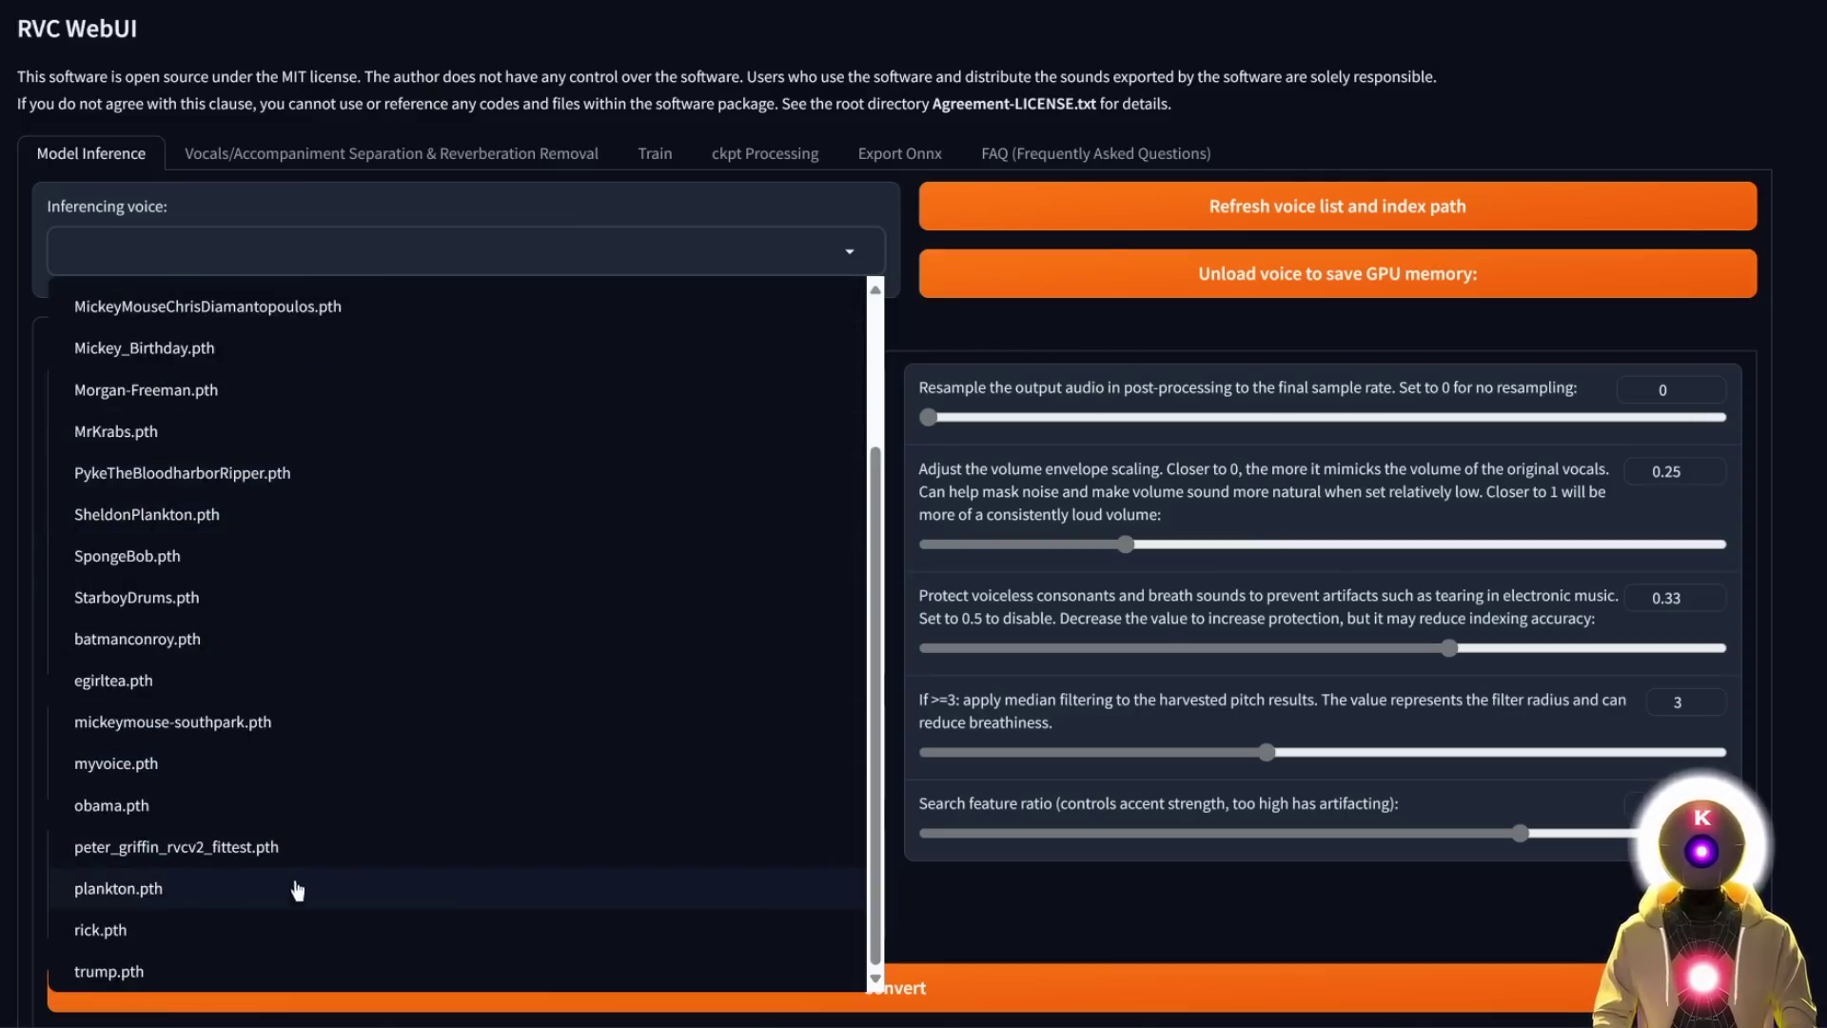
{"action": "left_click", "coordinate": [202, 968]}
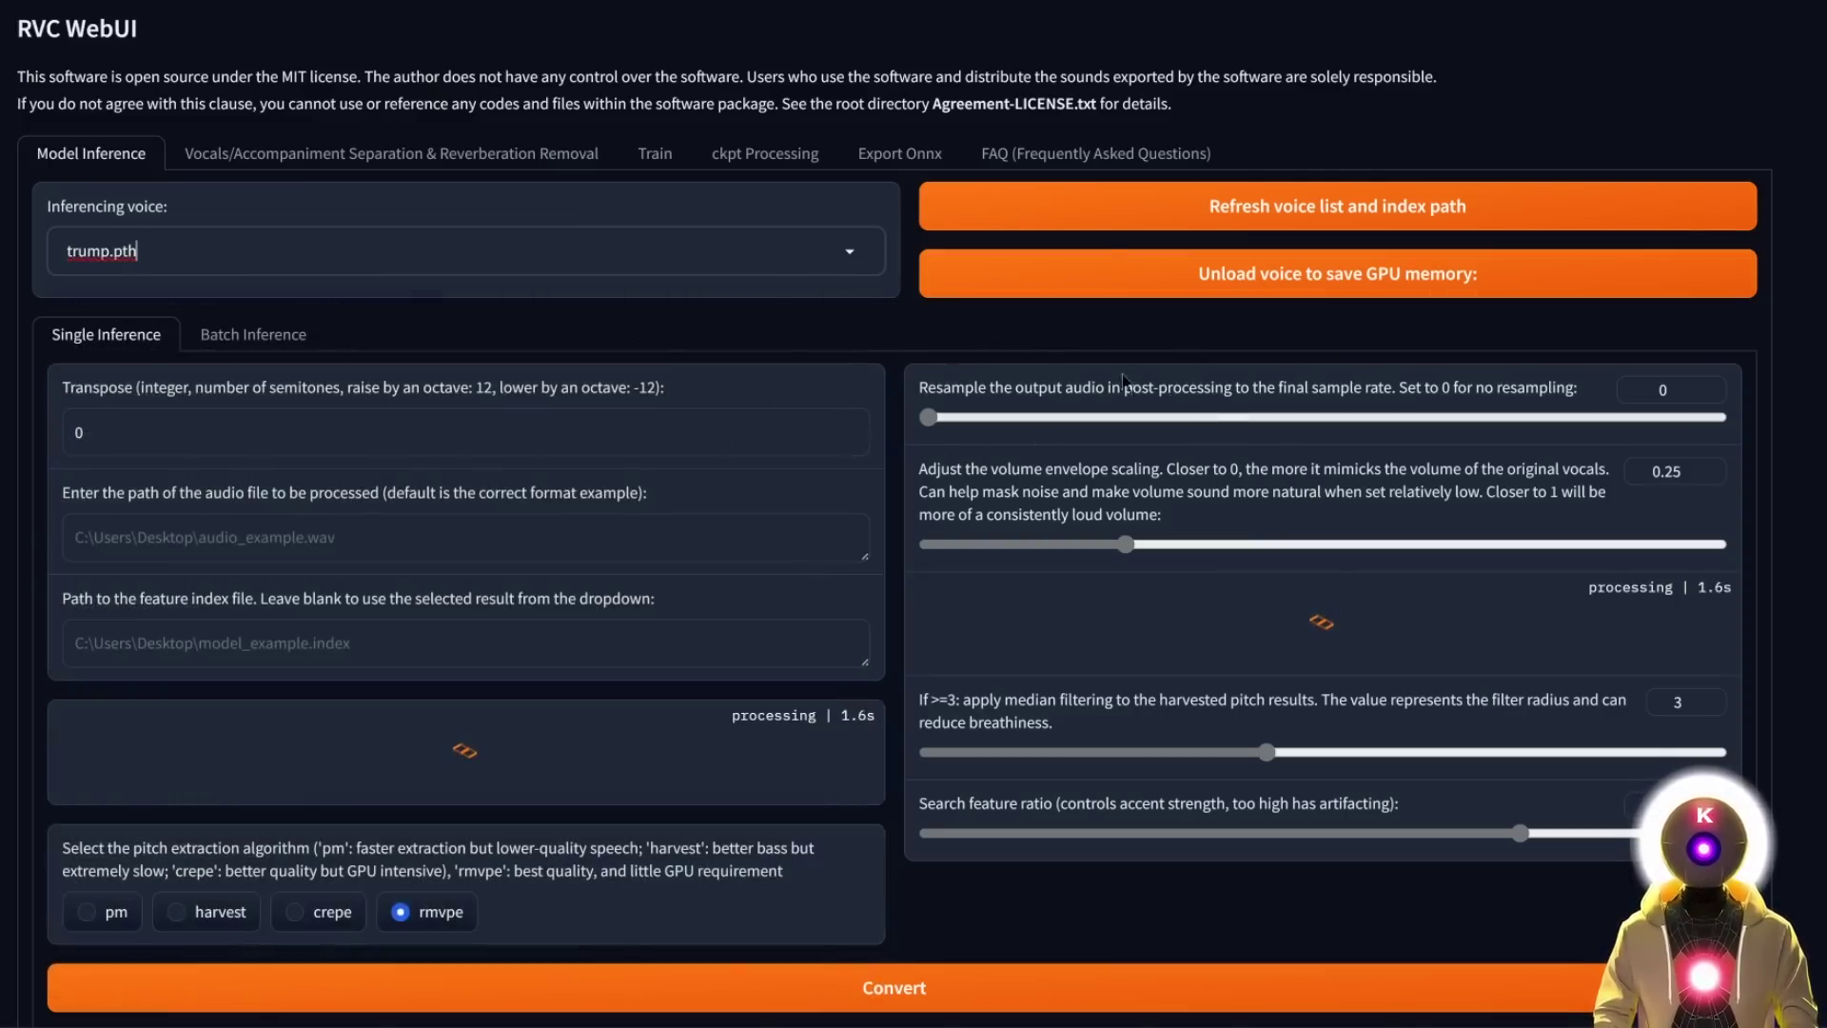
{"action": "triple_click", "coordinate": [849, 439]}
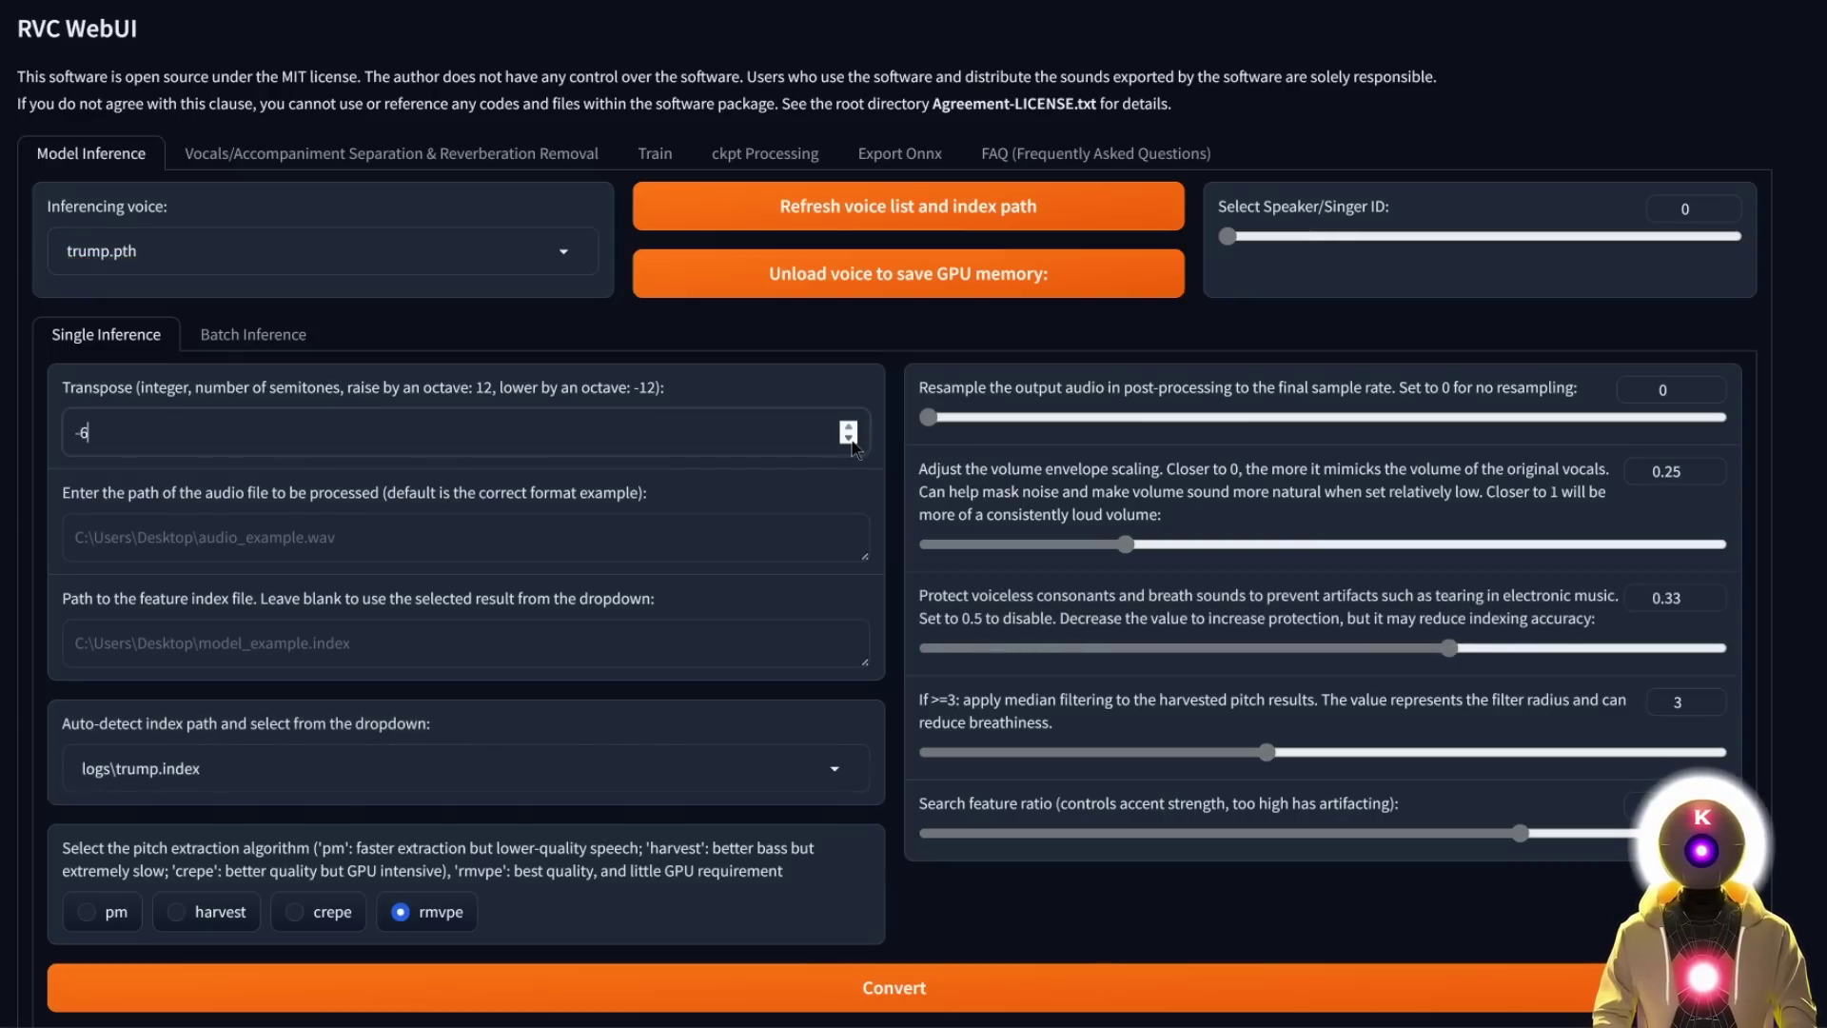
{"action": "left_click", "coordinate": [849, 439]}
Paste the SQUAREAUDIO.wav path, convert it, and play the exported audio.
{"action": "left_click", "coordinate": [219, 537]}
{"action": "type", "text": "\"C:\\Users\\ohmni\\Desktop\\SQUAREAUDIO.wav\""}
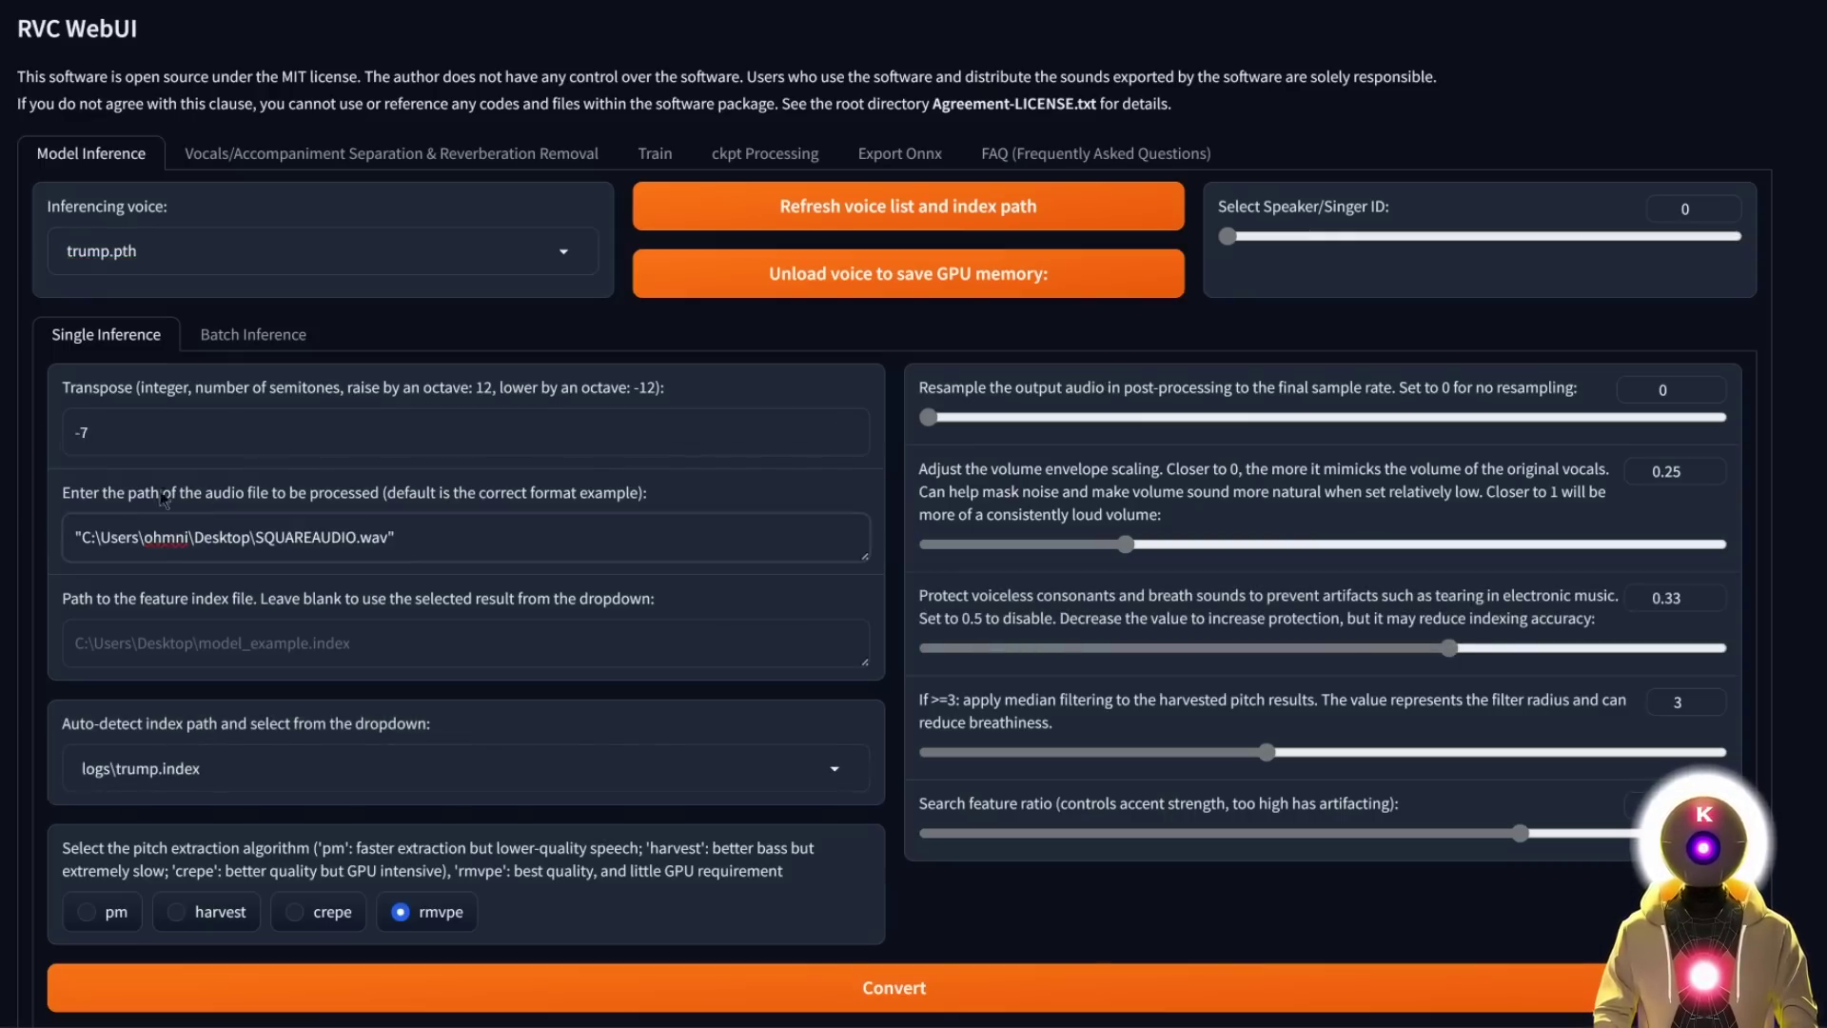
{"action": "scroll", "coordinate": [438, 551], "scroll_direction": "down", "scroll_amount": 1}
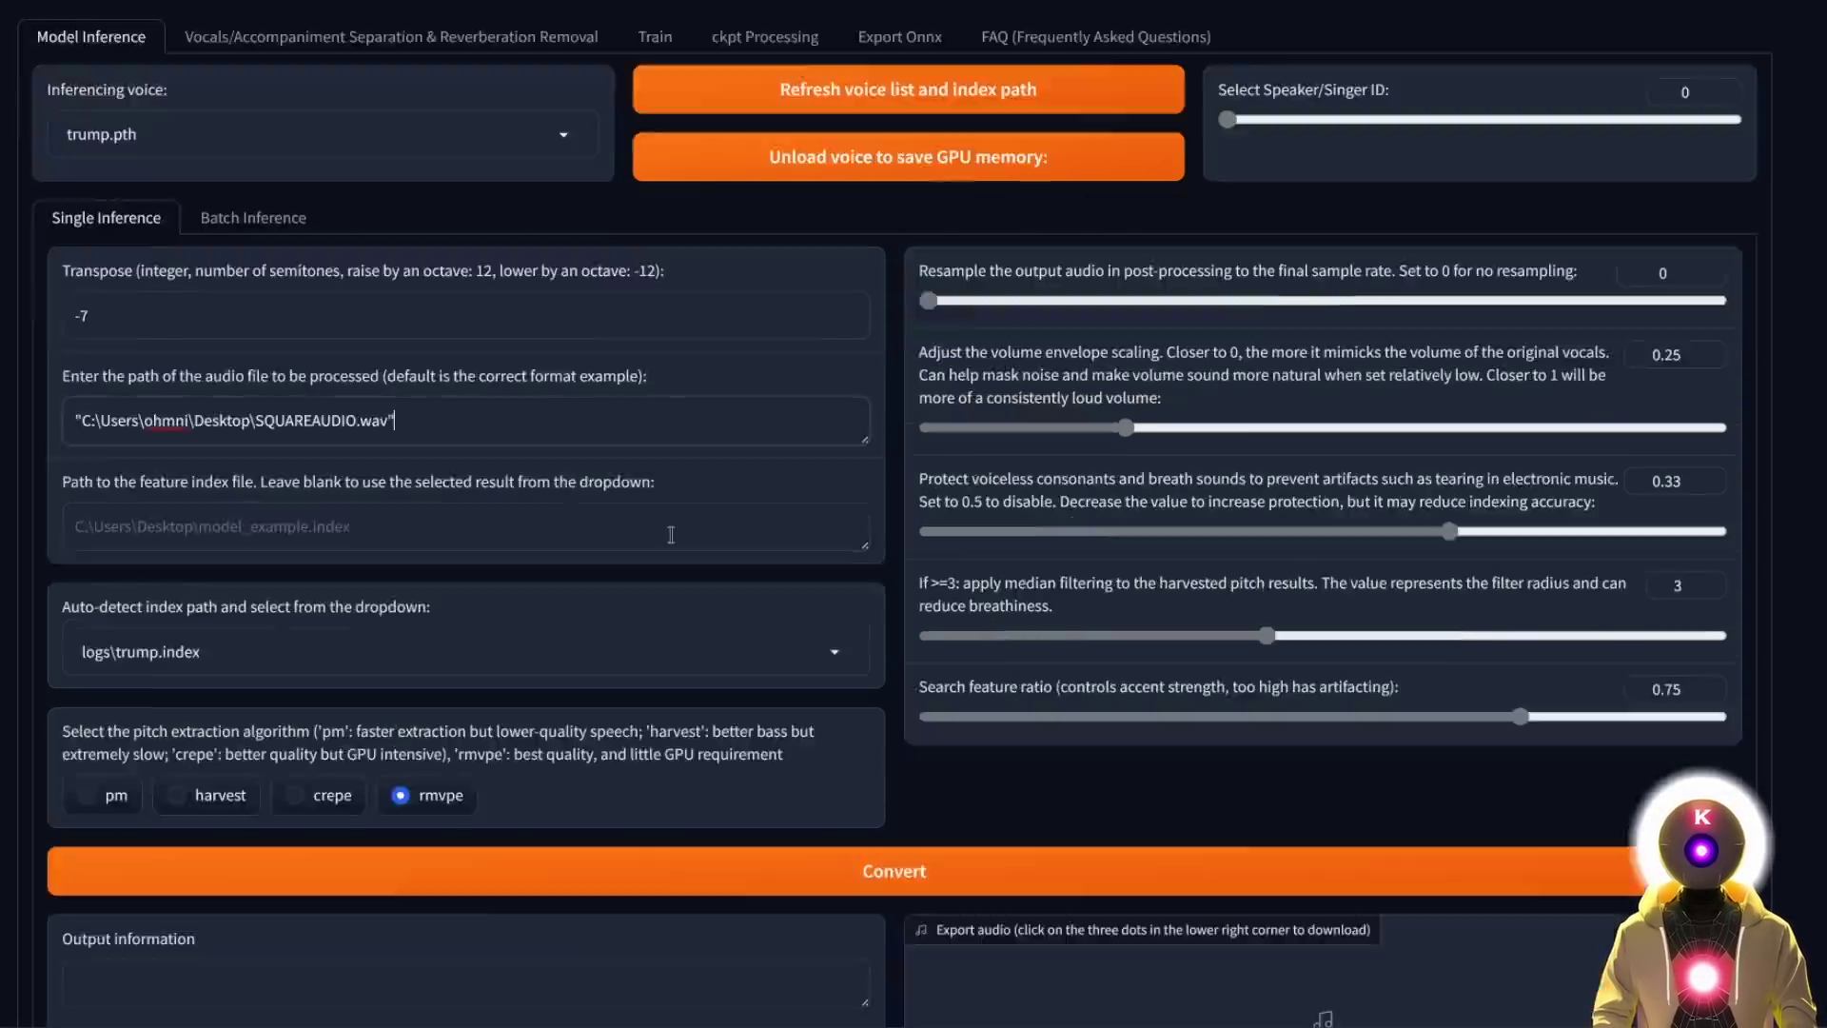
{"action": "scroll", "coordinate": [868, 785], "scroll_direction": "down", "scroll_amount": 1}
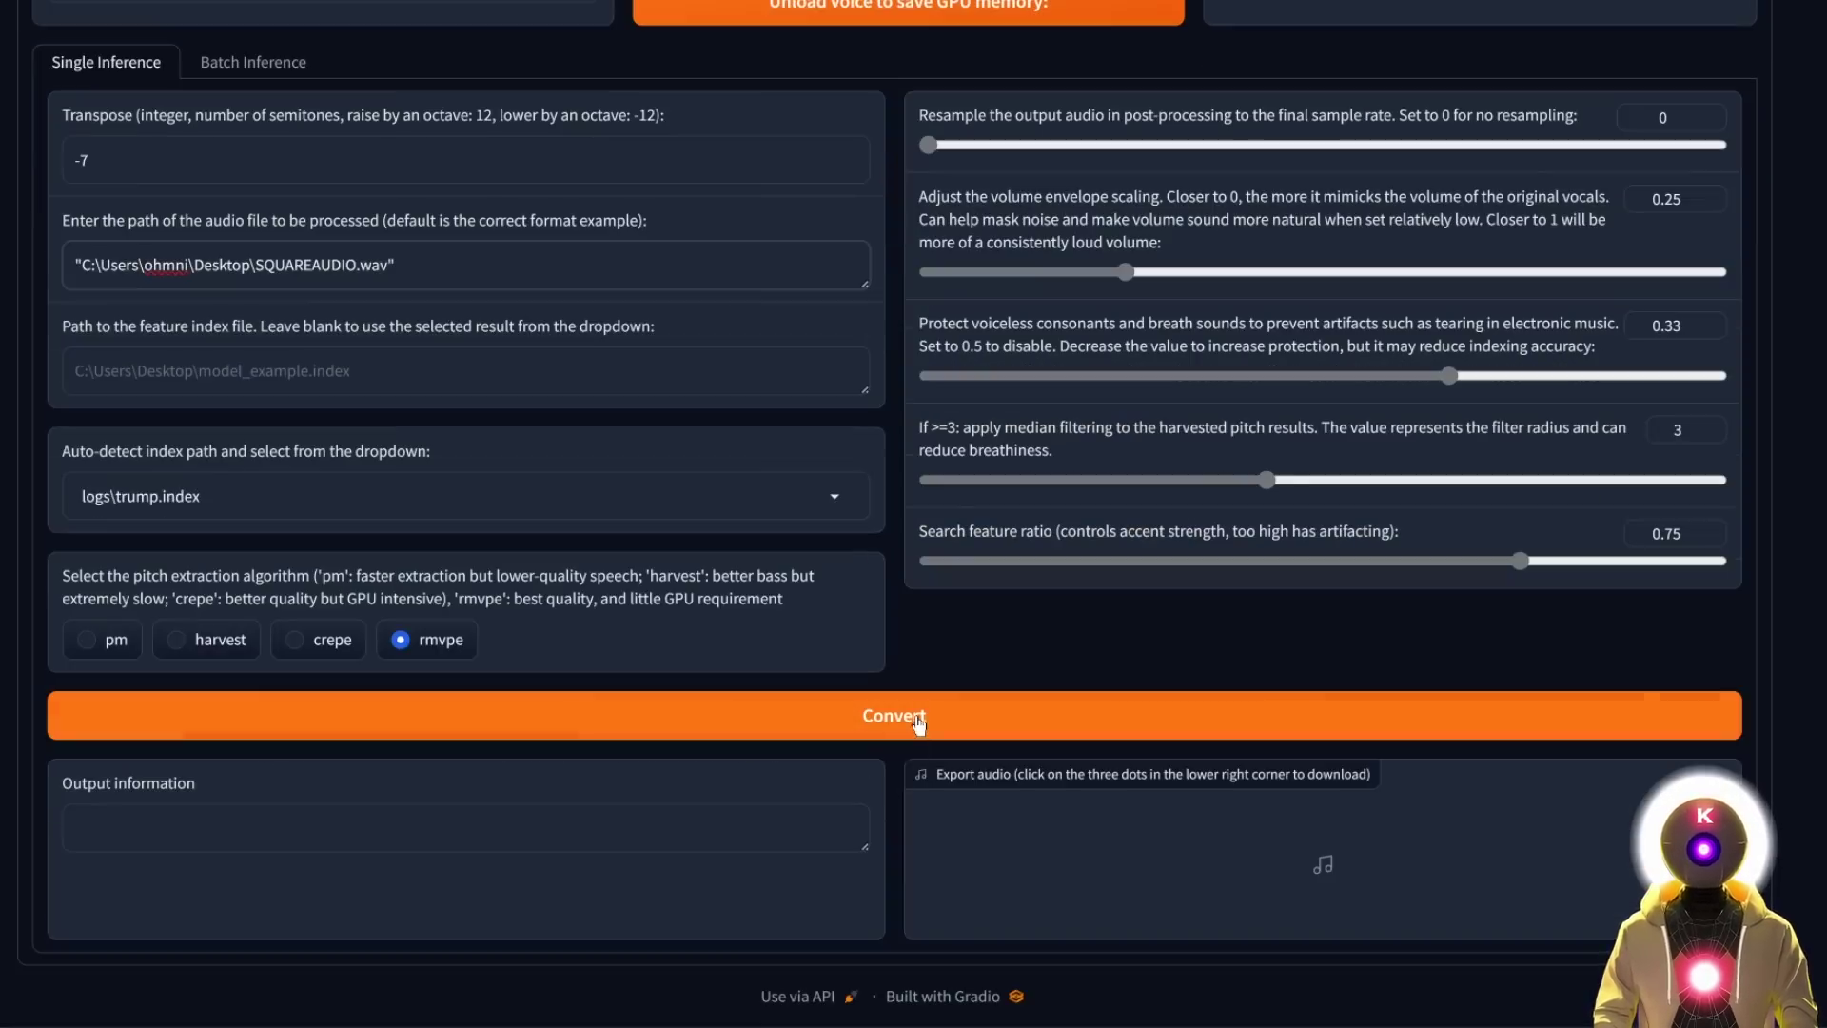
{"action": "left_click", "coordinate": [1100, 716]}
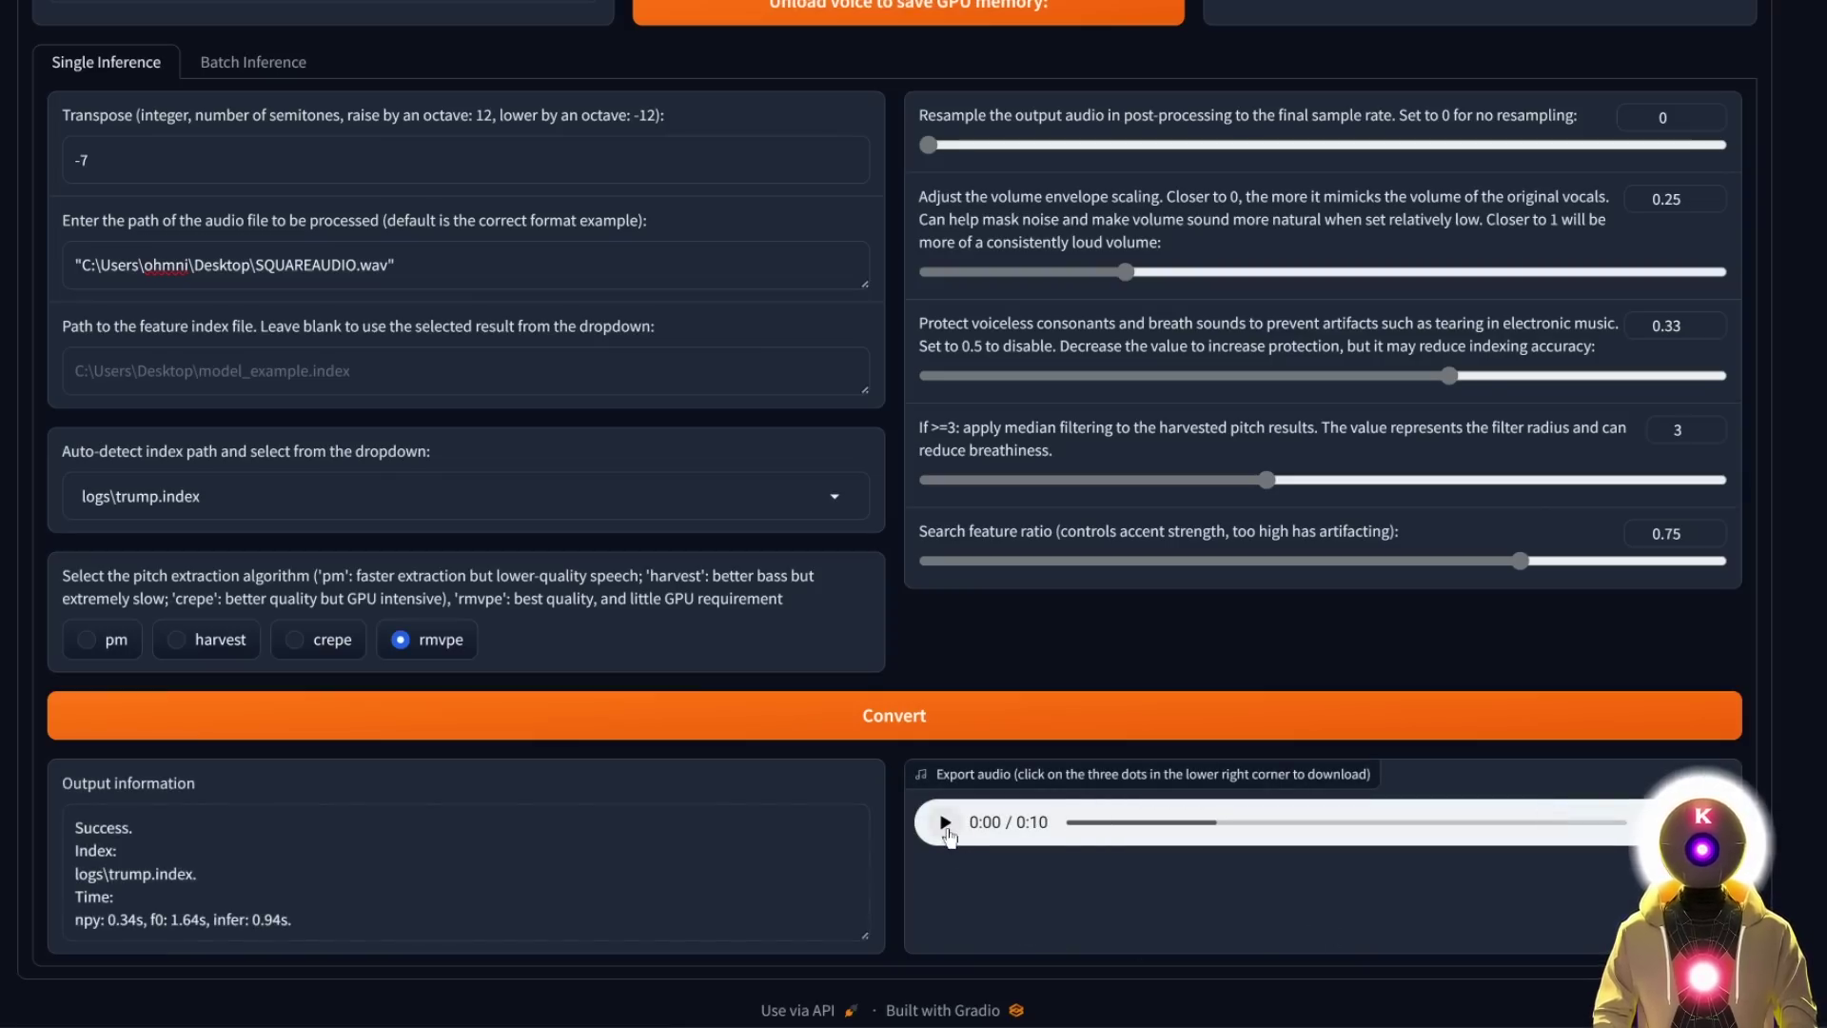
{"action": "left_click", "coordinate": [945, 826]}
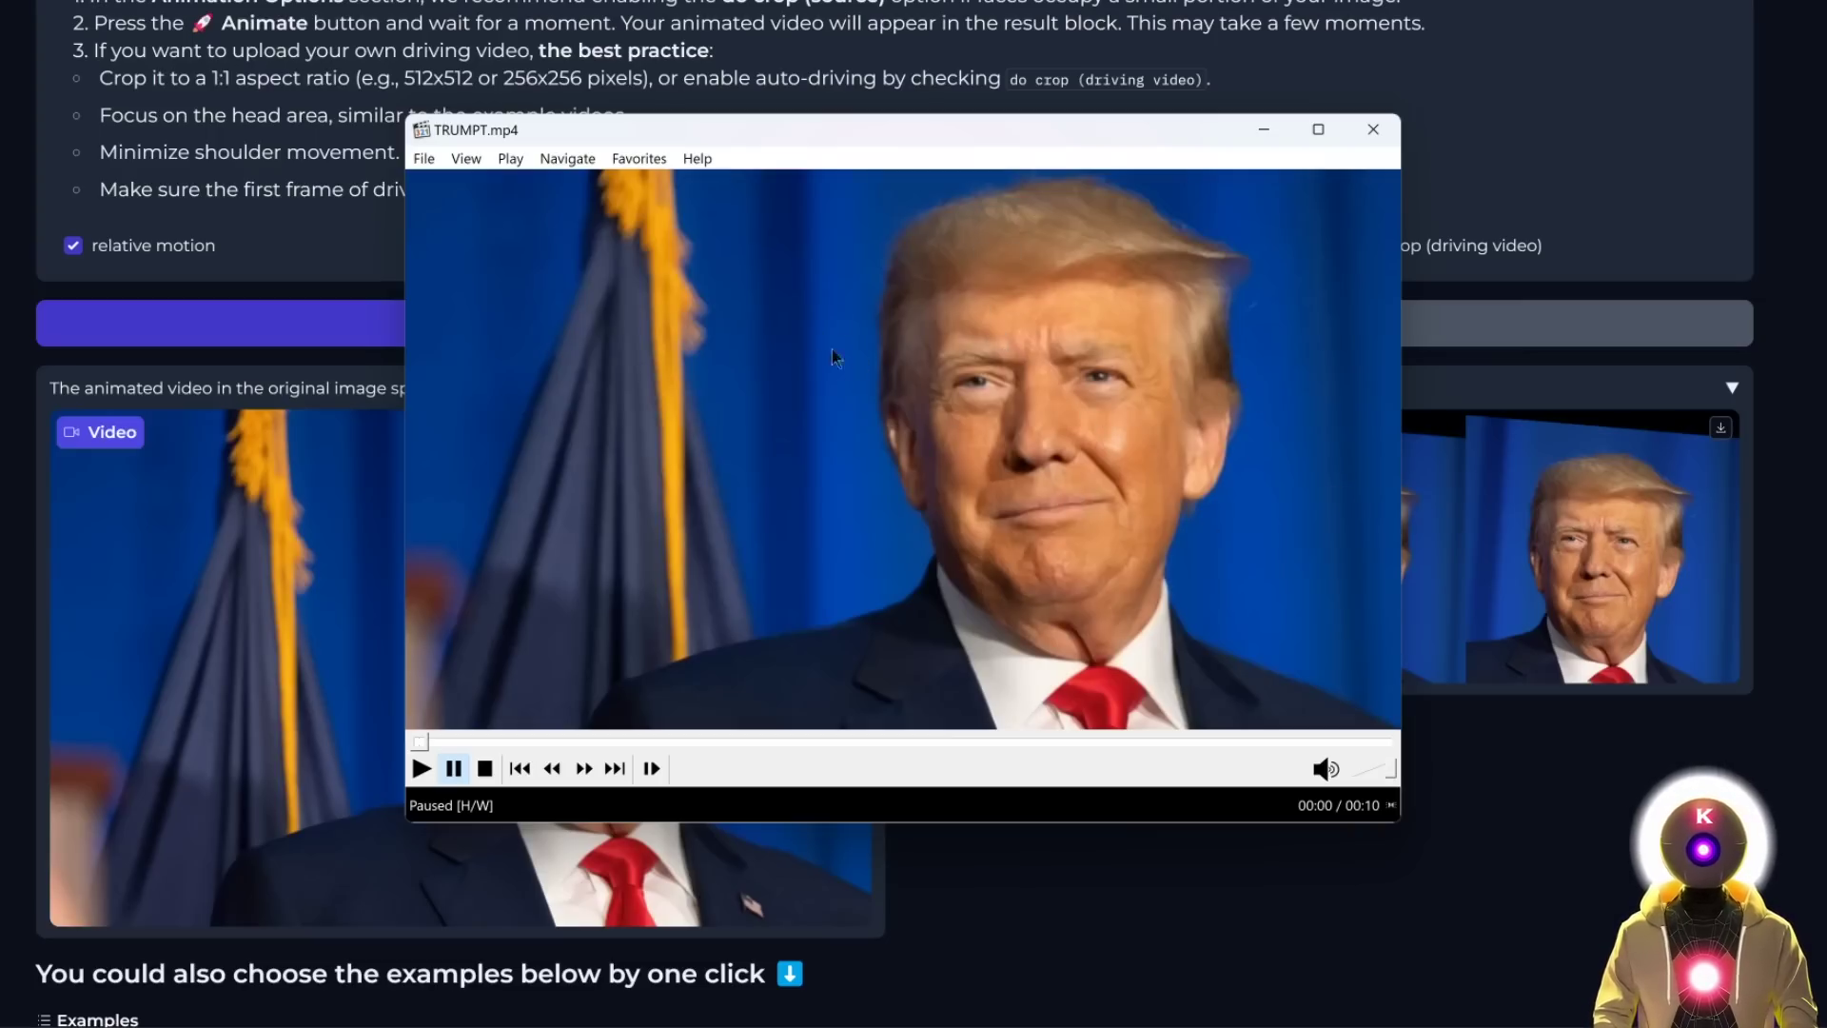
Play the TRUMPT.mp4 talking-portrait video in Media Player Classic.
{"action": "left_click", "coordinate": [1216, 496]}
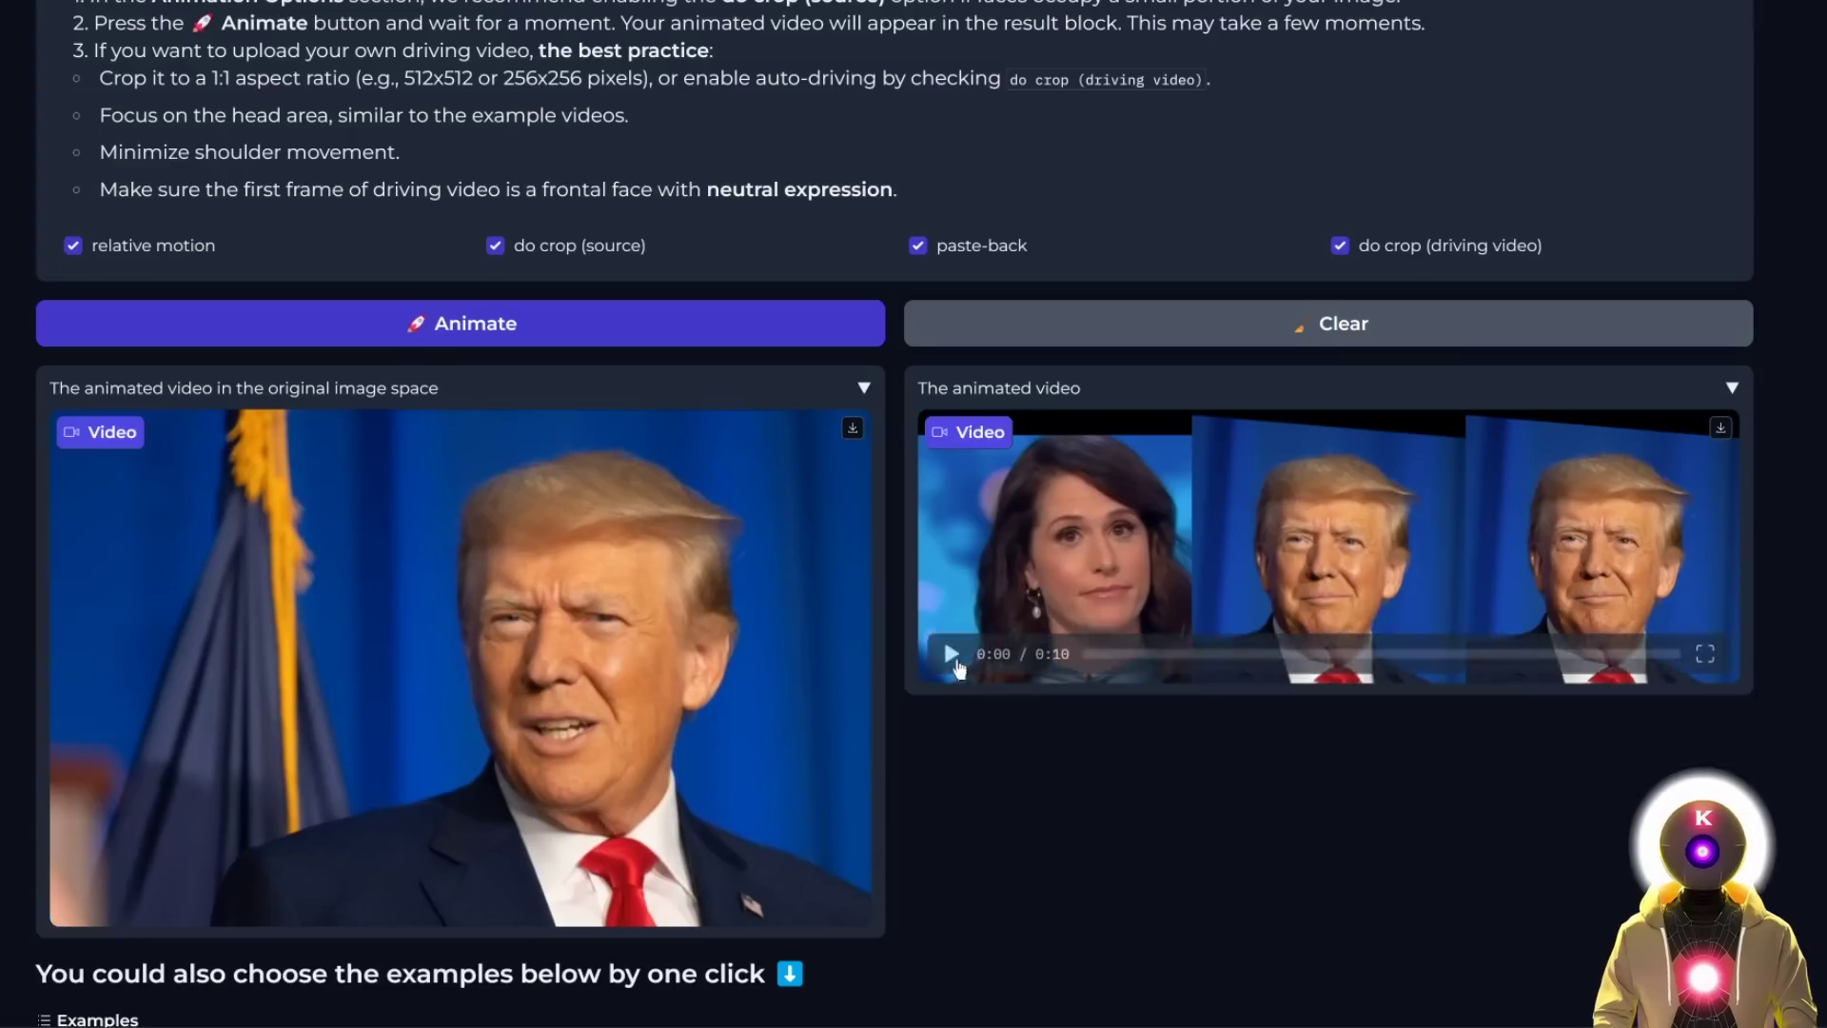
Replay the side-by-side comparison in 'The animated video' panel.
{"action": "left_click", "coordinate": [951, 655]}
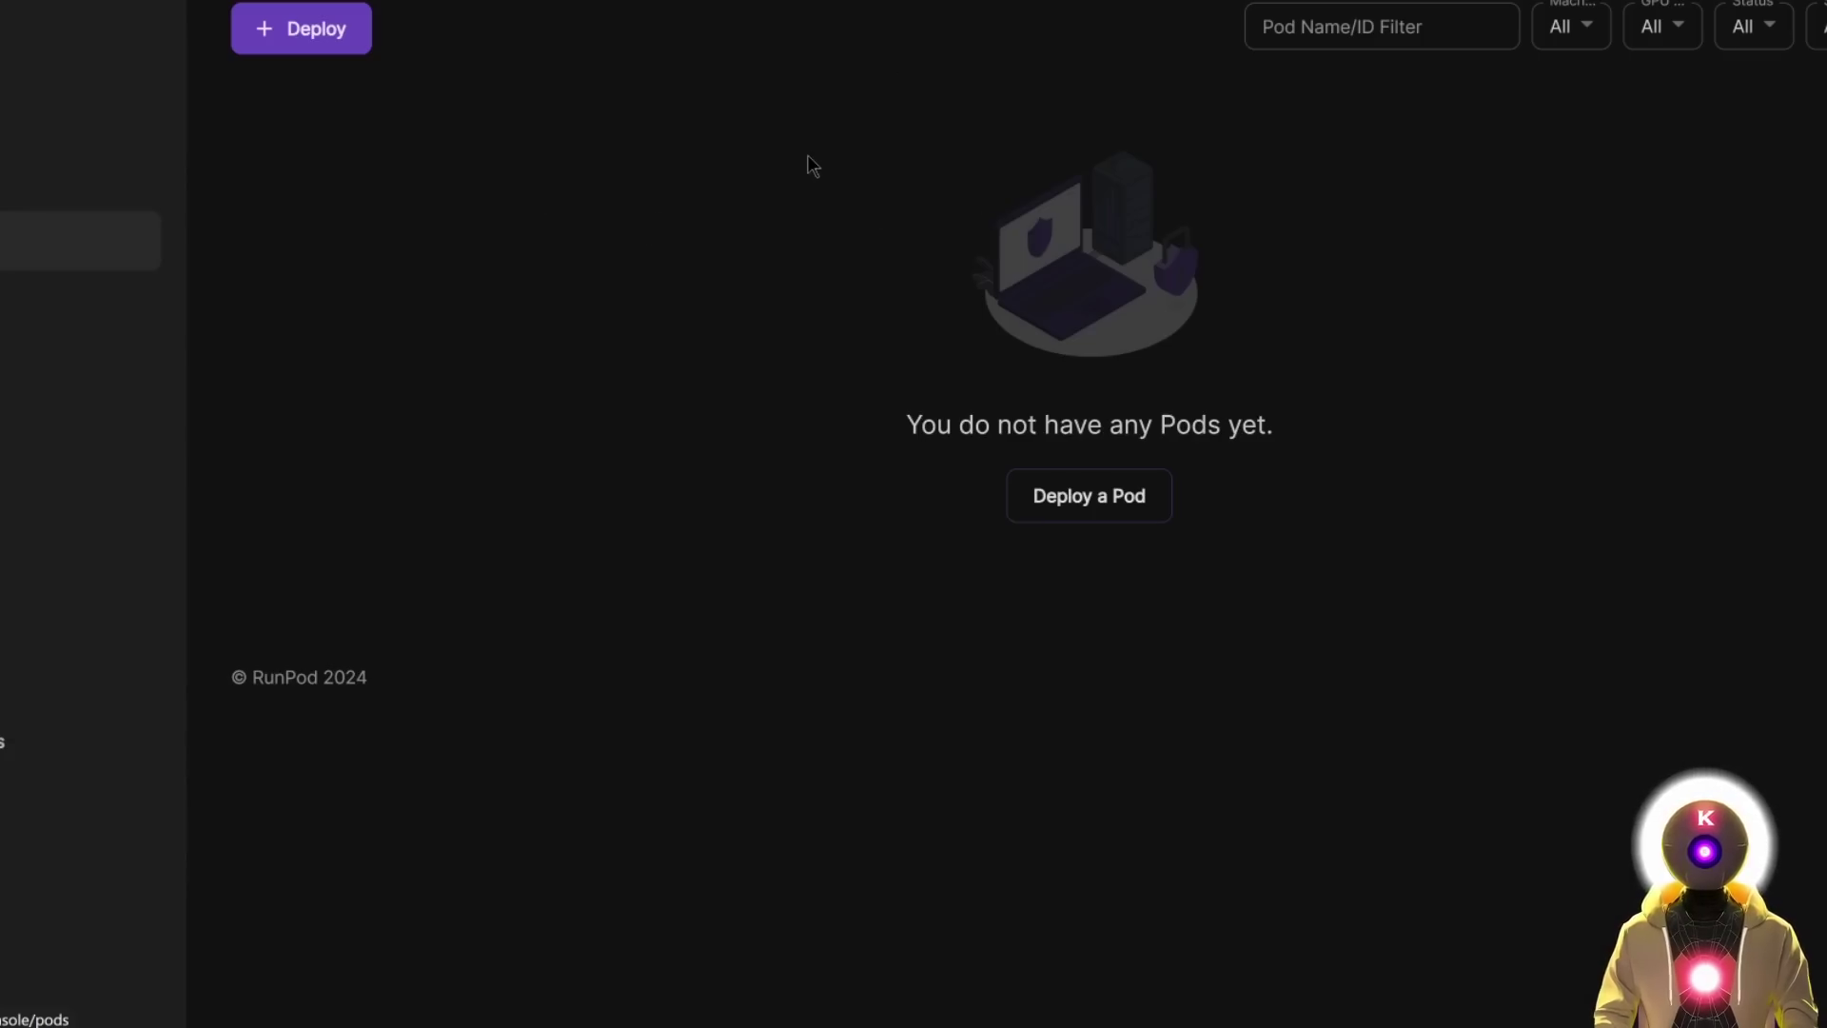
Start a new pod on Community Cloud using an RTX 3090 GPU.
{"action": "left_click", "coordinate": [312, 31]}
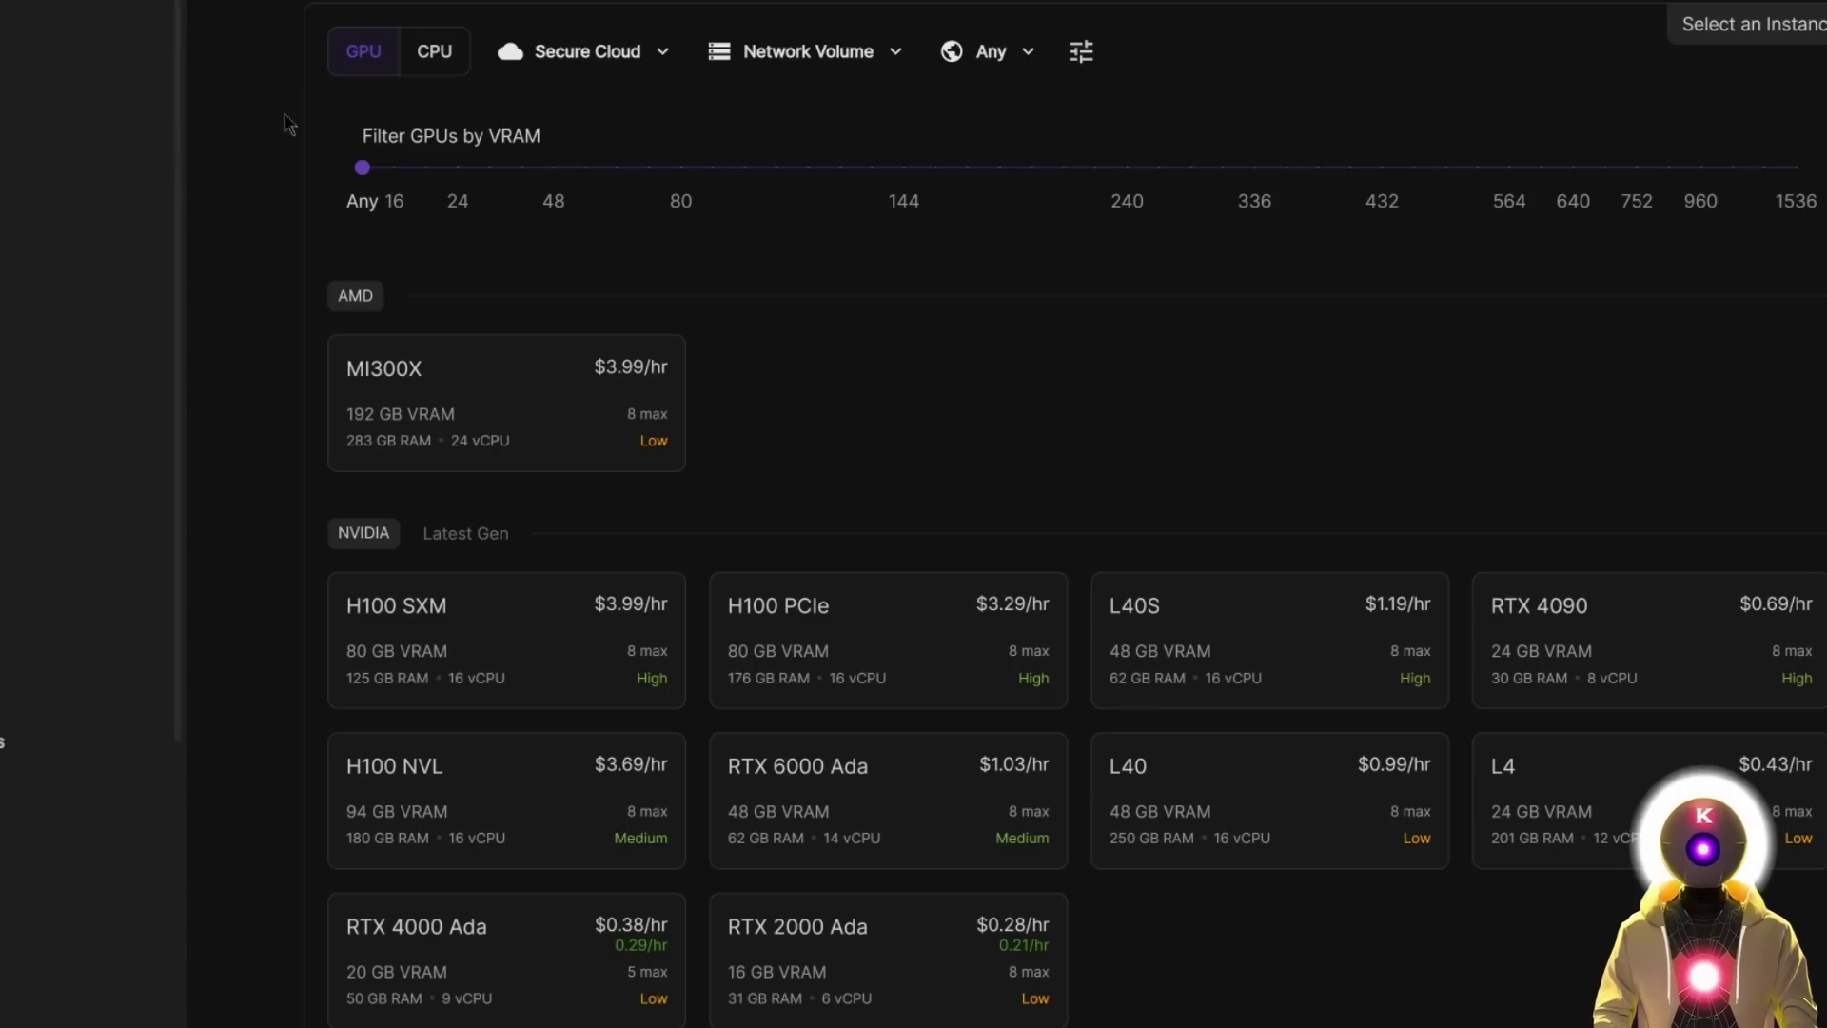
{"action": "left_click", "coordinate": [628, 57]}
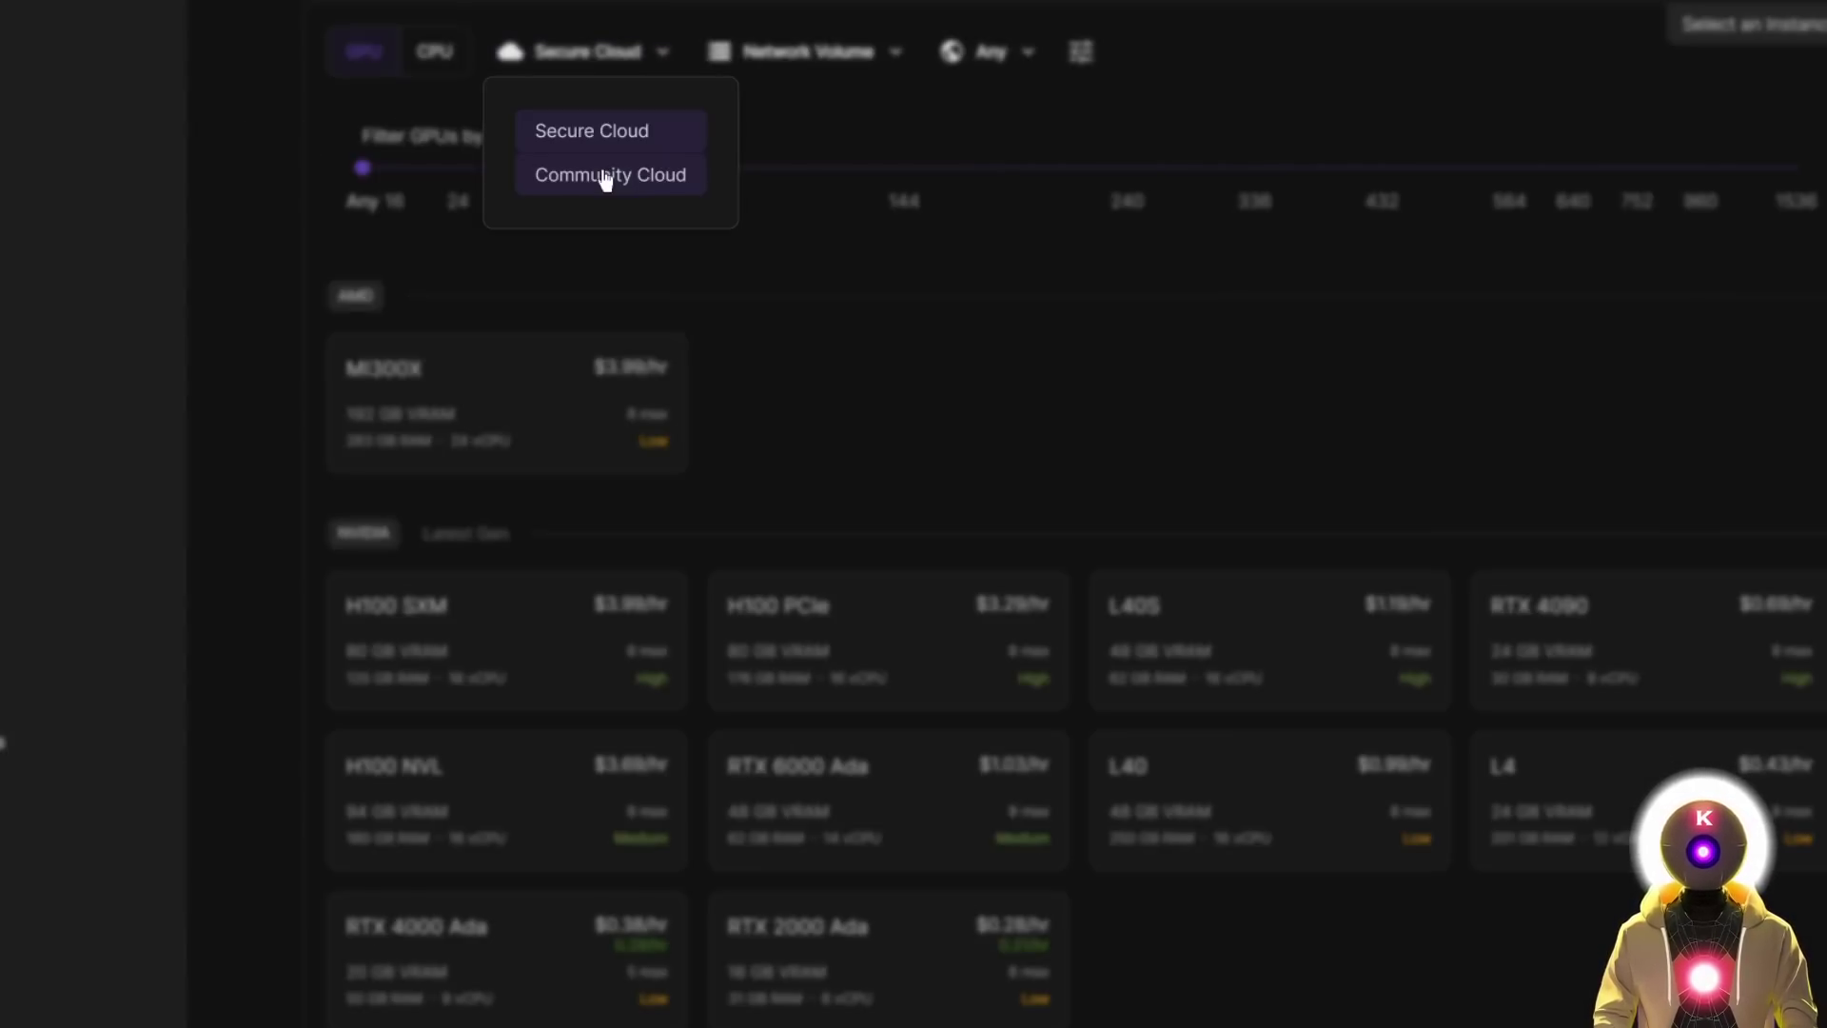
{"action": "left_click", "coordinate": [603, 176]}
{"action": "scroll", "coordinate": [1208, 232], "scroll_direction": "down", "scroll_amount": 10}
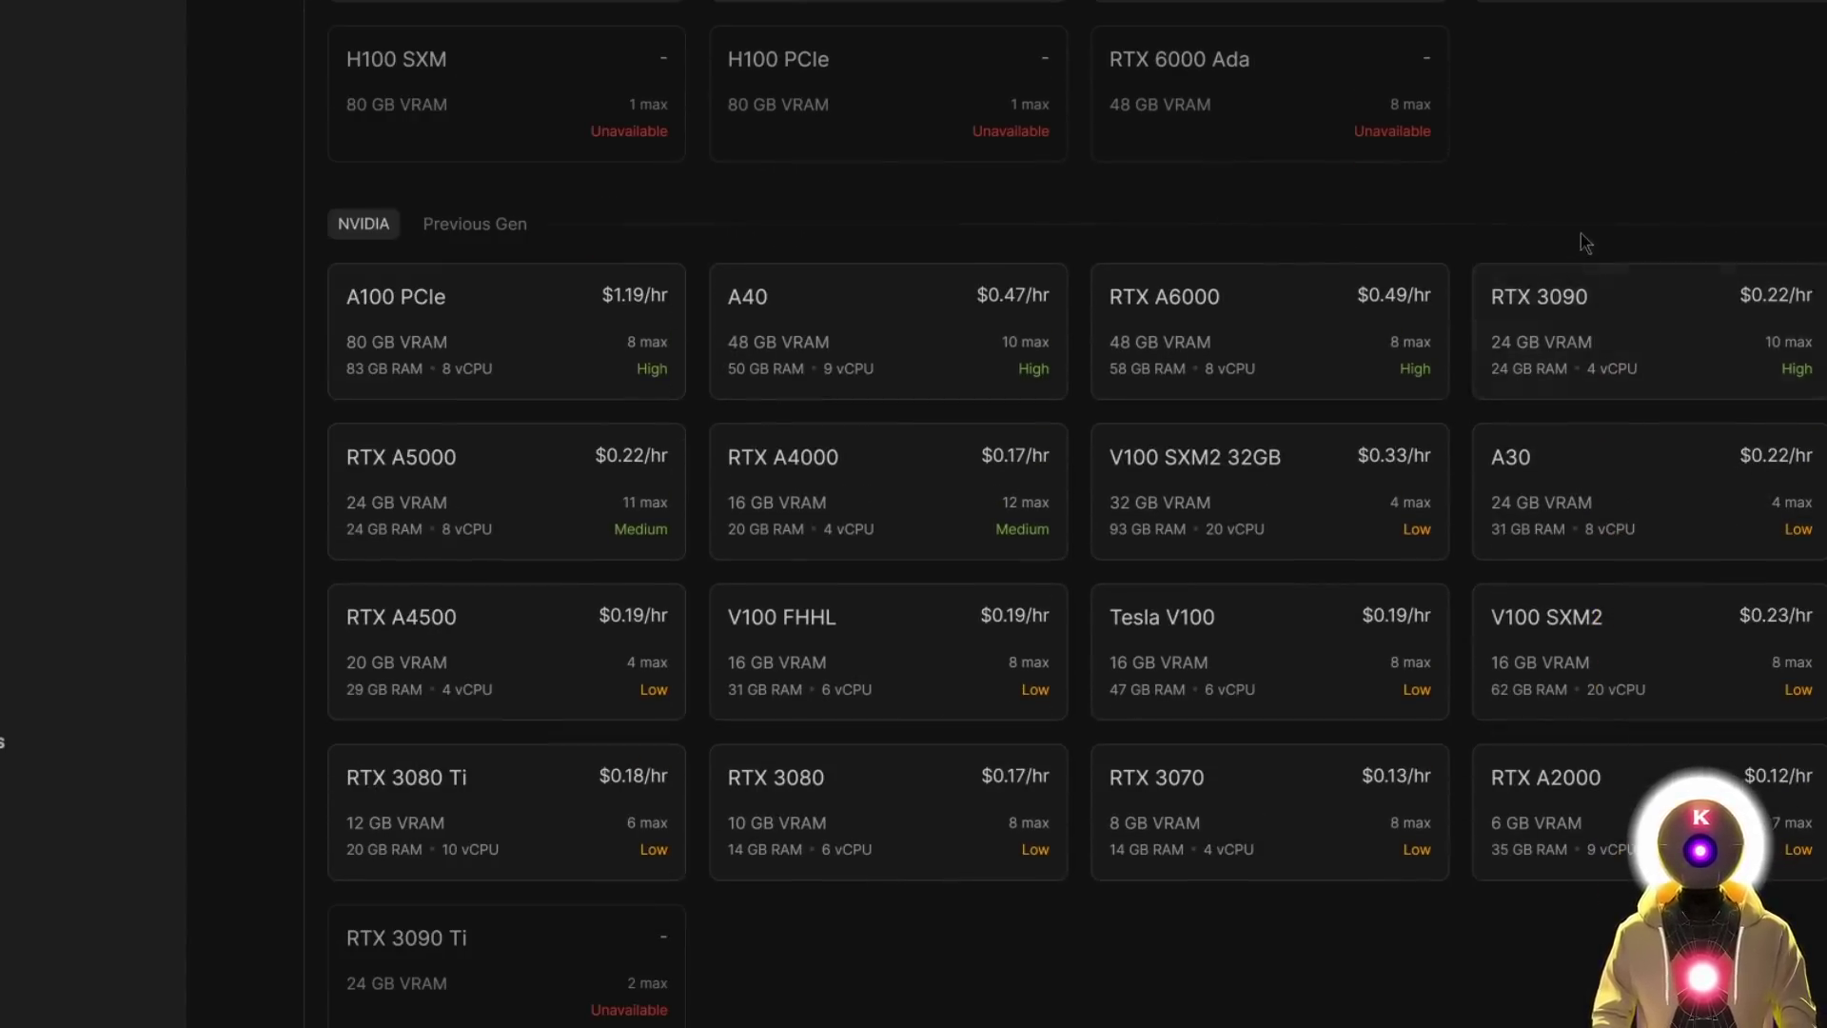
{"action": "left_click", "coordinate": [1574, 305]}
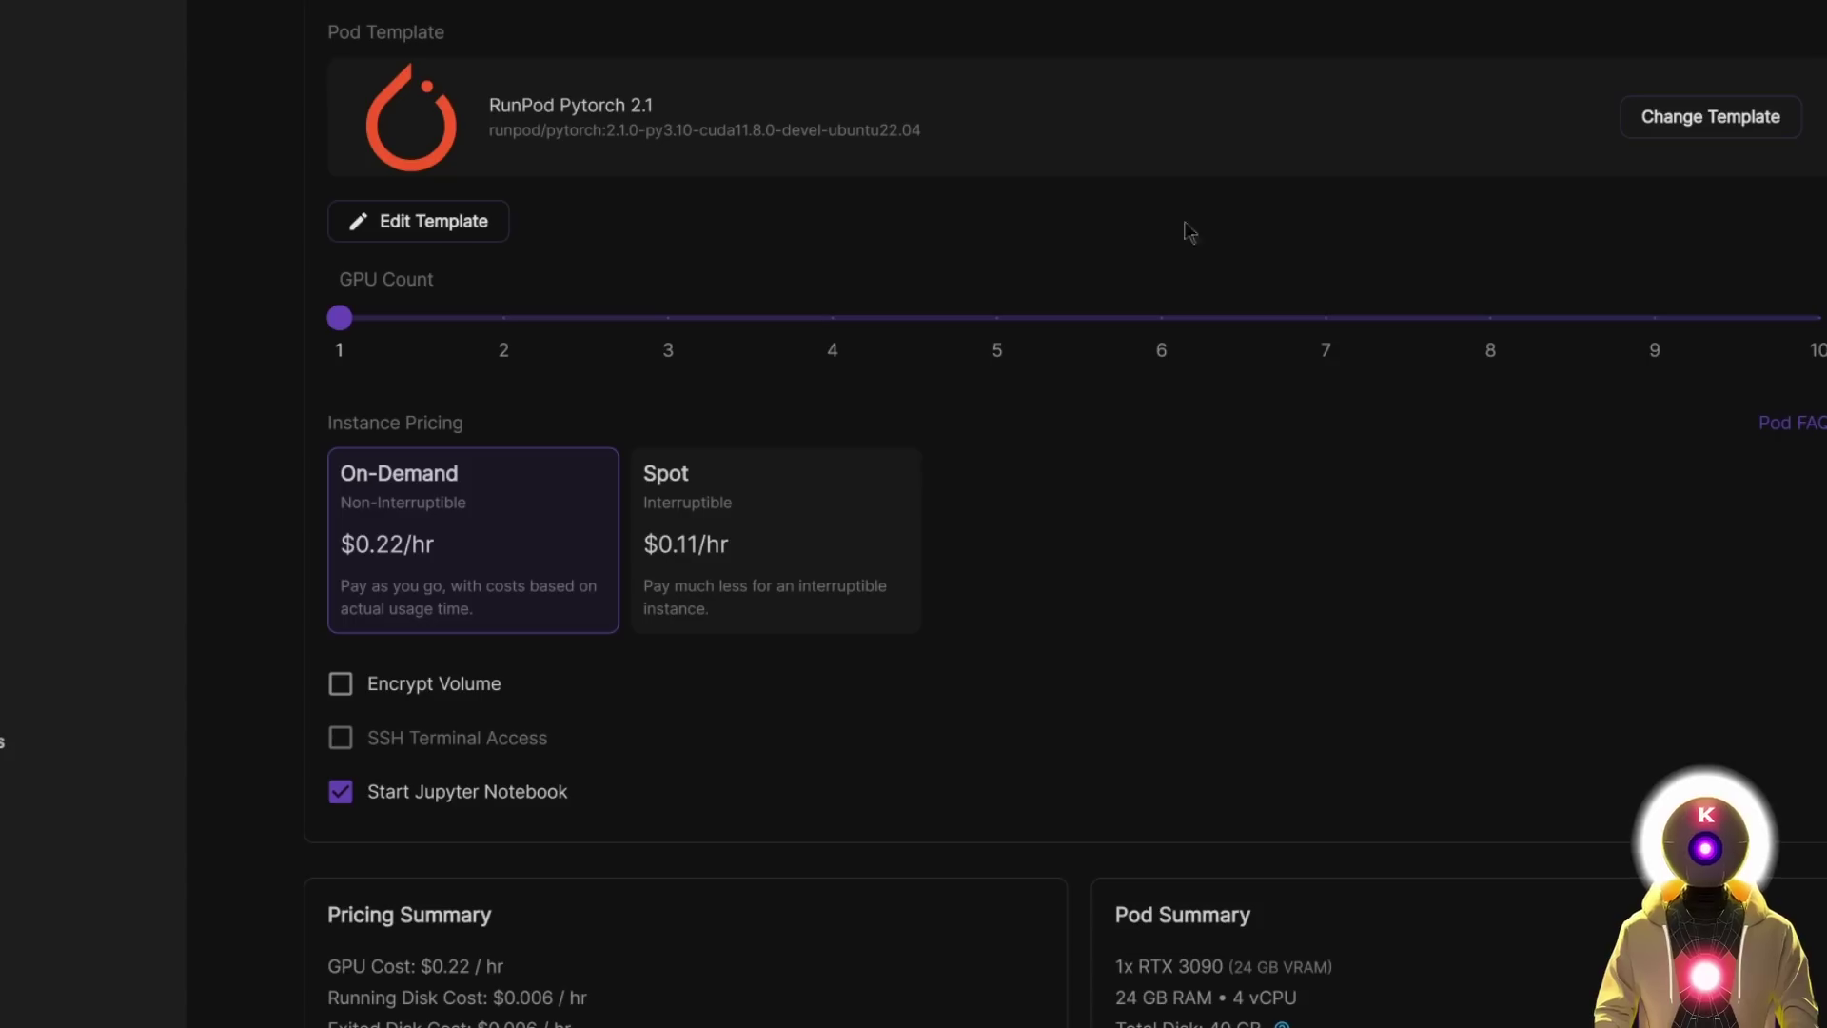
Apply the RunPod Pytorch 2.1 template, deploy on demand, and show the pod's connection options.
{"action": "left_click", "coordinate": [1695, 123]}
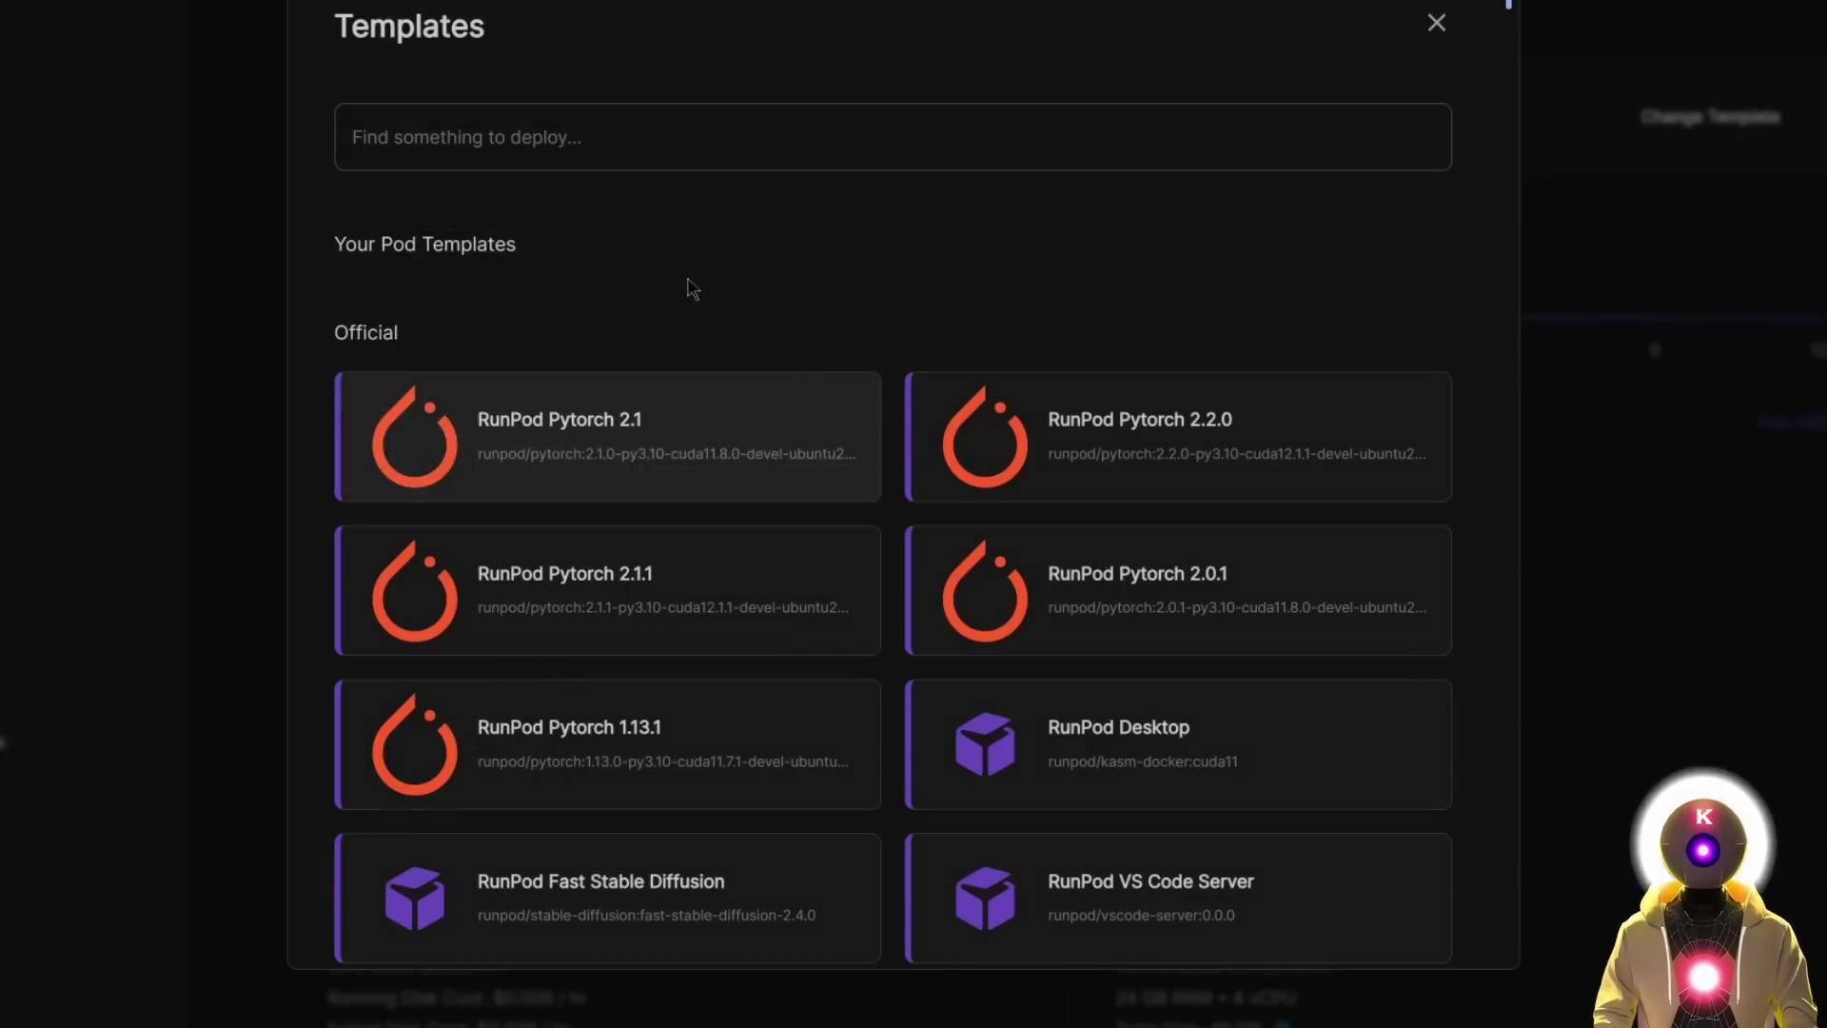
{"action": "left_click", "coordinate": [609, 455]}
{"action": "scroll", "coordinate": [1047, 828], "scroll_direction": "down", "scroll_amount": 3}
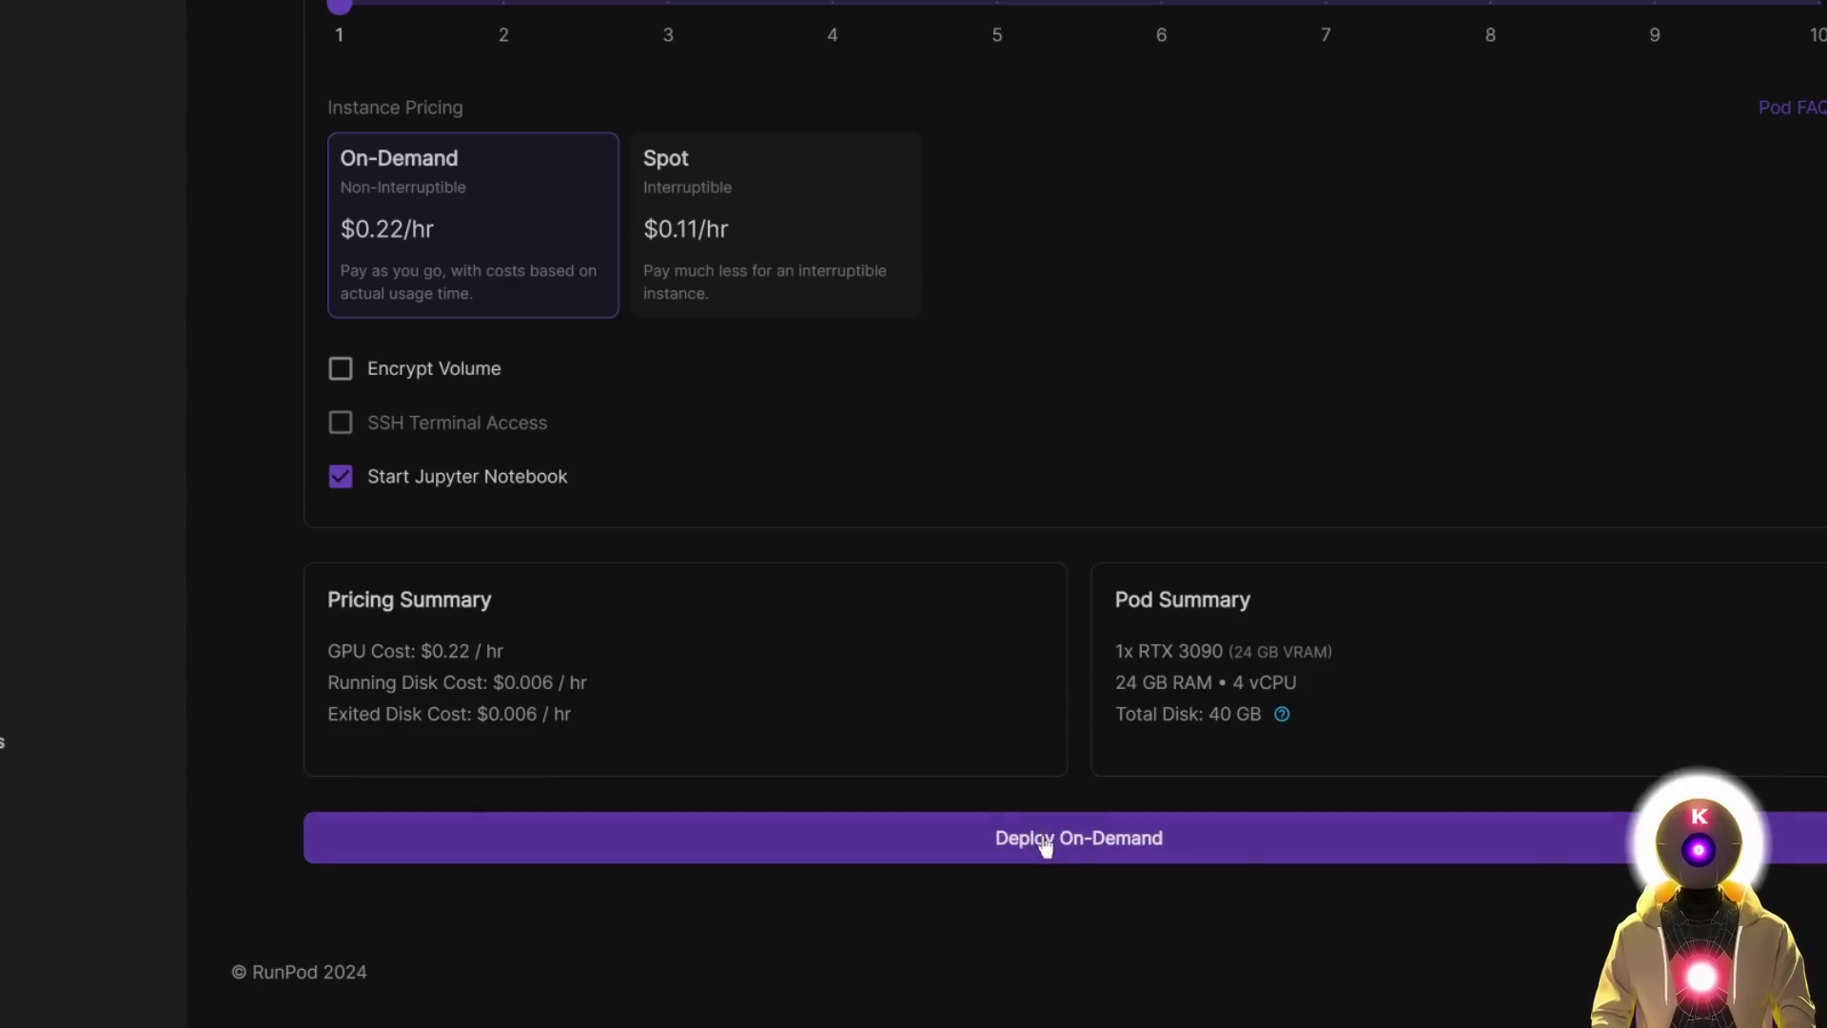
{"action": "left_click", "coordinate": [1045, 843]}
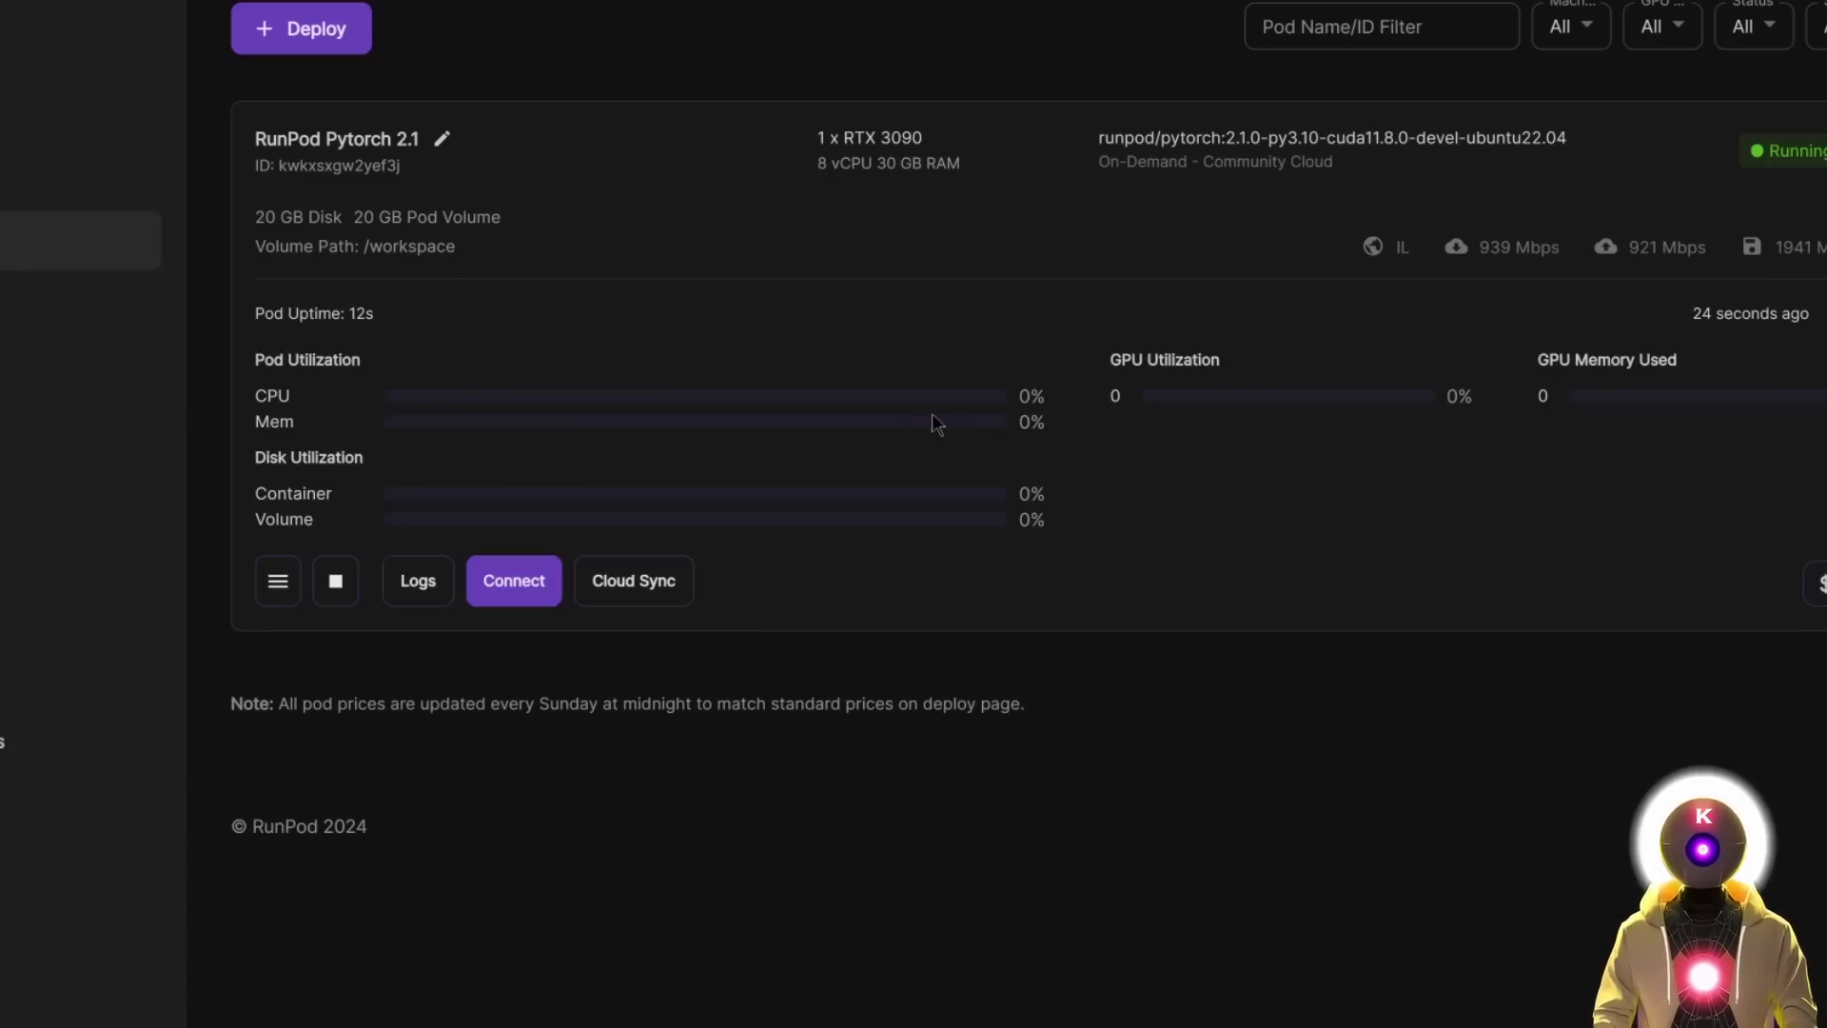
{"action": "left_click", "coordinate": [531, 574]}
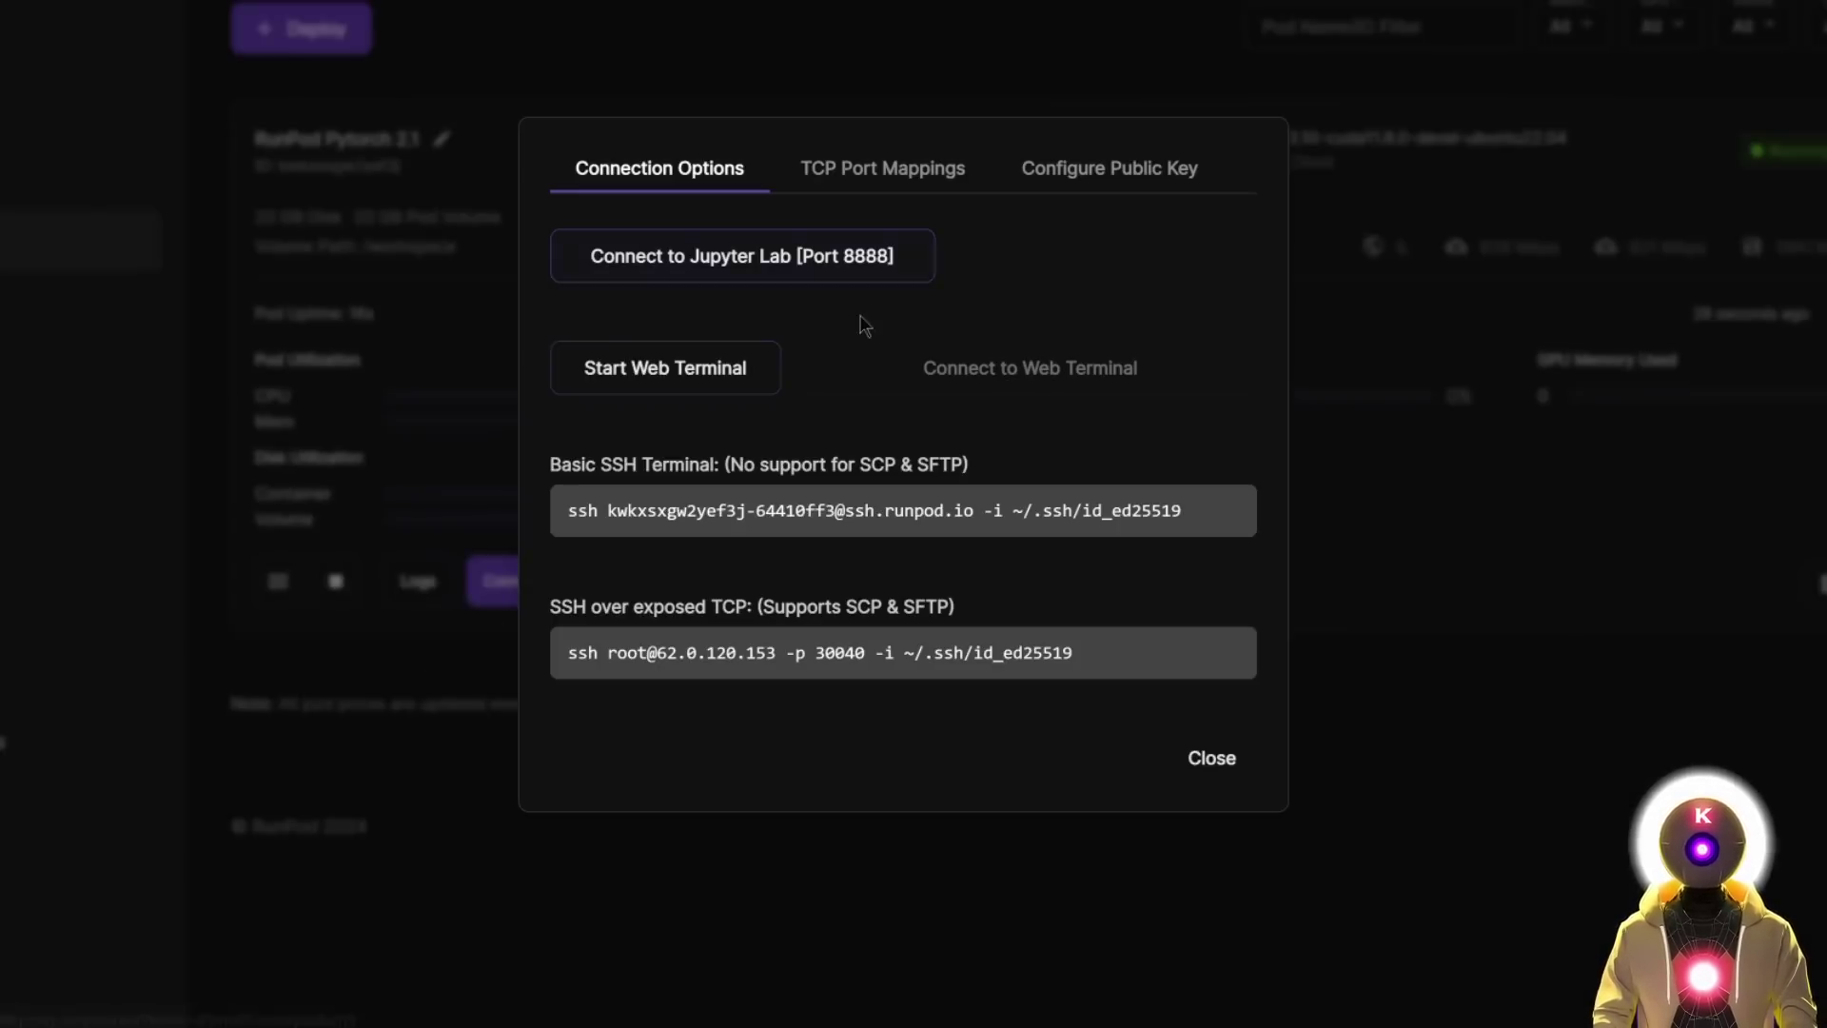
Open JupyterLab on the pod and upload LIVEPORTRAIT_AUTO_INSTALL-RUNPOD.sh to the workspace.
{"action": "left_click", "coordinate": [758, 259]}
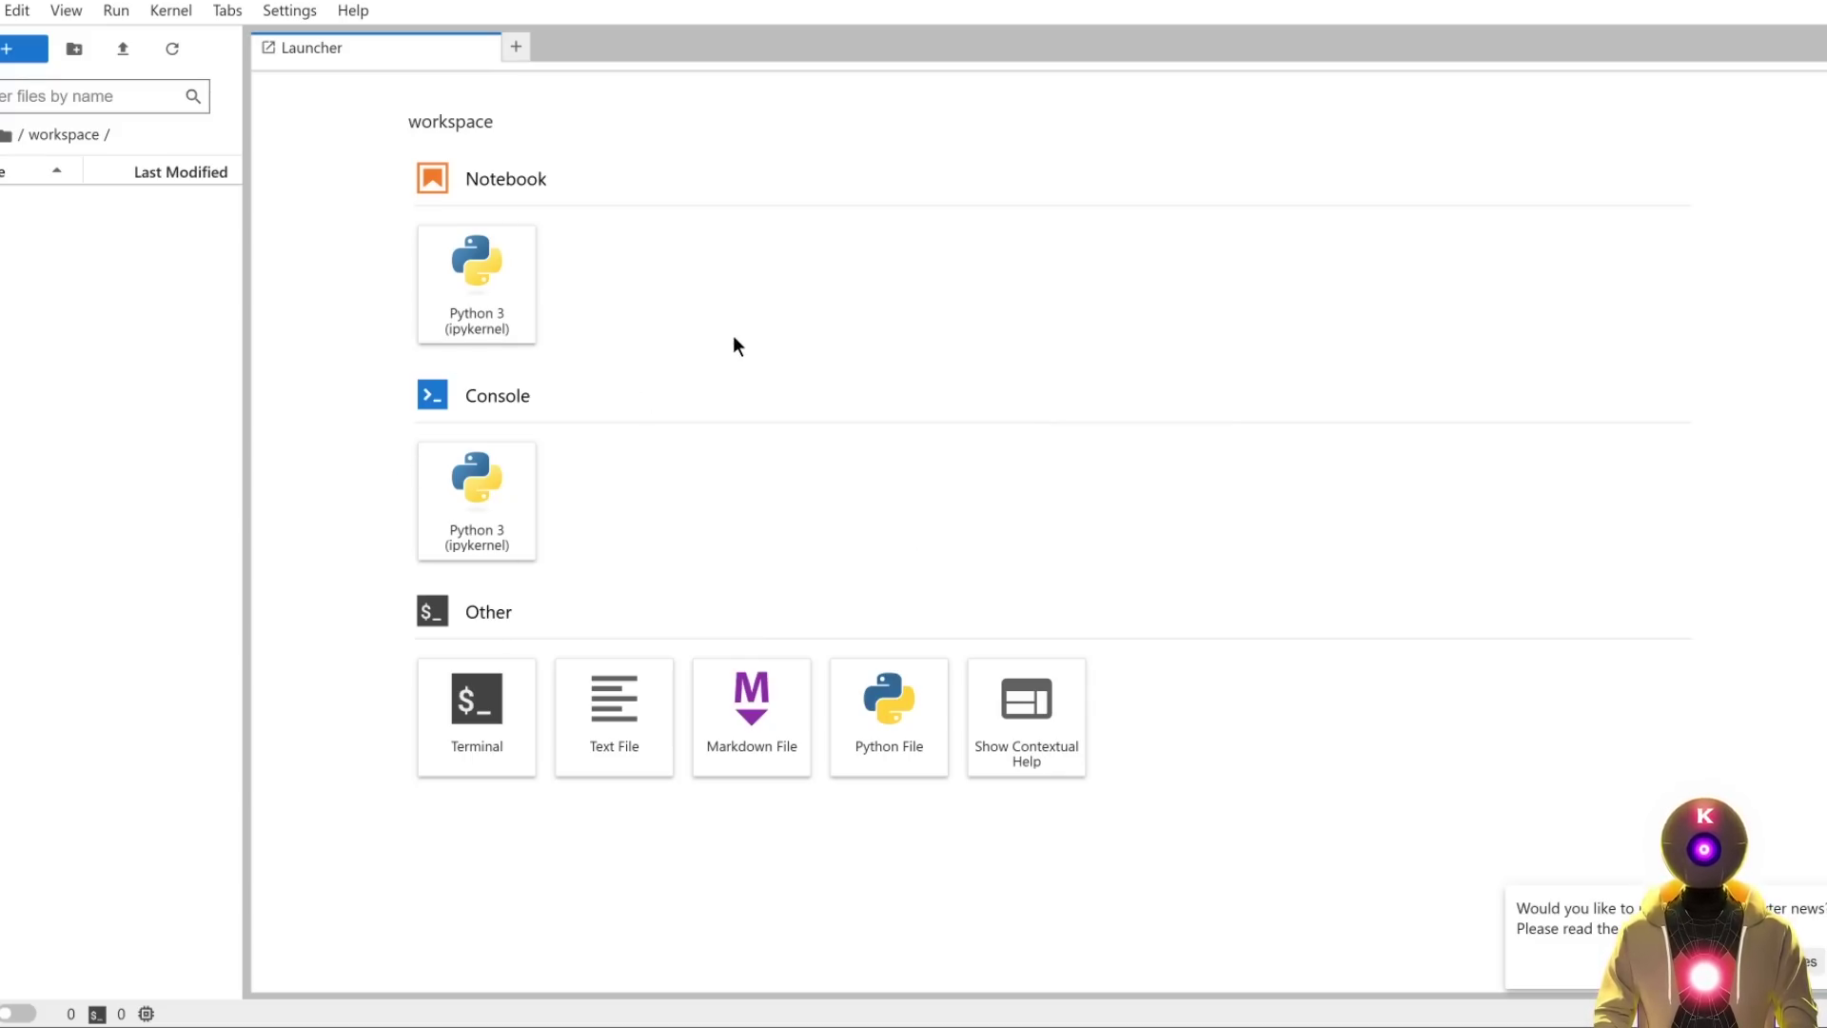
{"action": "key", "text": "alt+Tab"}
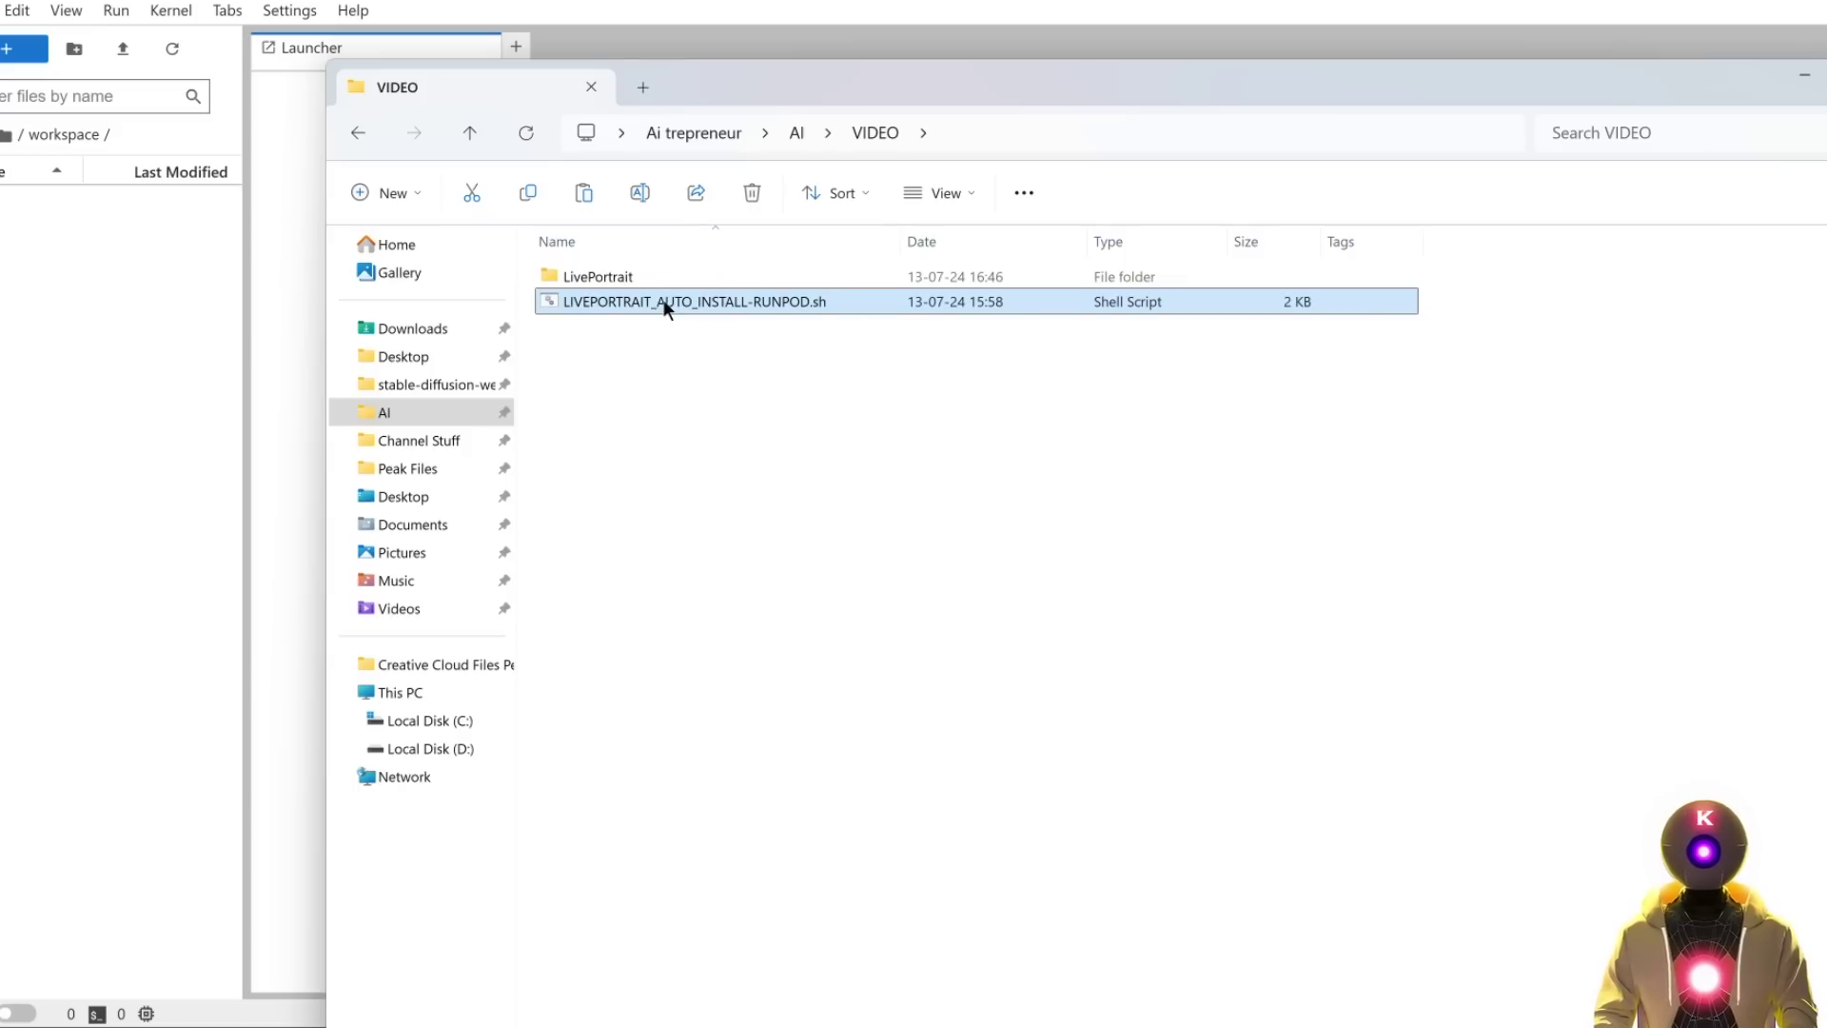
{"action": "left_click_drag", "start_coordinate": [665, 299], "coordinate": [30, 288]}
{"action": "left_click", "coordinate": [31, 289]}
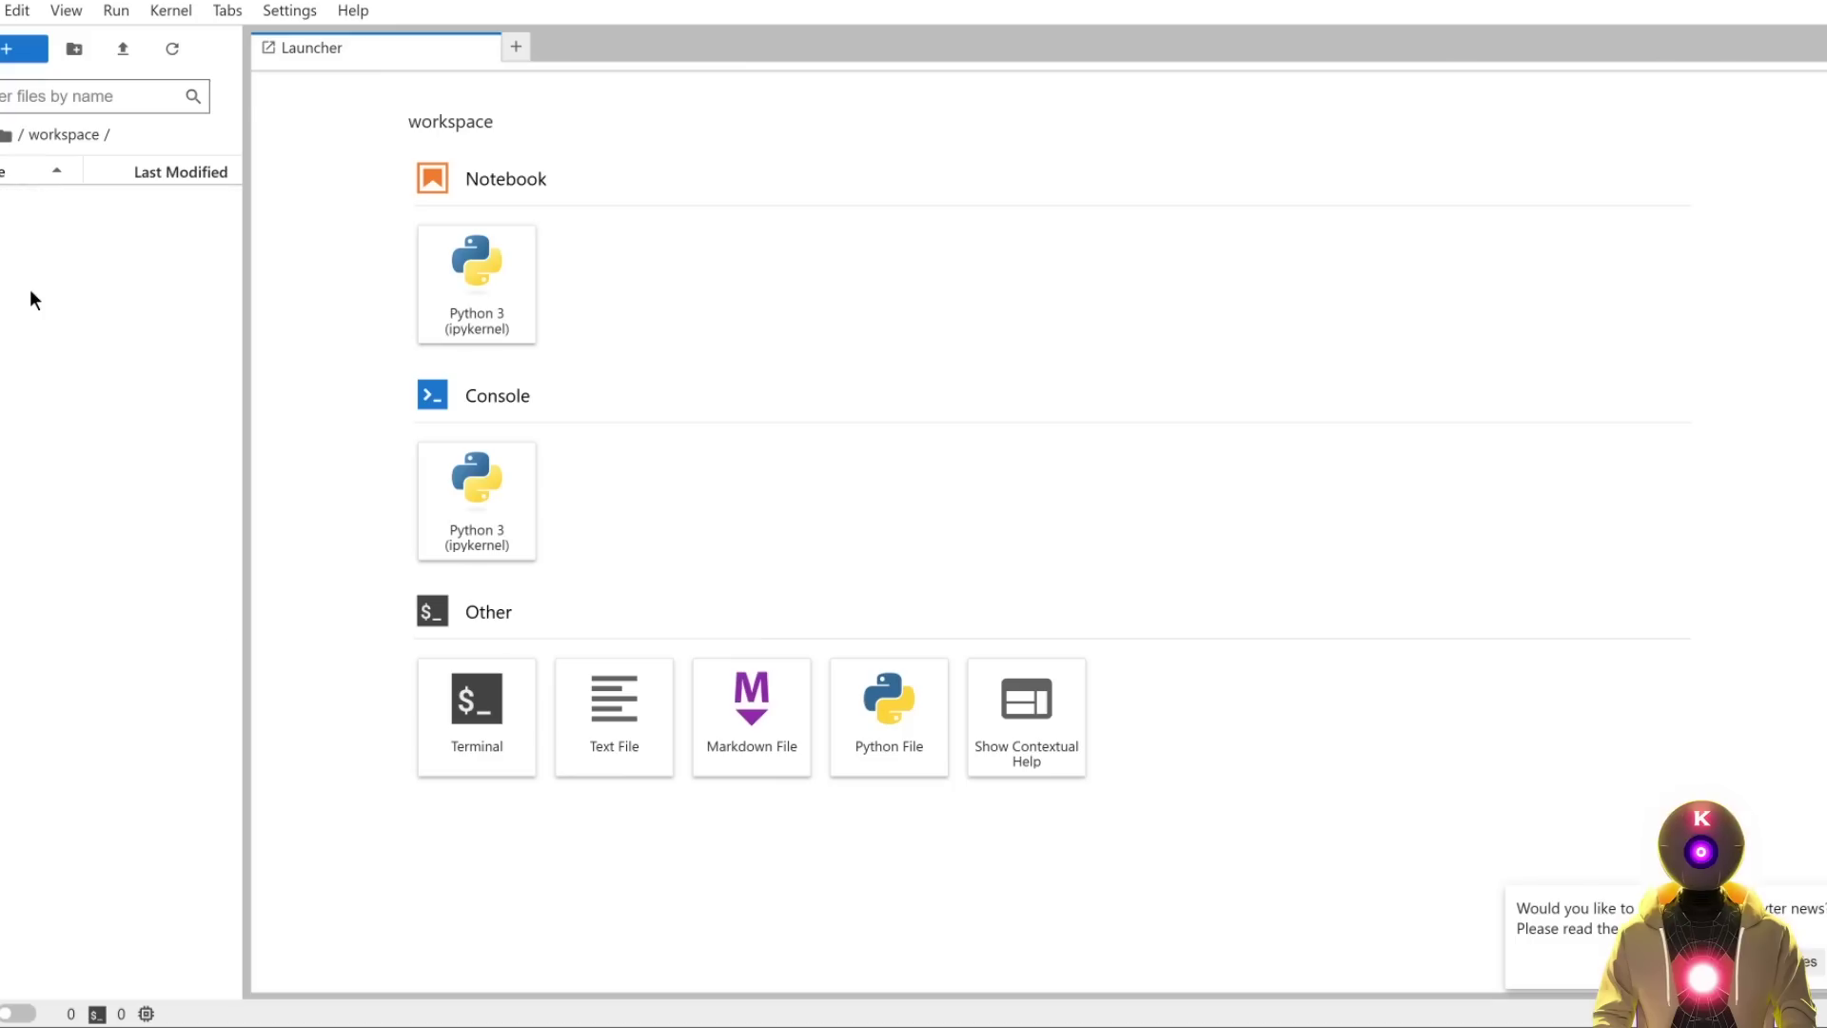
In a new terminal, make the script executable, run it, and open the gradio.live link.
{"action": "left_click", "coordinate": [479, 704]}
{"action": "type", "text": "chmod +x LIVEPORTRAIT_AUTO_INSTALL-RUNPOD.sh ./LIVEPORTRAIT_AUTO_INSTALL-RUNPOD.sh"}
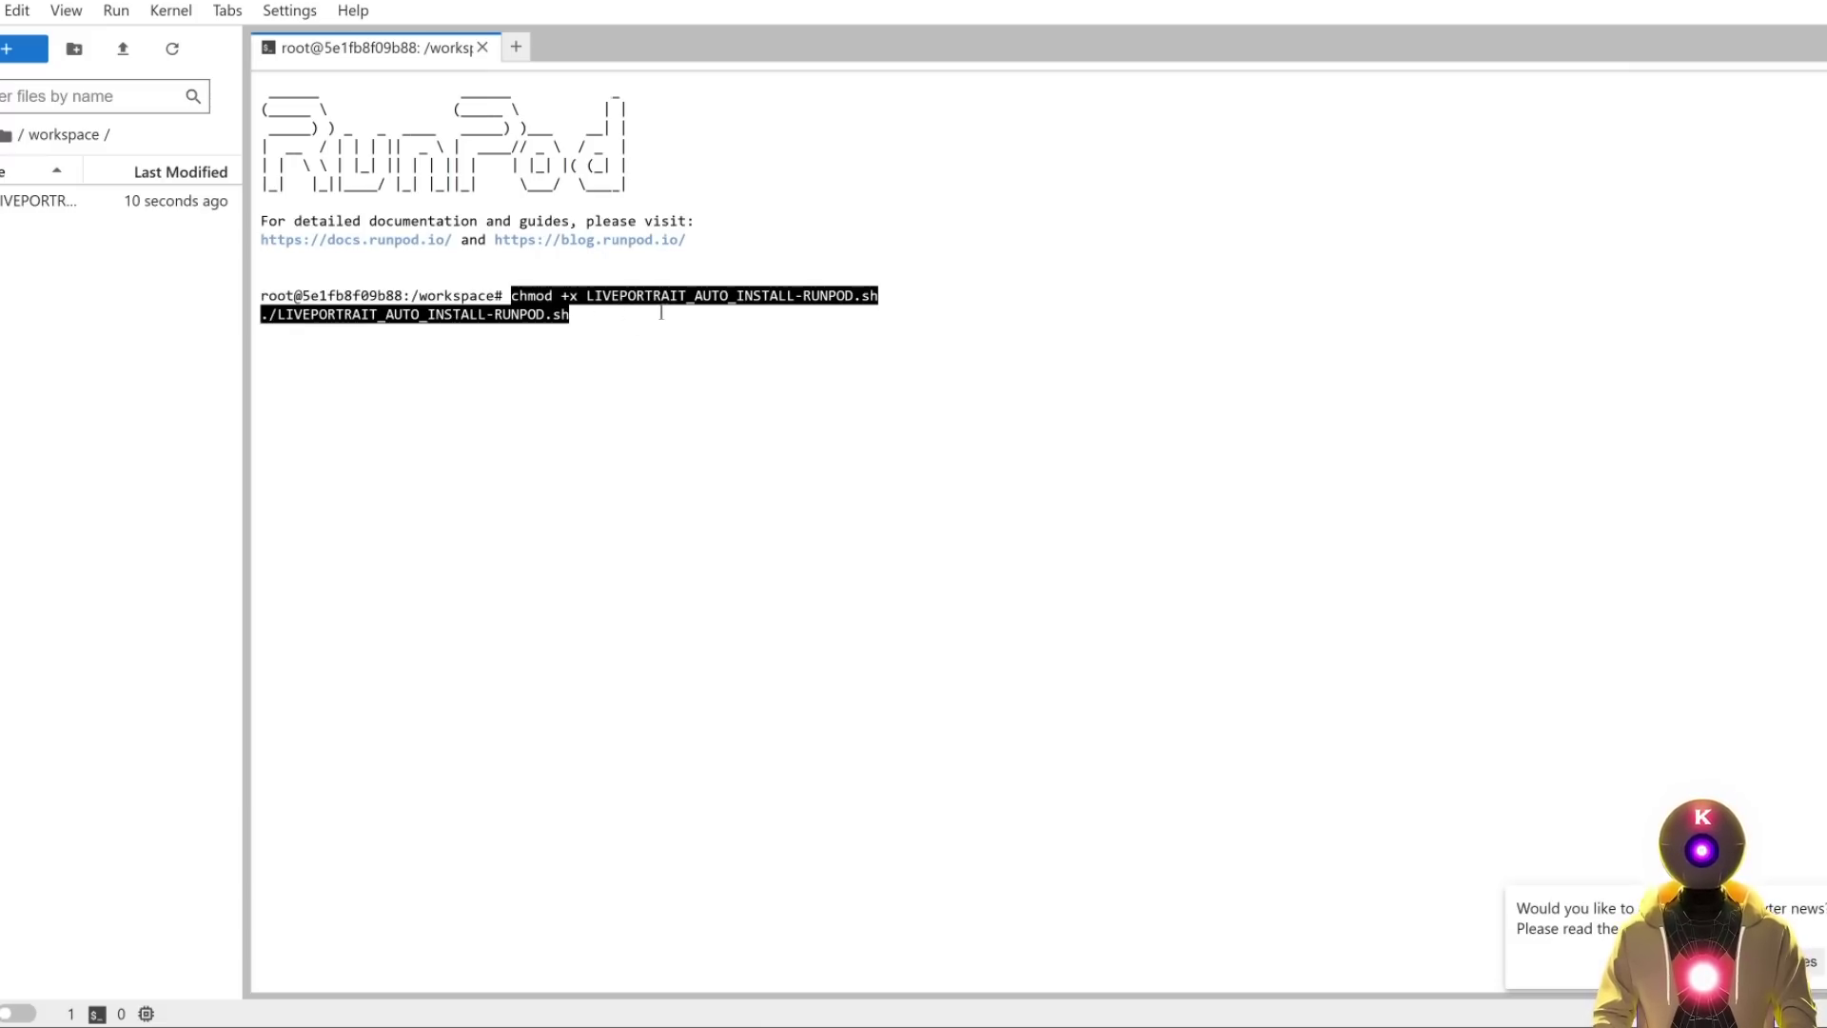
{"action": "key", "text": "Return"}
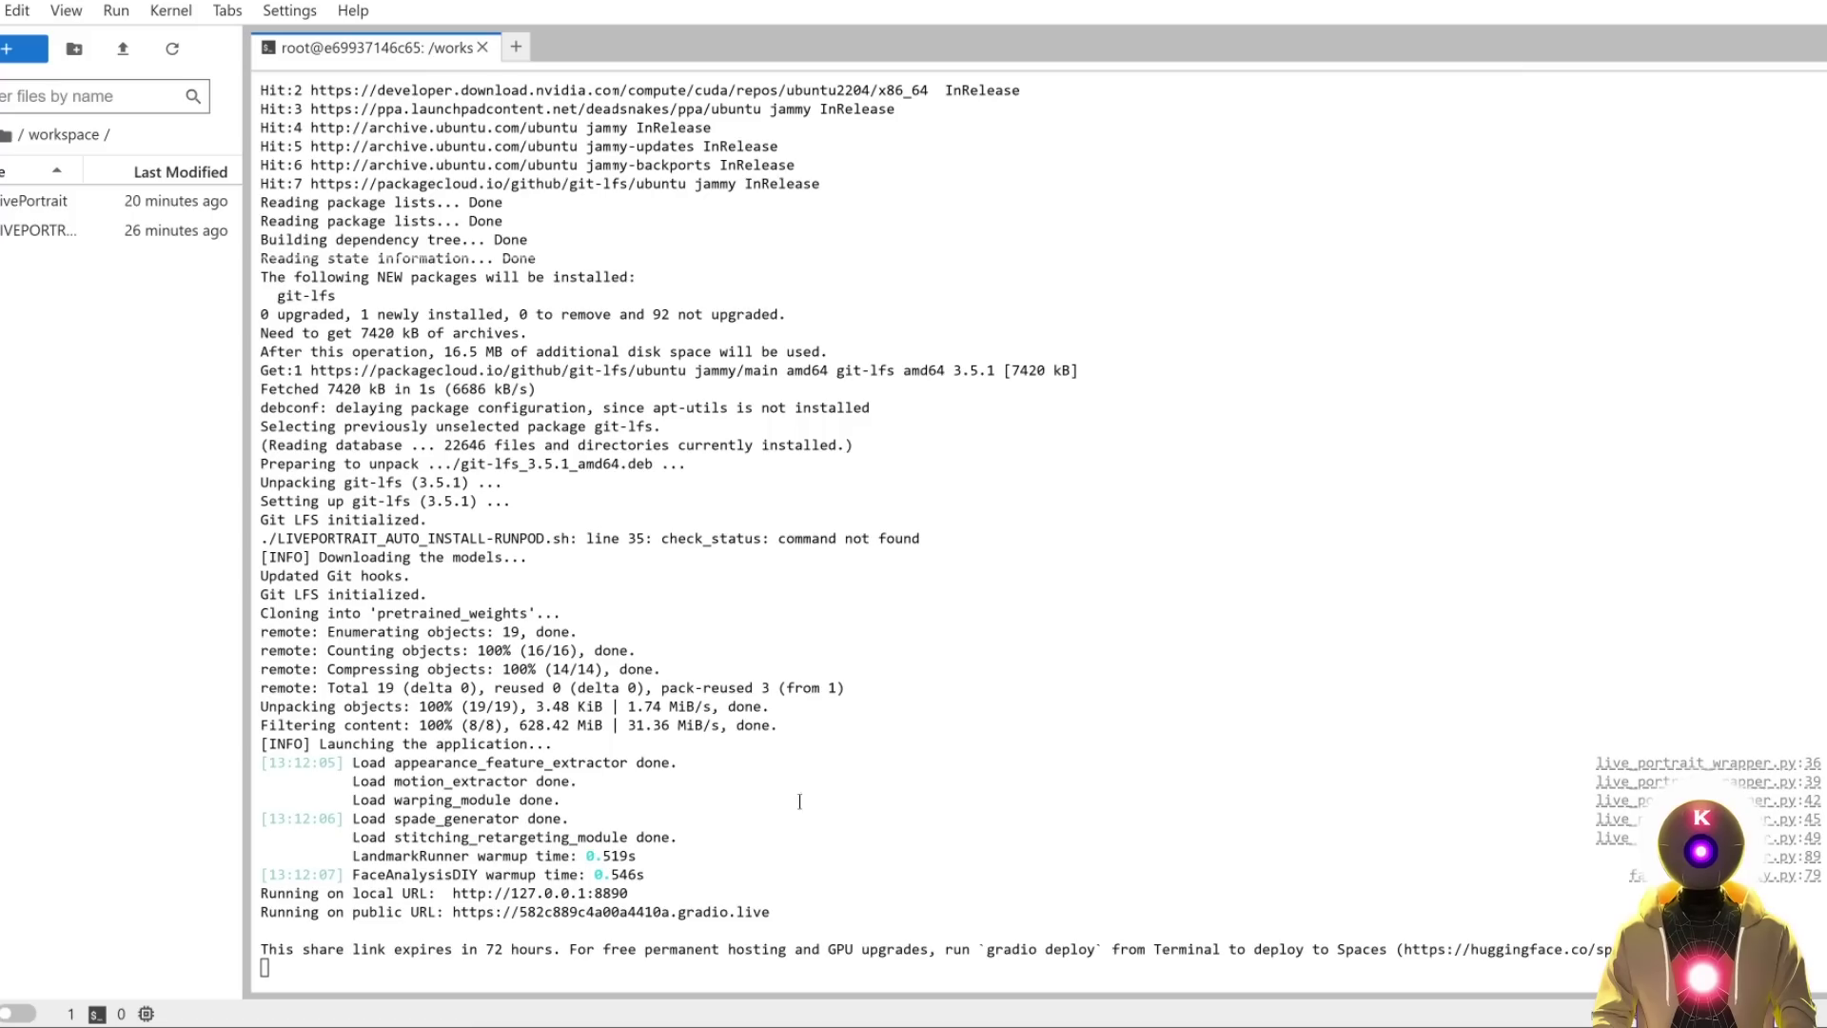
{"action": "left_click", "coordinate": [650, 914]}
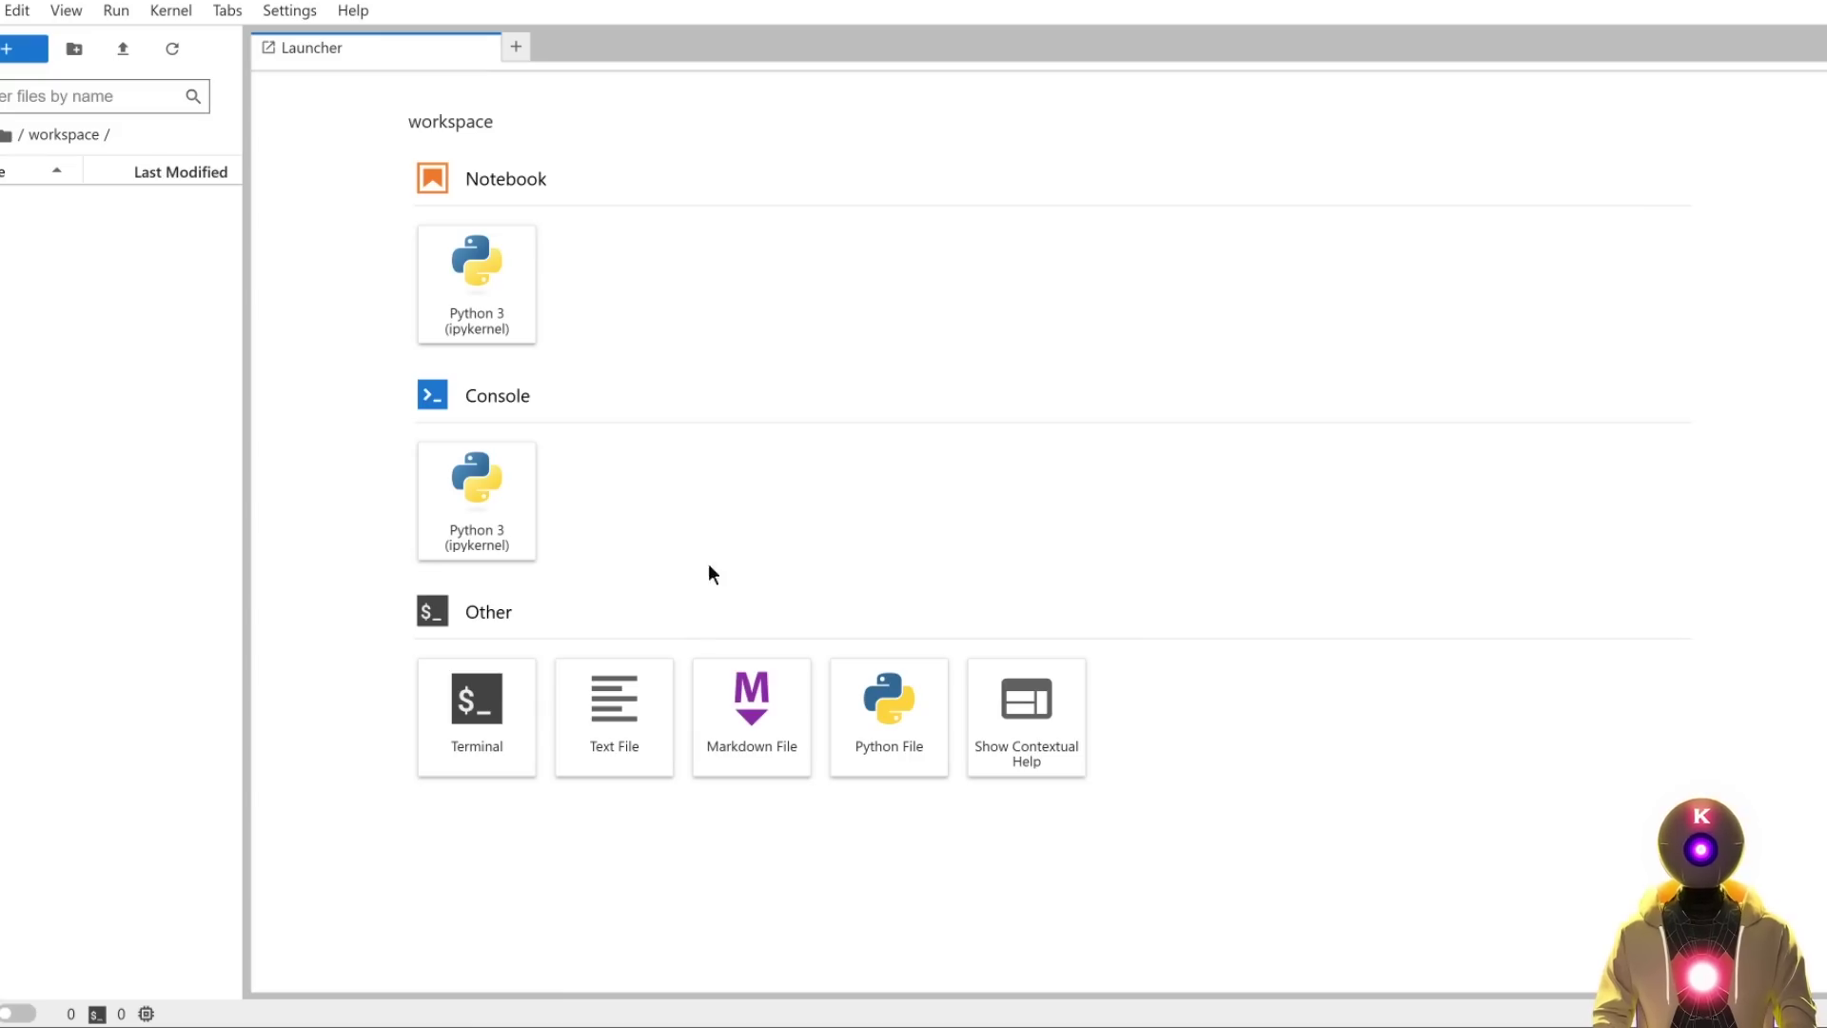
In a new terminal, install ffmpeg, LivePortrait's pip requirements, and git-lfs.
{"action": "left_click", "coordinate": [478, 709]}
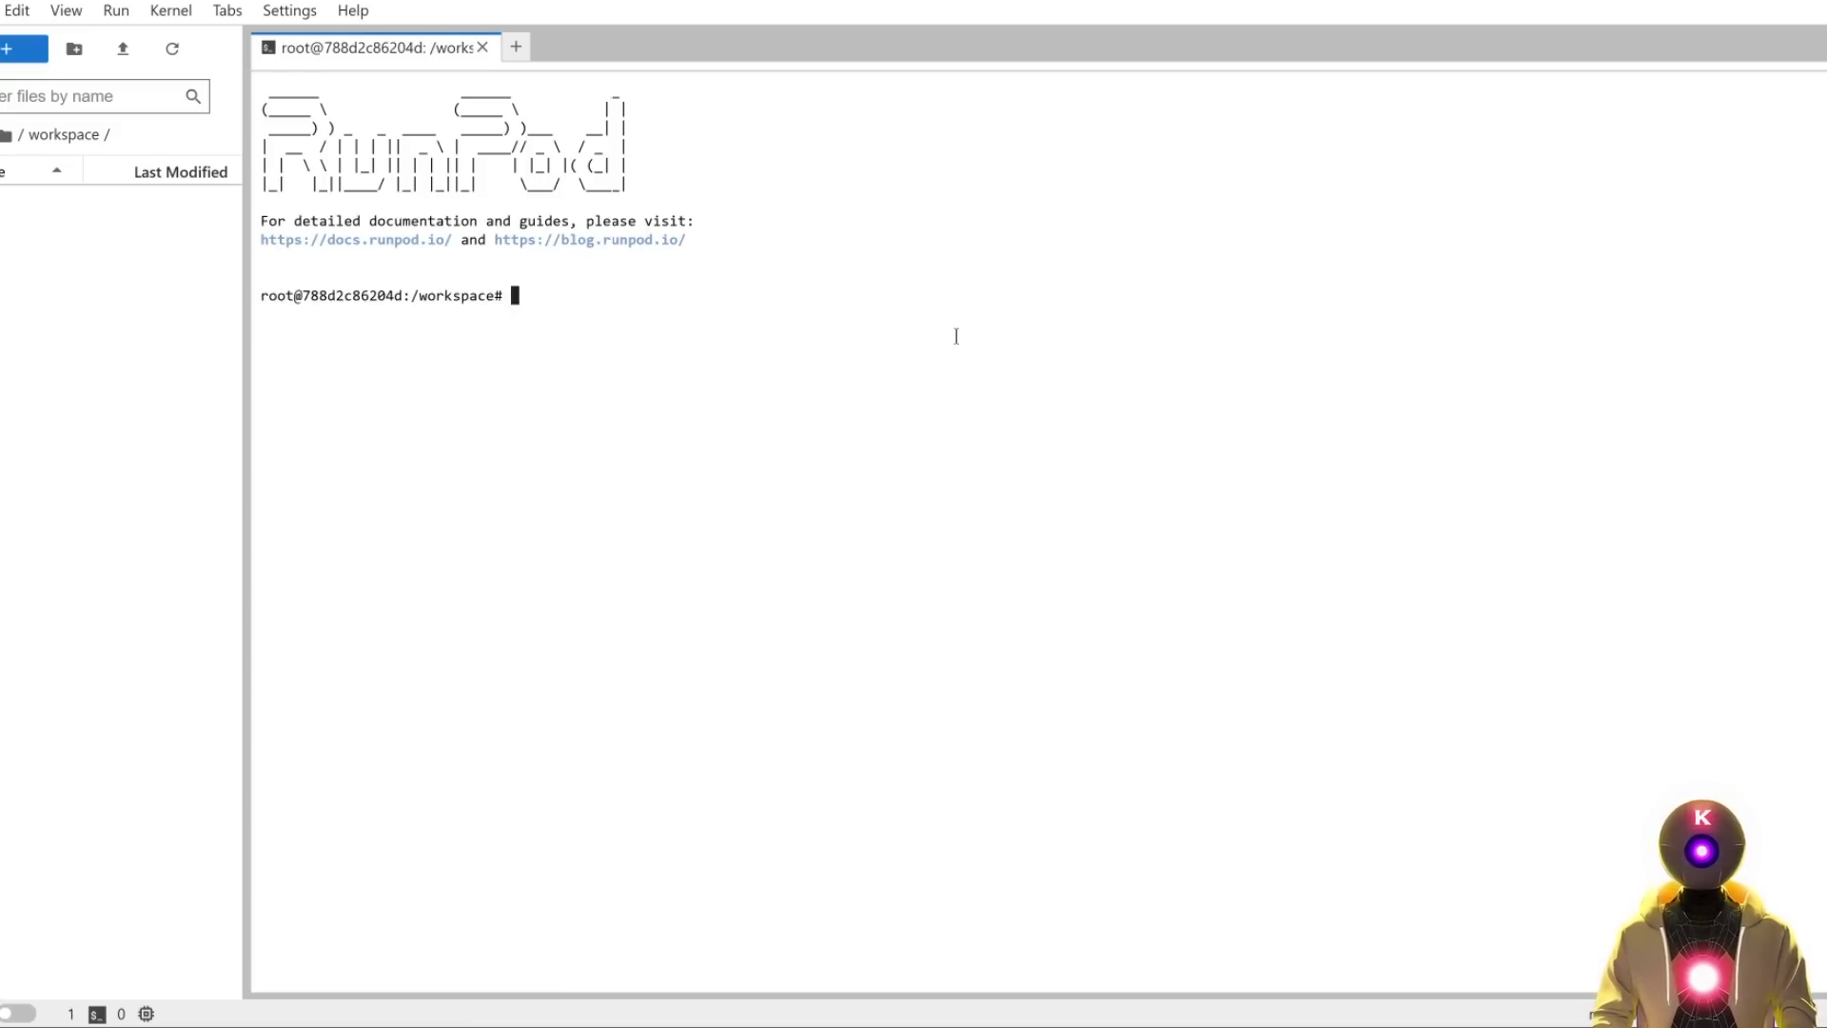
{"action": "type", "text": "apt-get update apt-get install -y ffmpeg"}
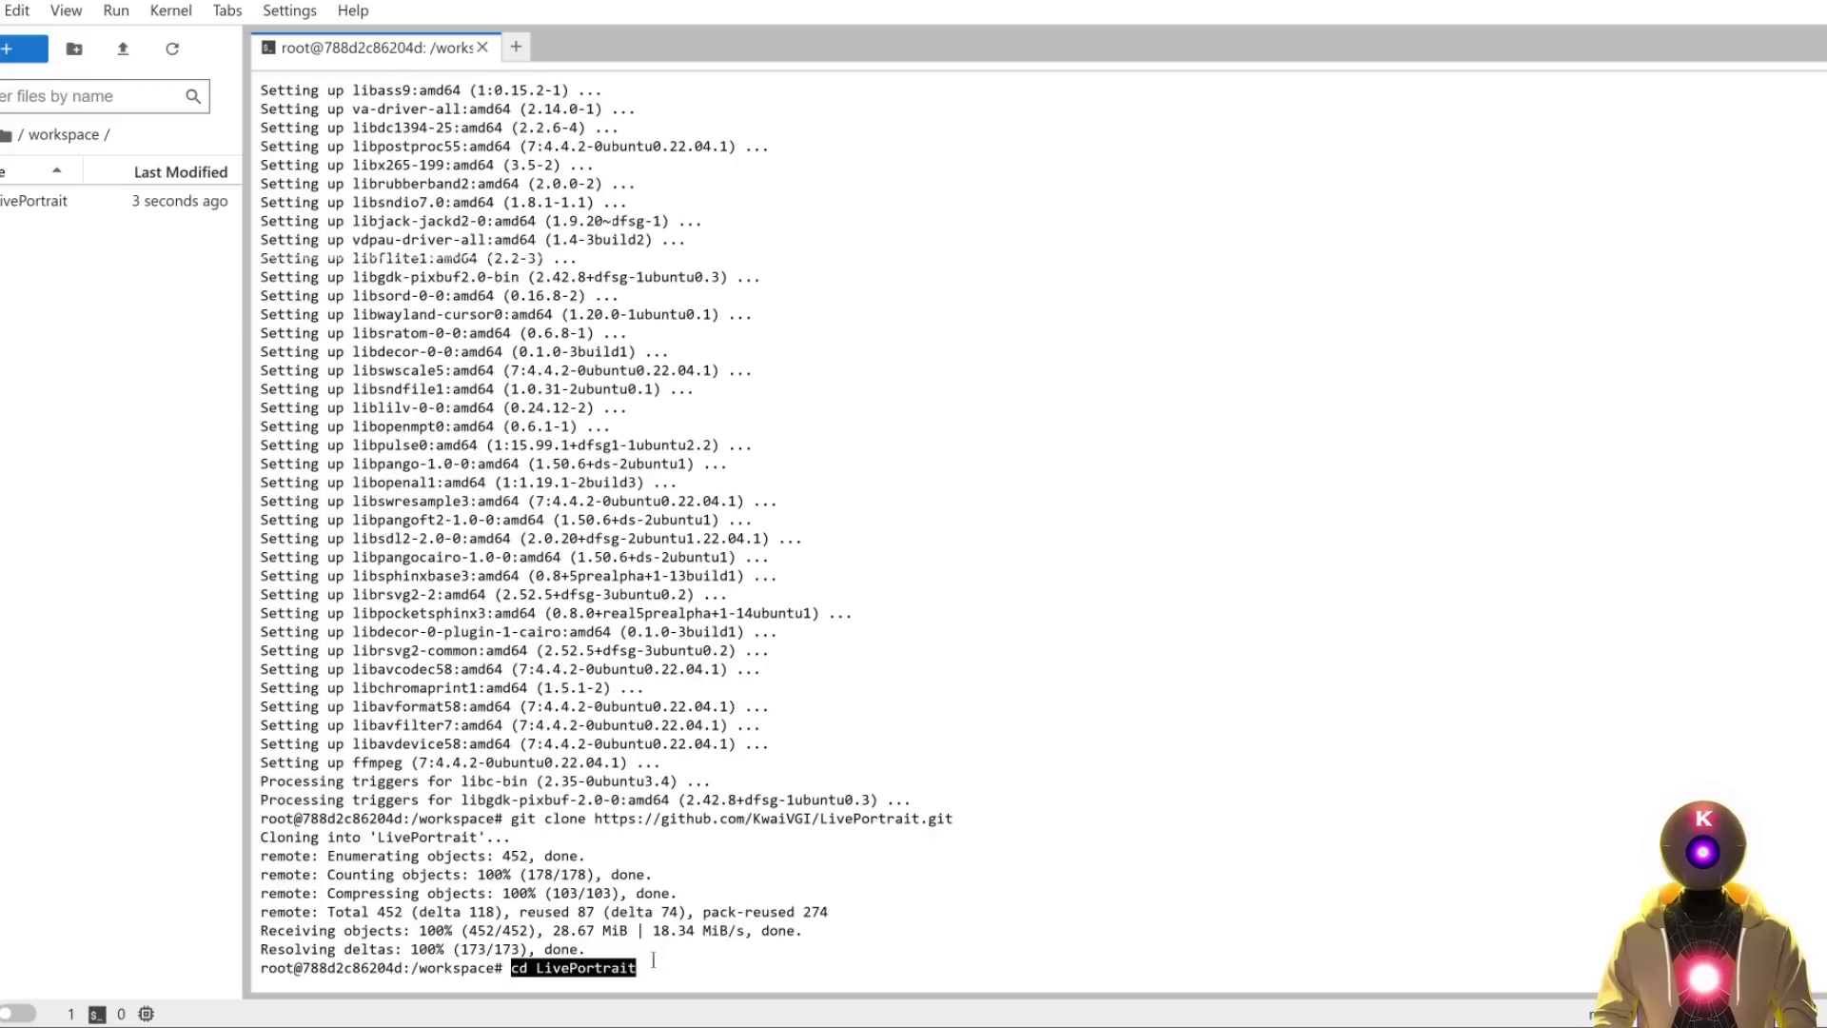
{"action": "key", "text": "Return"}
{"action": "type", "text": "pip install -r requirements.txt"}
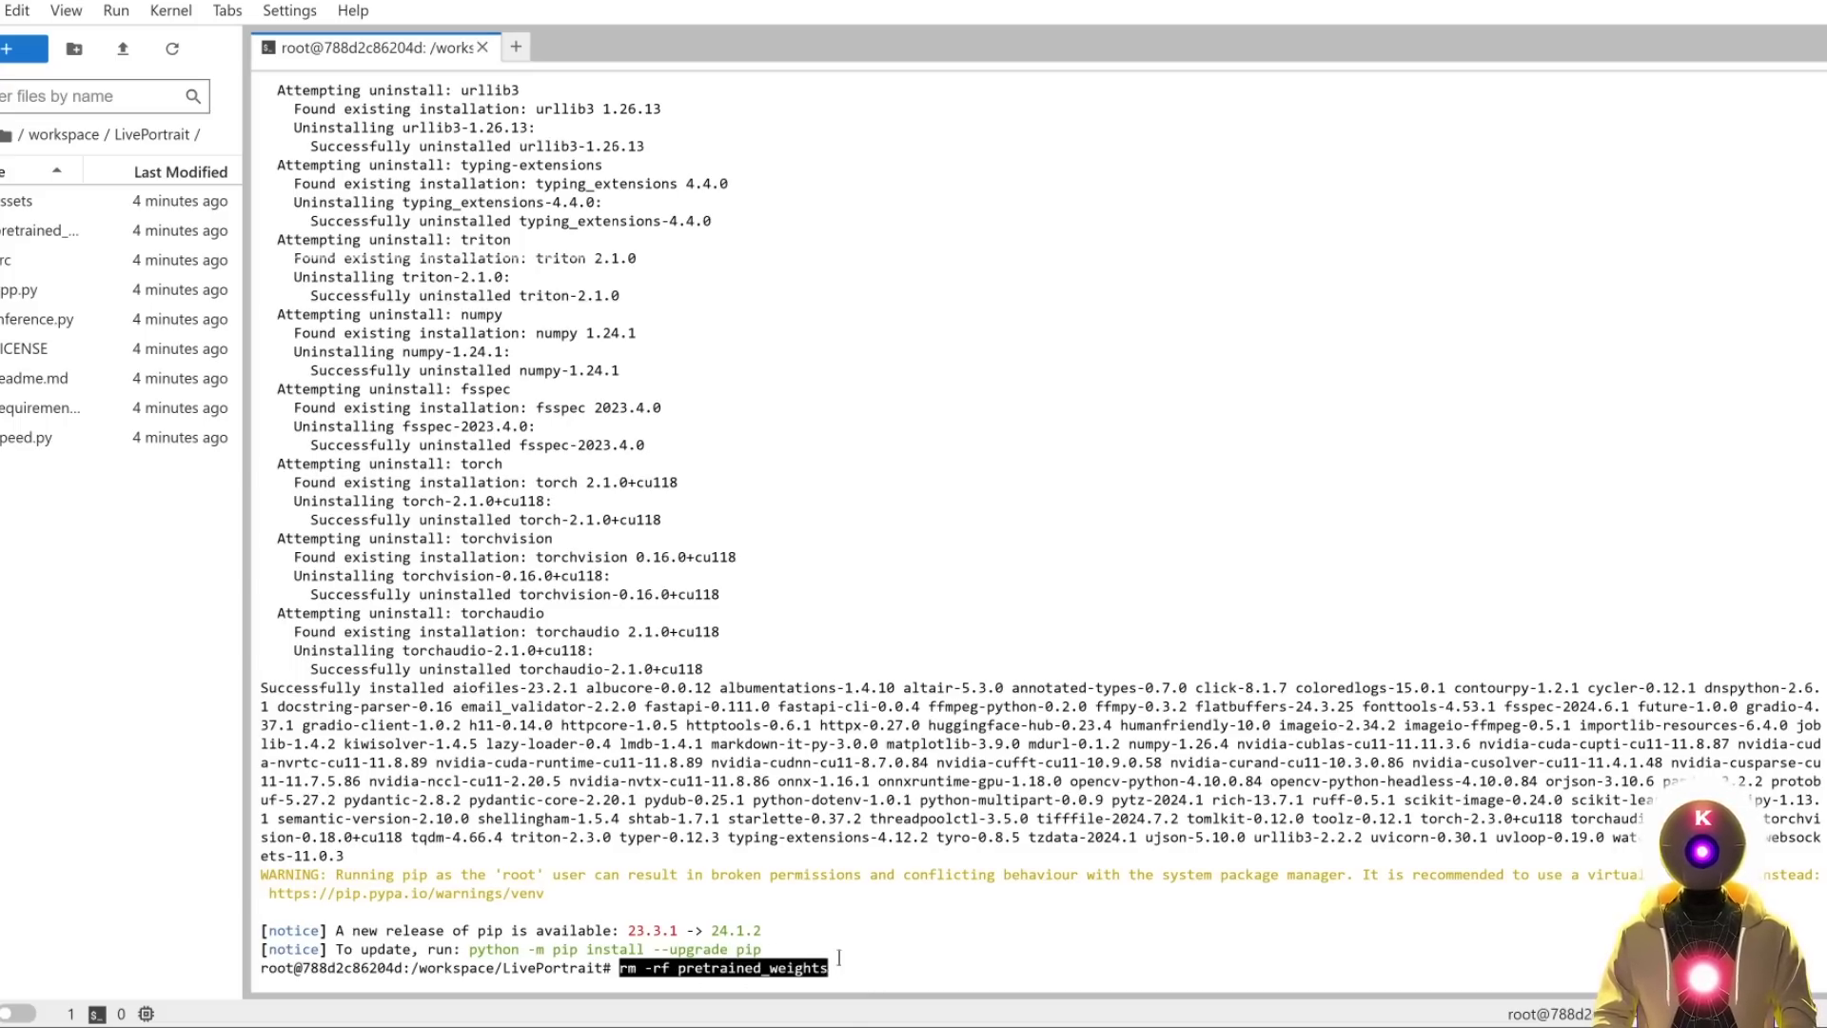
{"action": "key", "text": "Return"}
{"action": "type", "text": "curl -s https://packagecloud.io/install/repositories/github/git-lfs/script.deb.sh | bash apt-get update apt-get install -y git-lfs"}
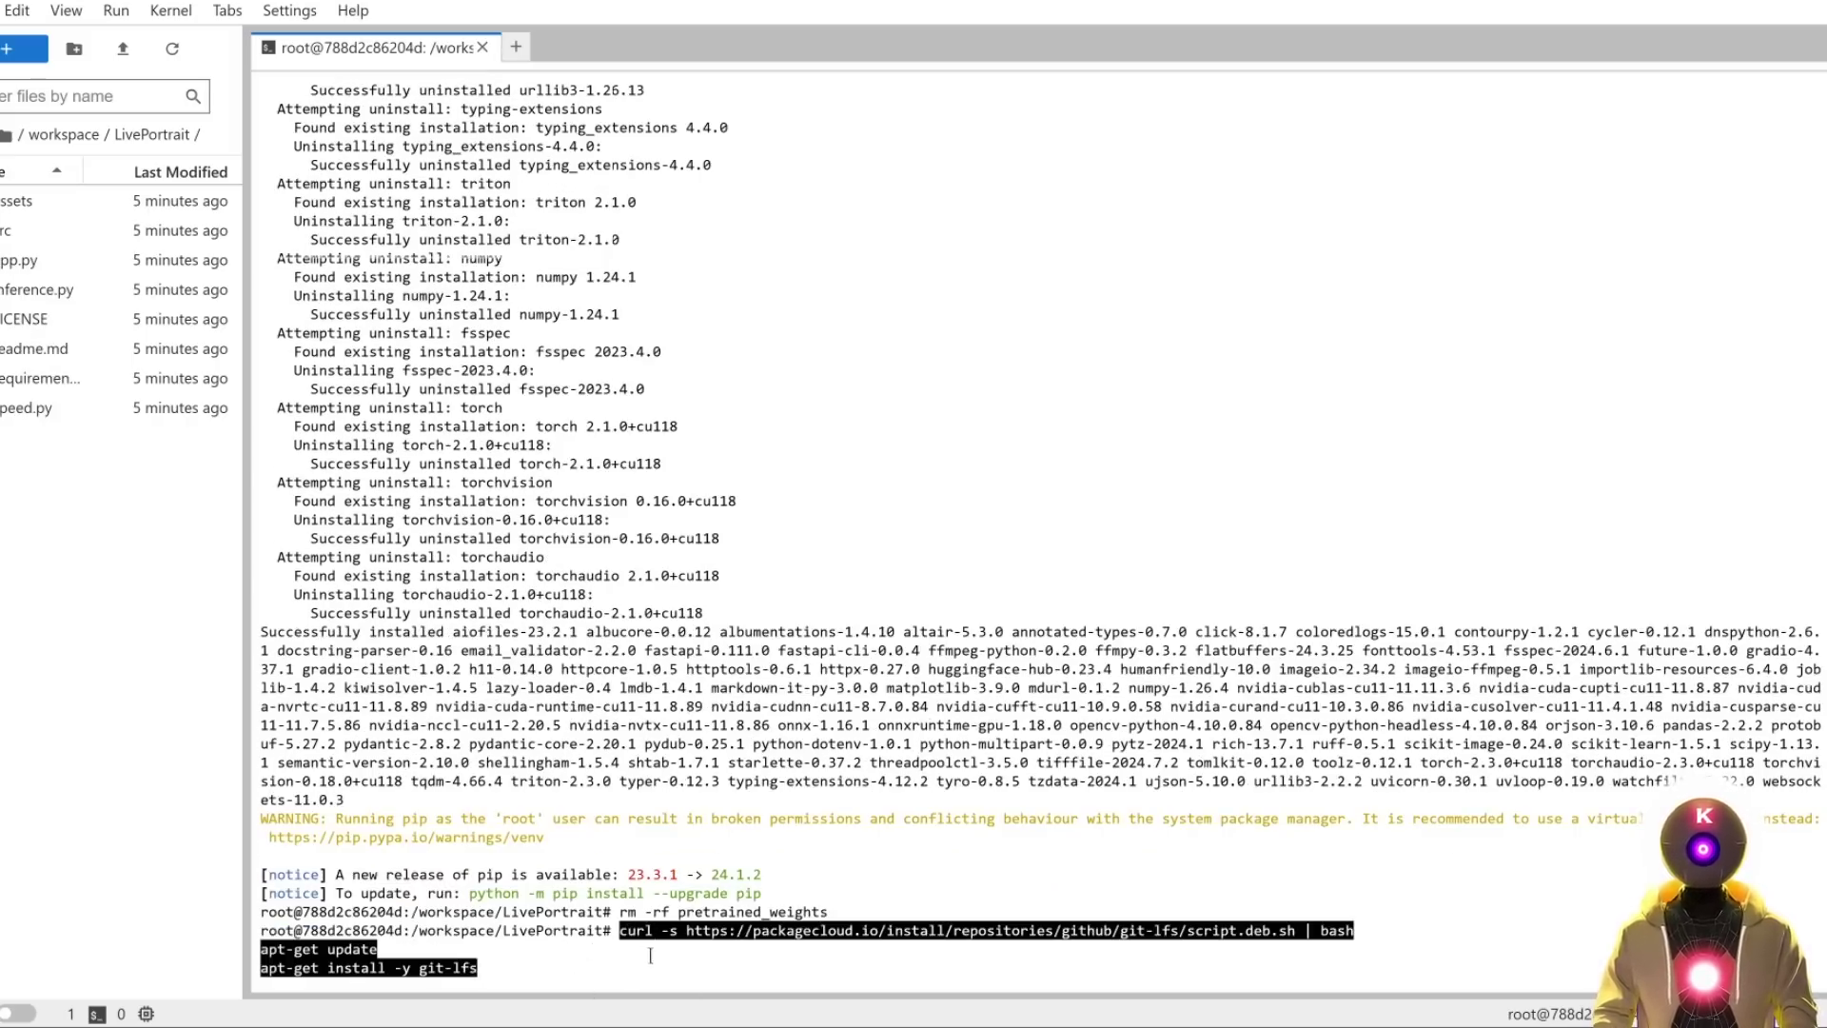
{"action": "key", "text": "Return"}
Clone the pretrained weights, launch python app.py --share, and open the public demo link.
{"action": "type", "text": "git lfs install git clone https://huggingface.co/Aitrepreneur/pretrained_weights"}
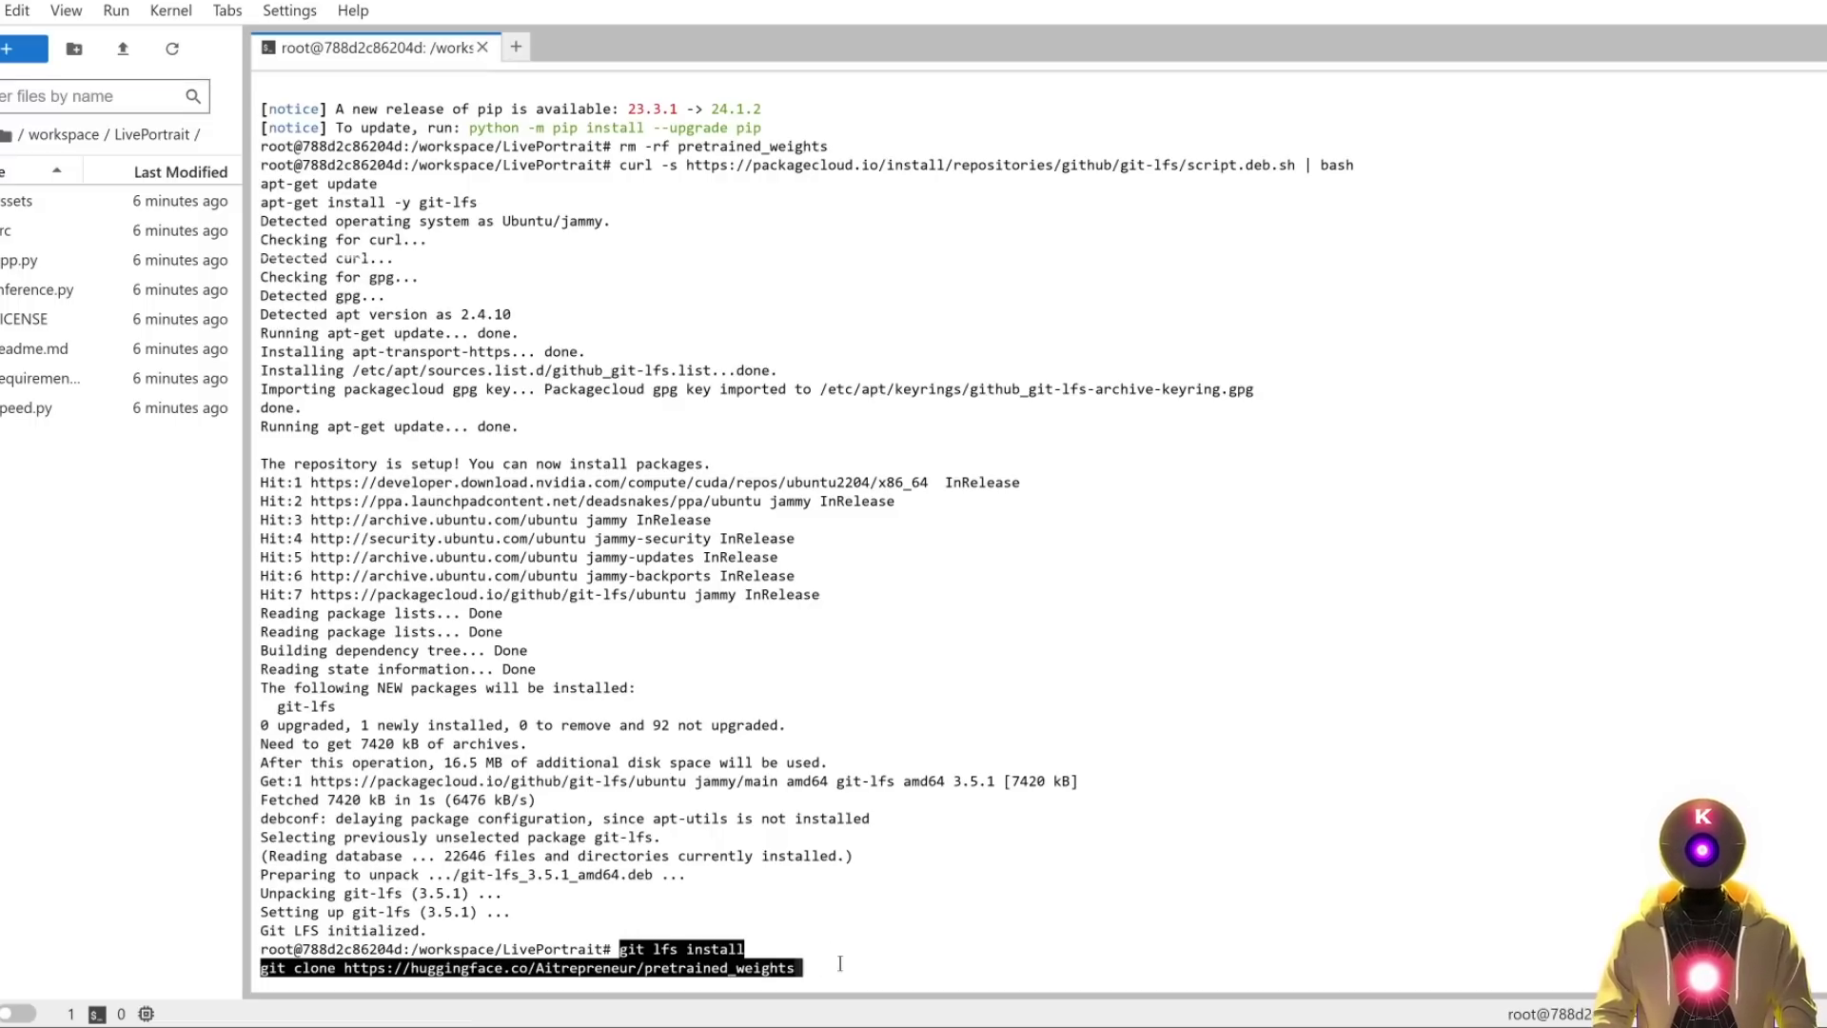
{"action": "key", "text": "Return"}
{"action": "type", "text": "python app.py --share"}
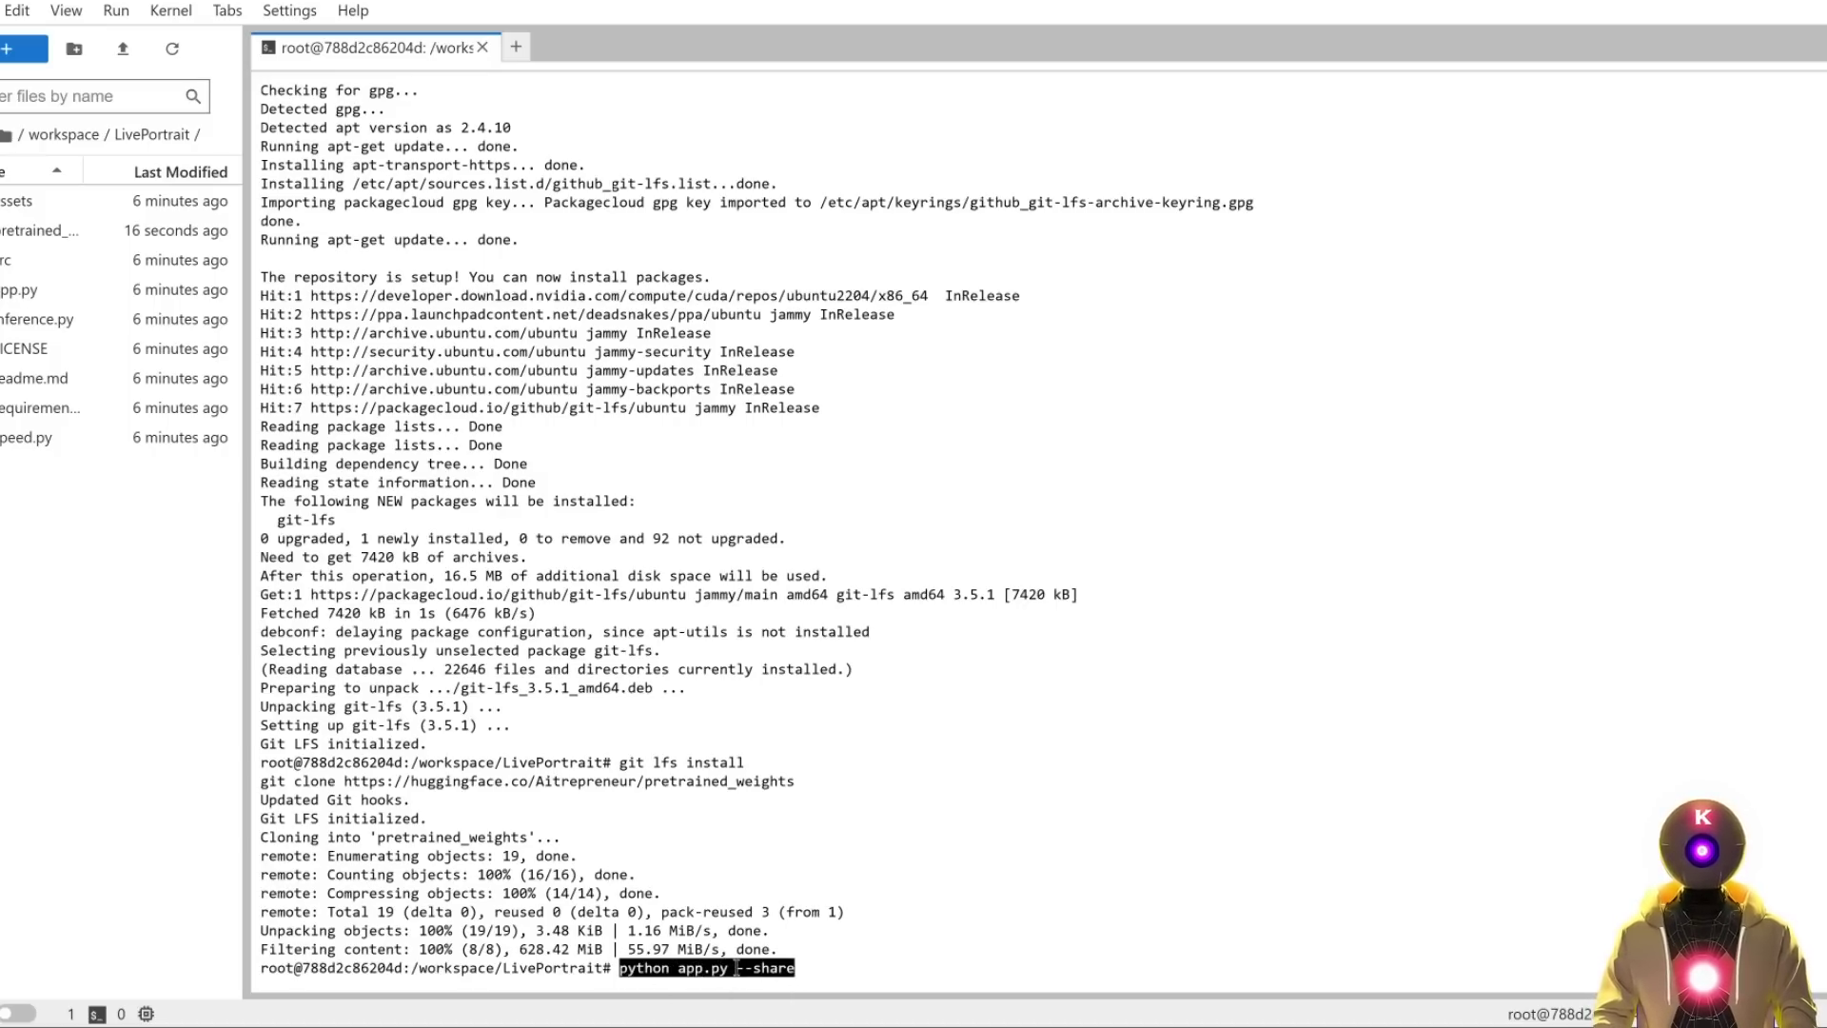
{"action": "key", "text": "Return"}
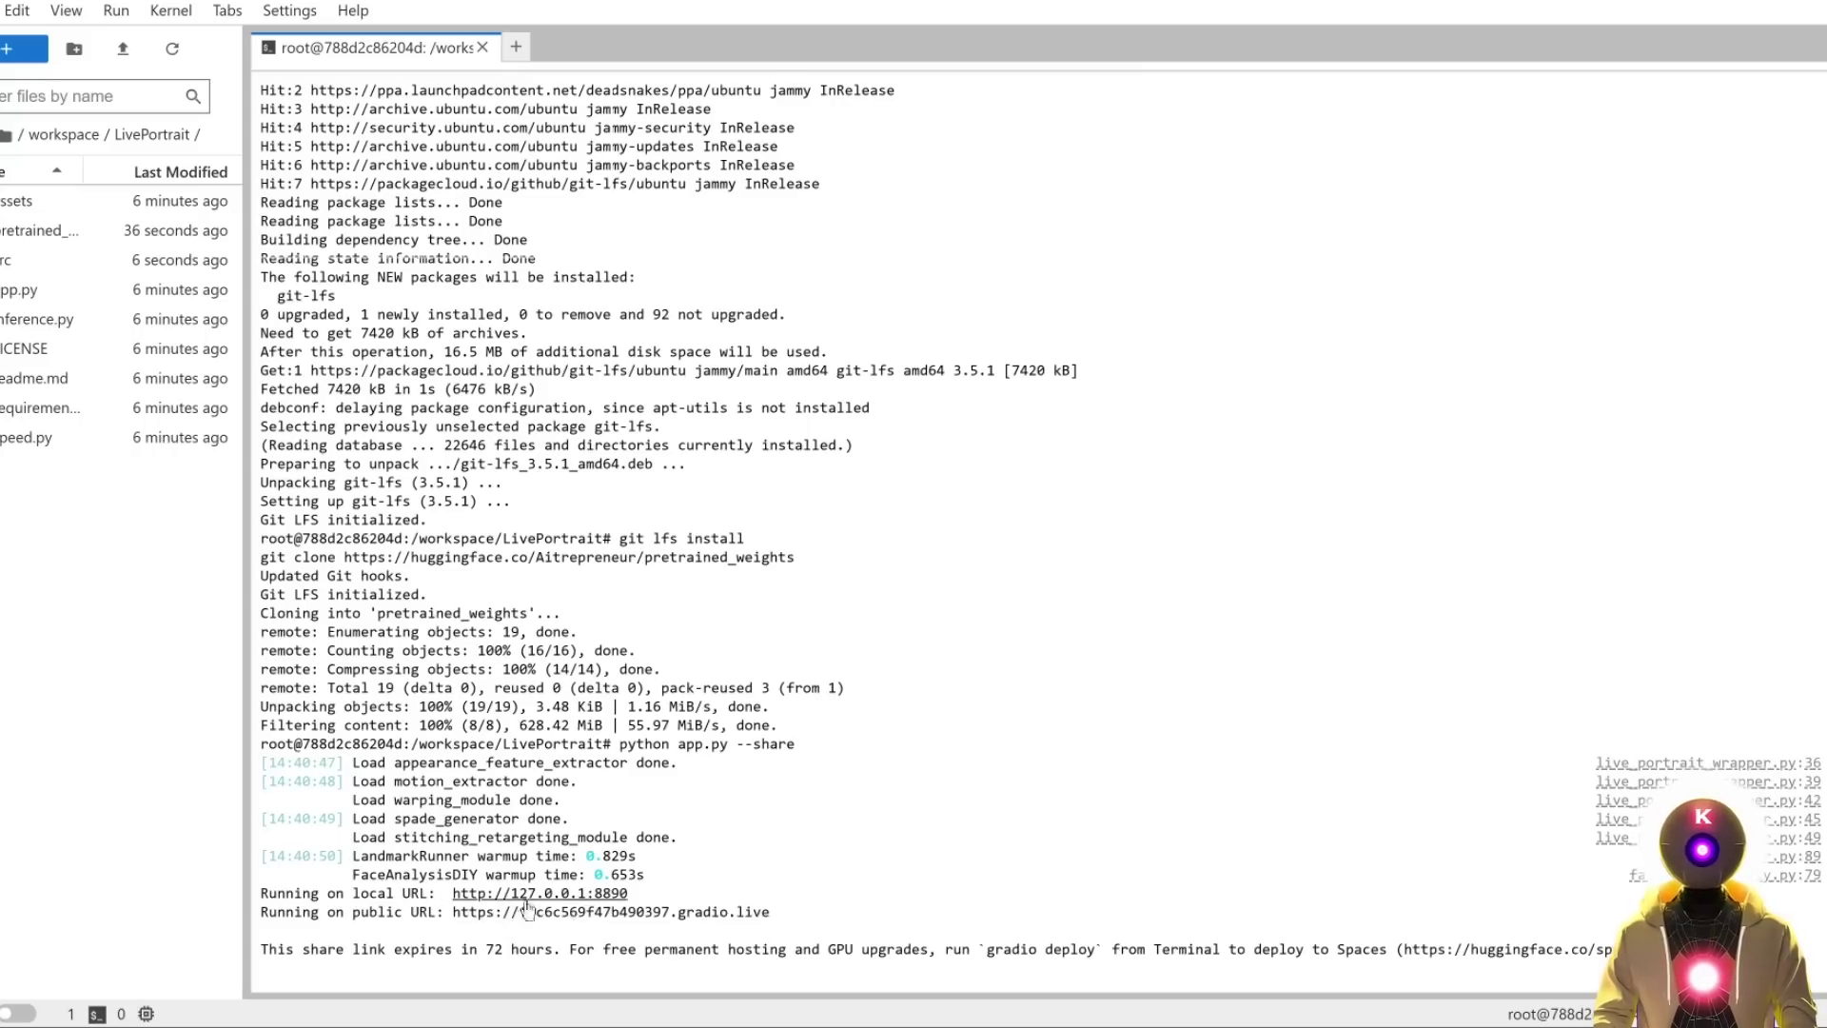
{"action": "left_click", "coordinate": [712, 911]}
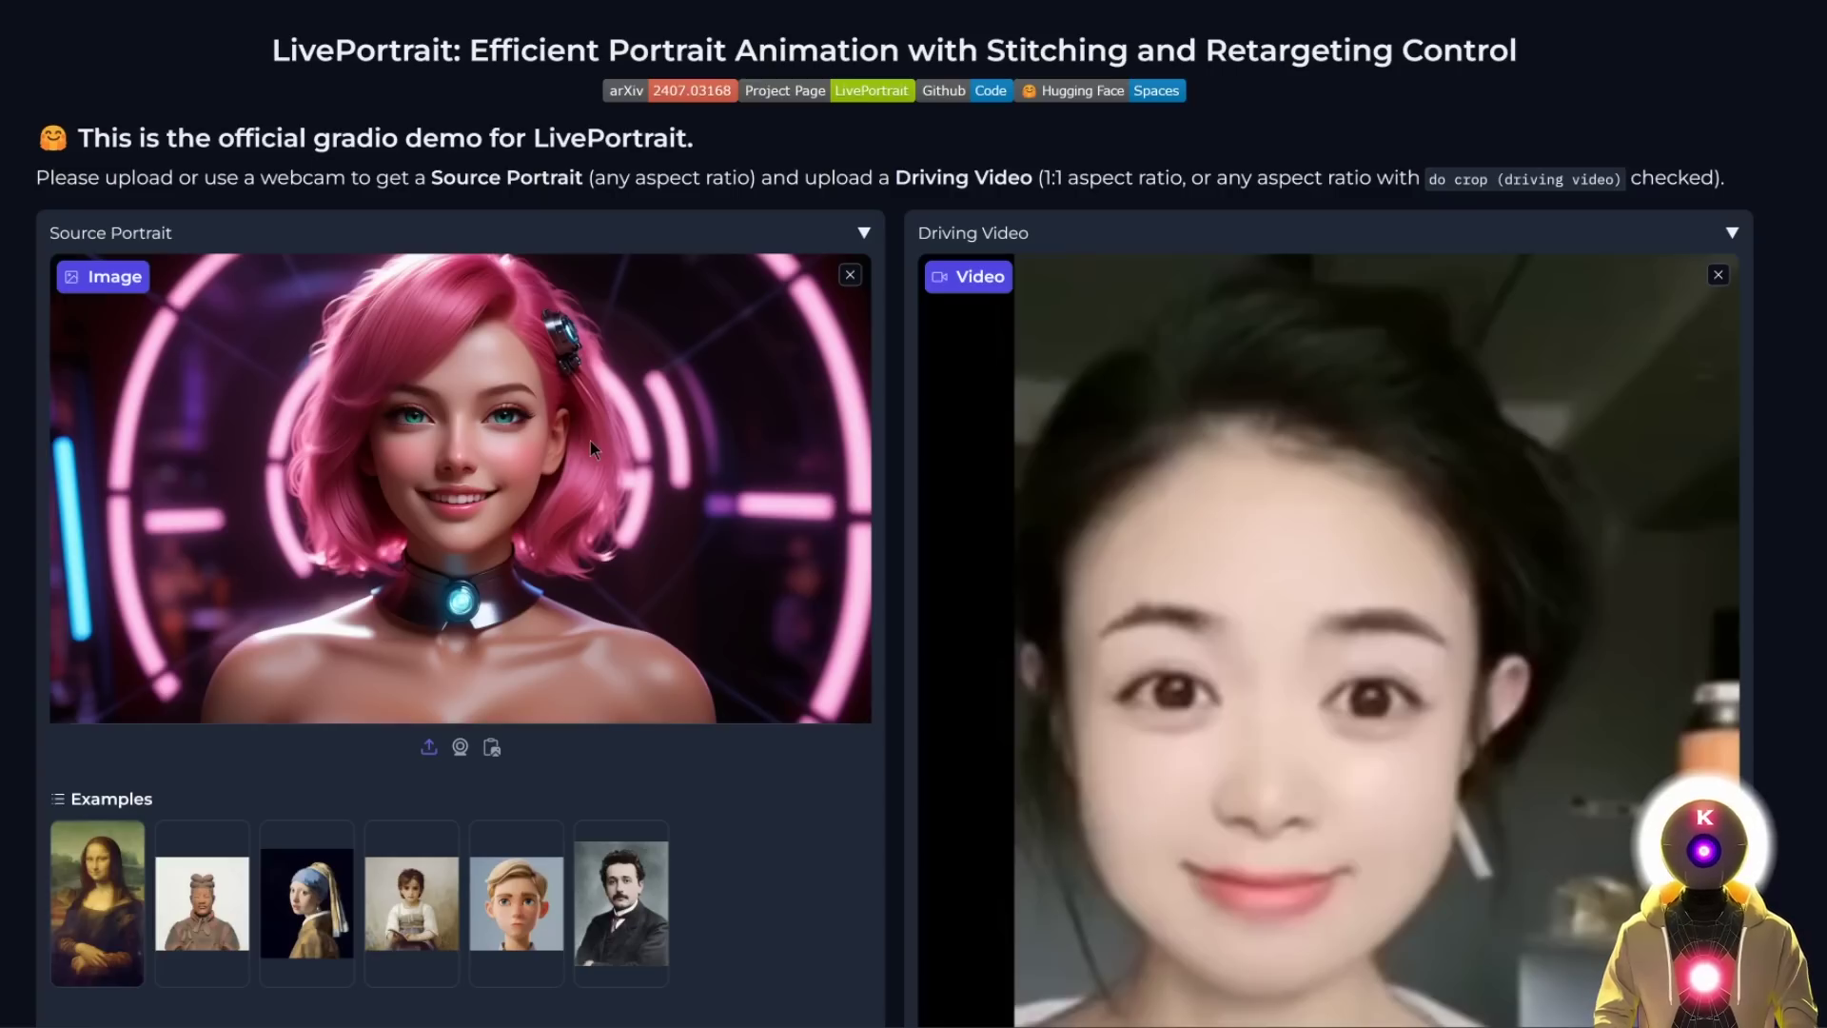
Animate the pink-haired portrait with the woman's driving video on the pod's demo.
{"action": "scroll", "coordinate": [590, 441], "scroll_direction": "down", "scroll_amount": 1}
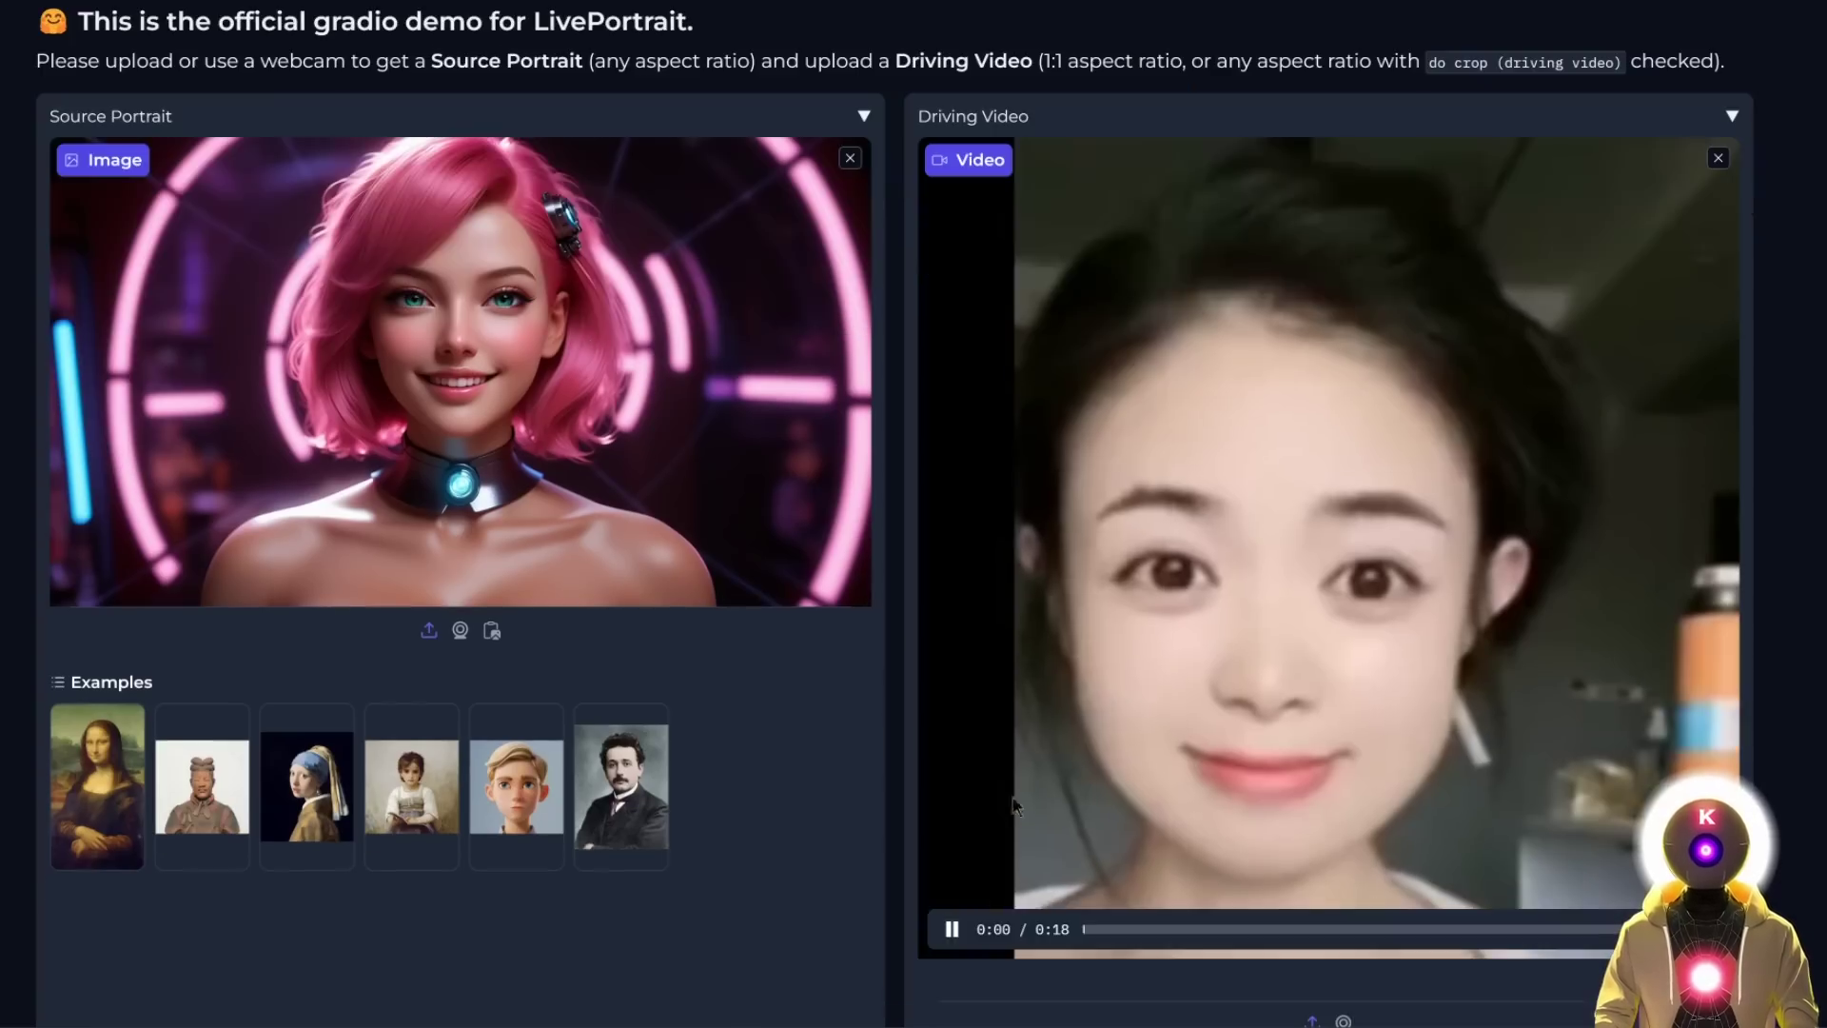
{"action": "scroll", "coordinate": [649, 591], "scroll_direction": "down", "scroll_amount": 6}
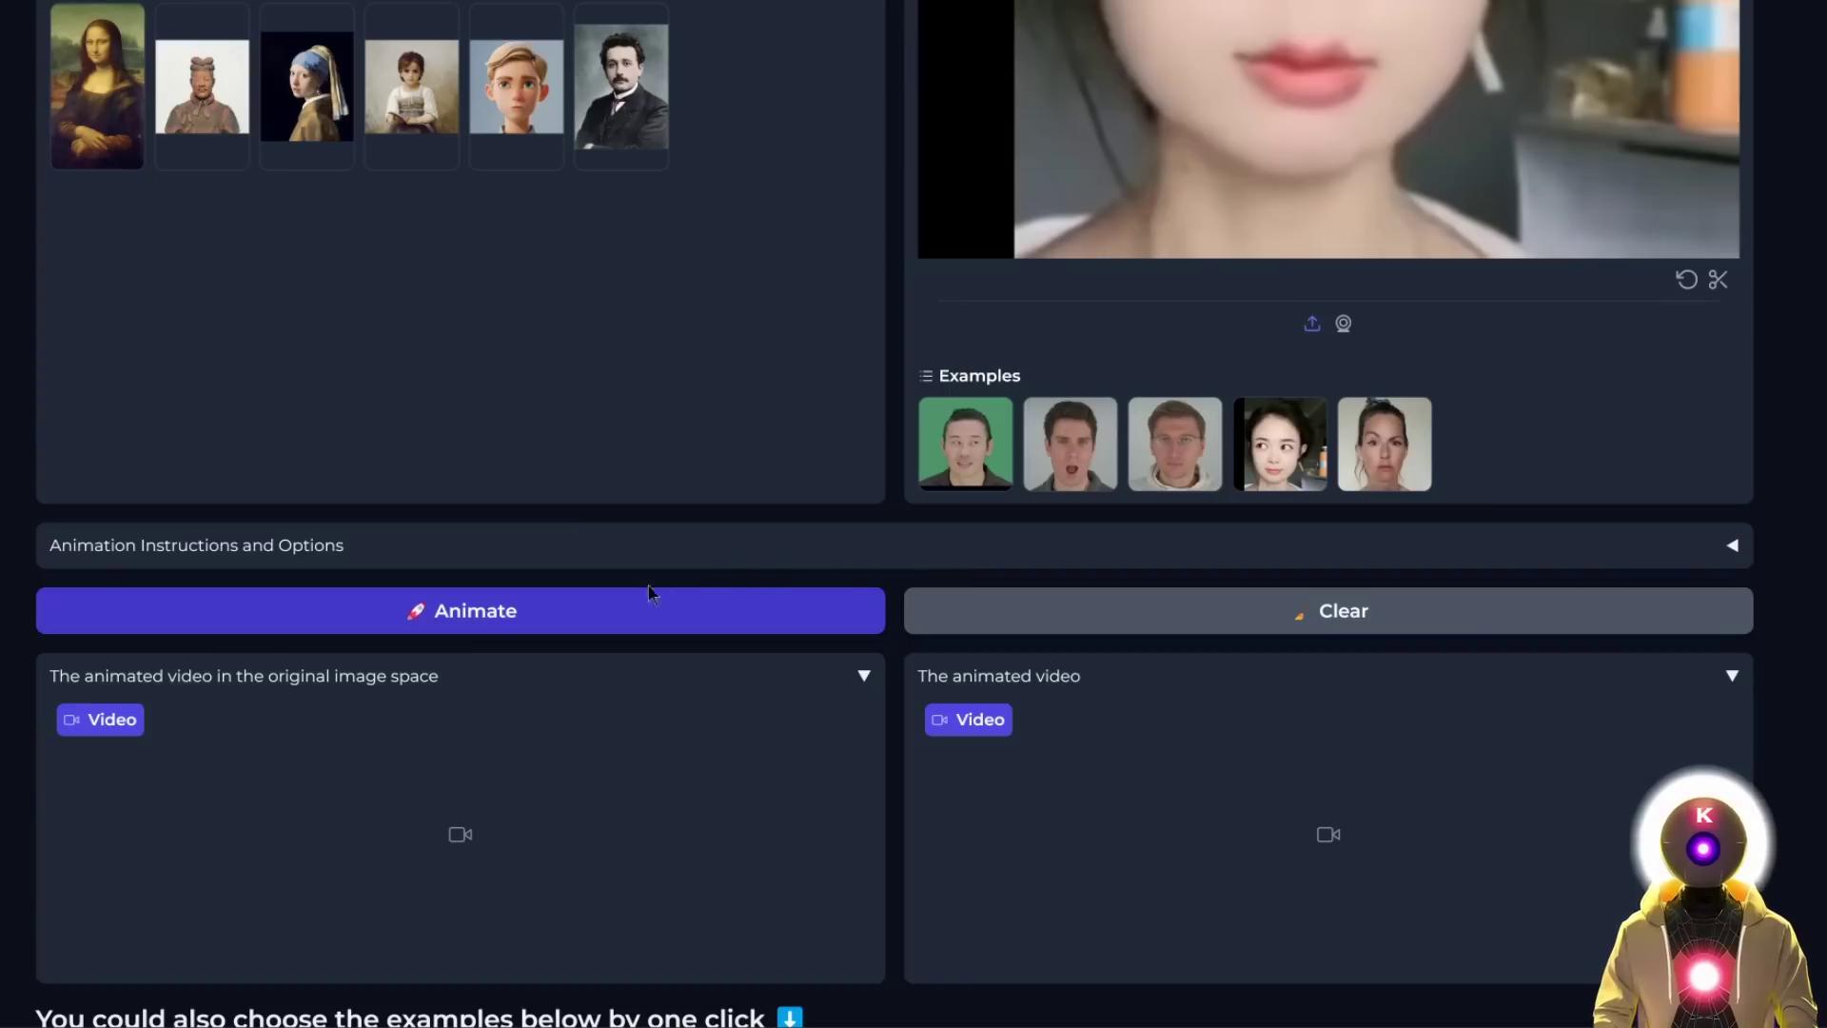
{"action": "left_click", "coordinate": [526, 619]}
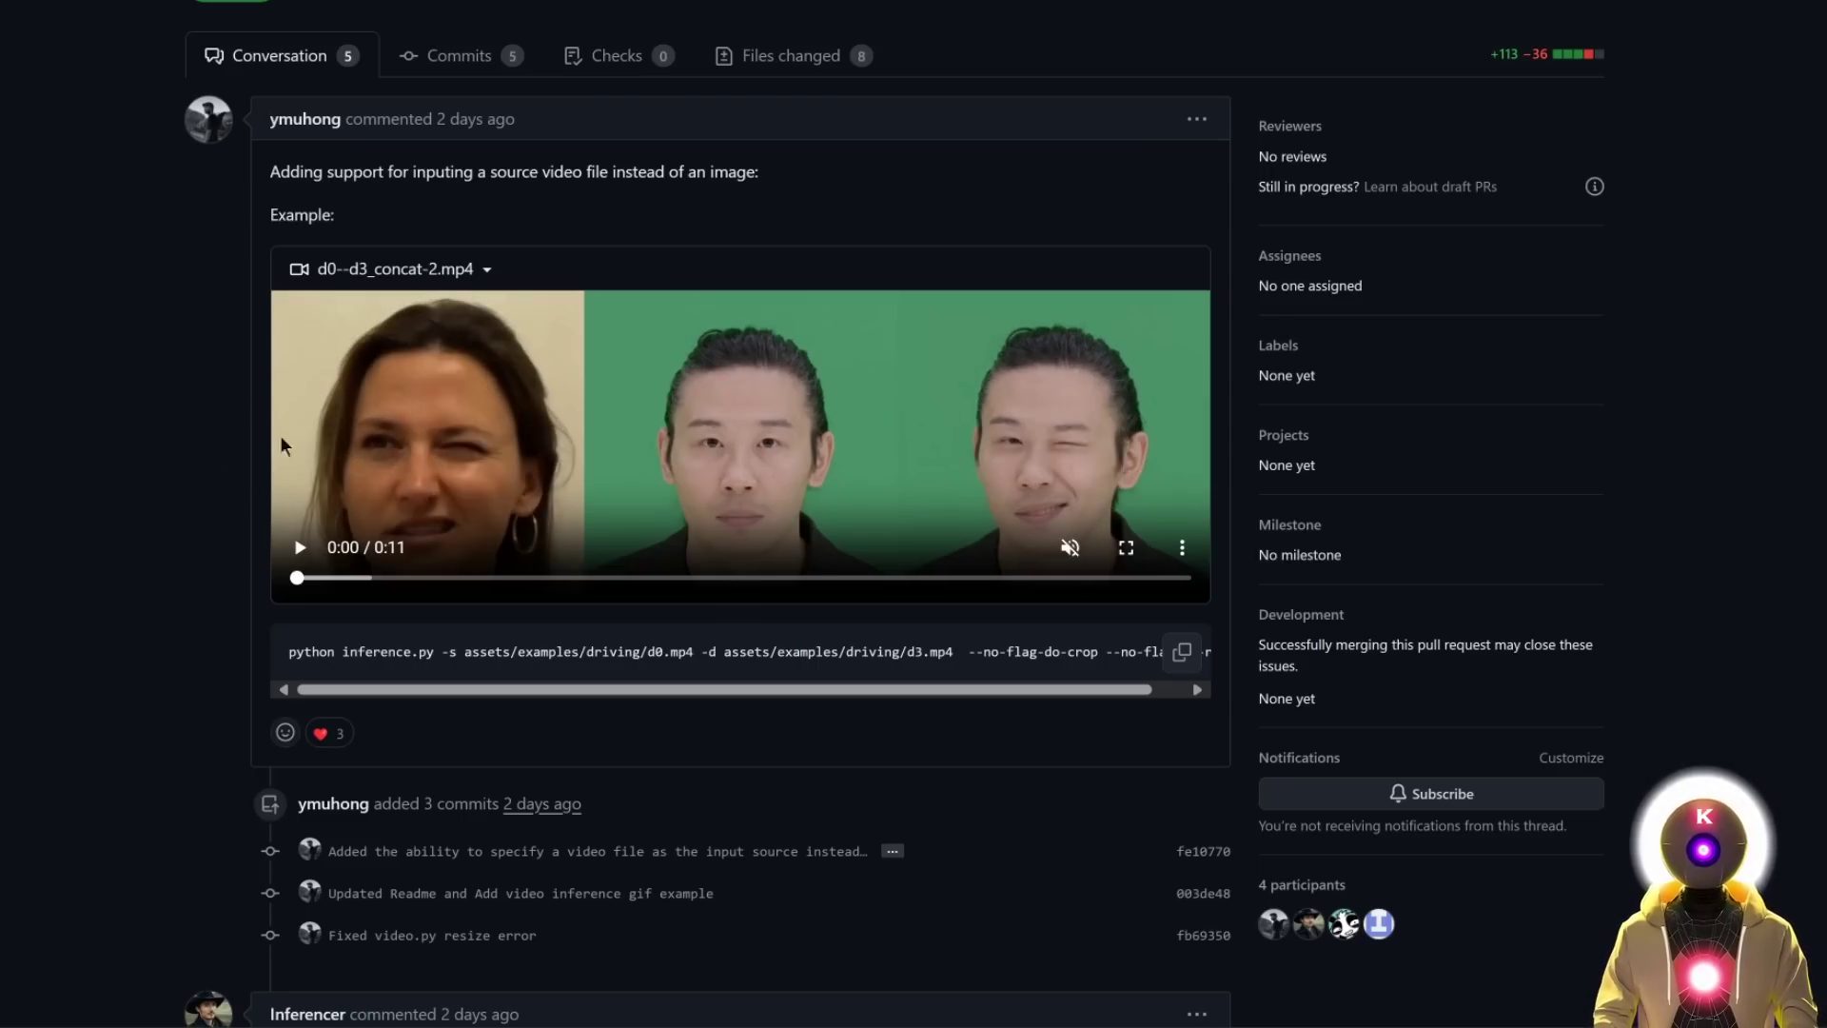
Play the embedded d0--d3_concat-2.mp4 example video in the pull request.
{"action": "left_click", "coordinate": [344, 449]}
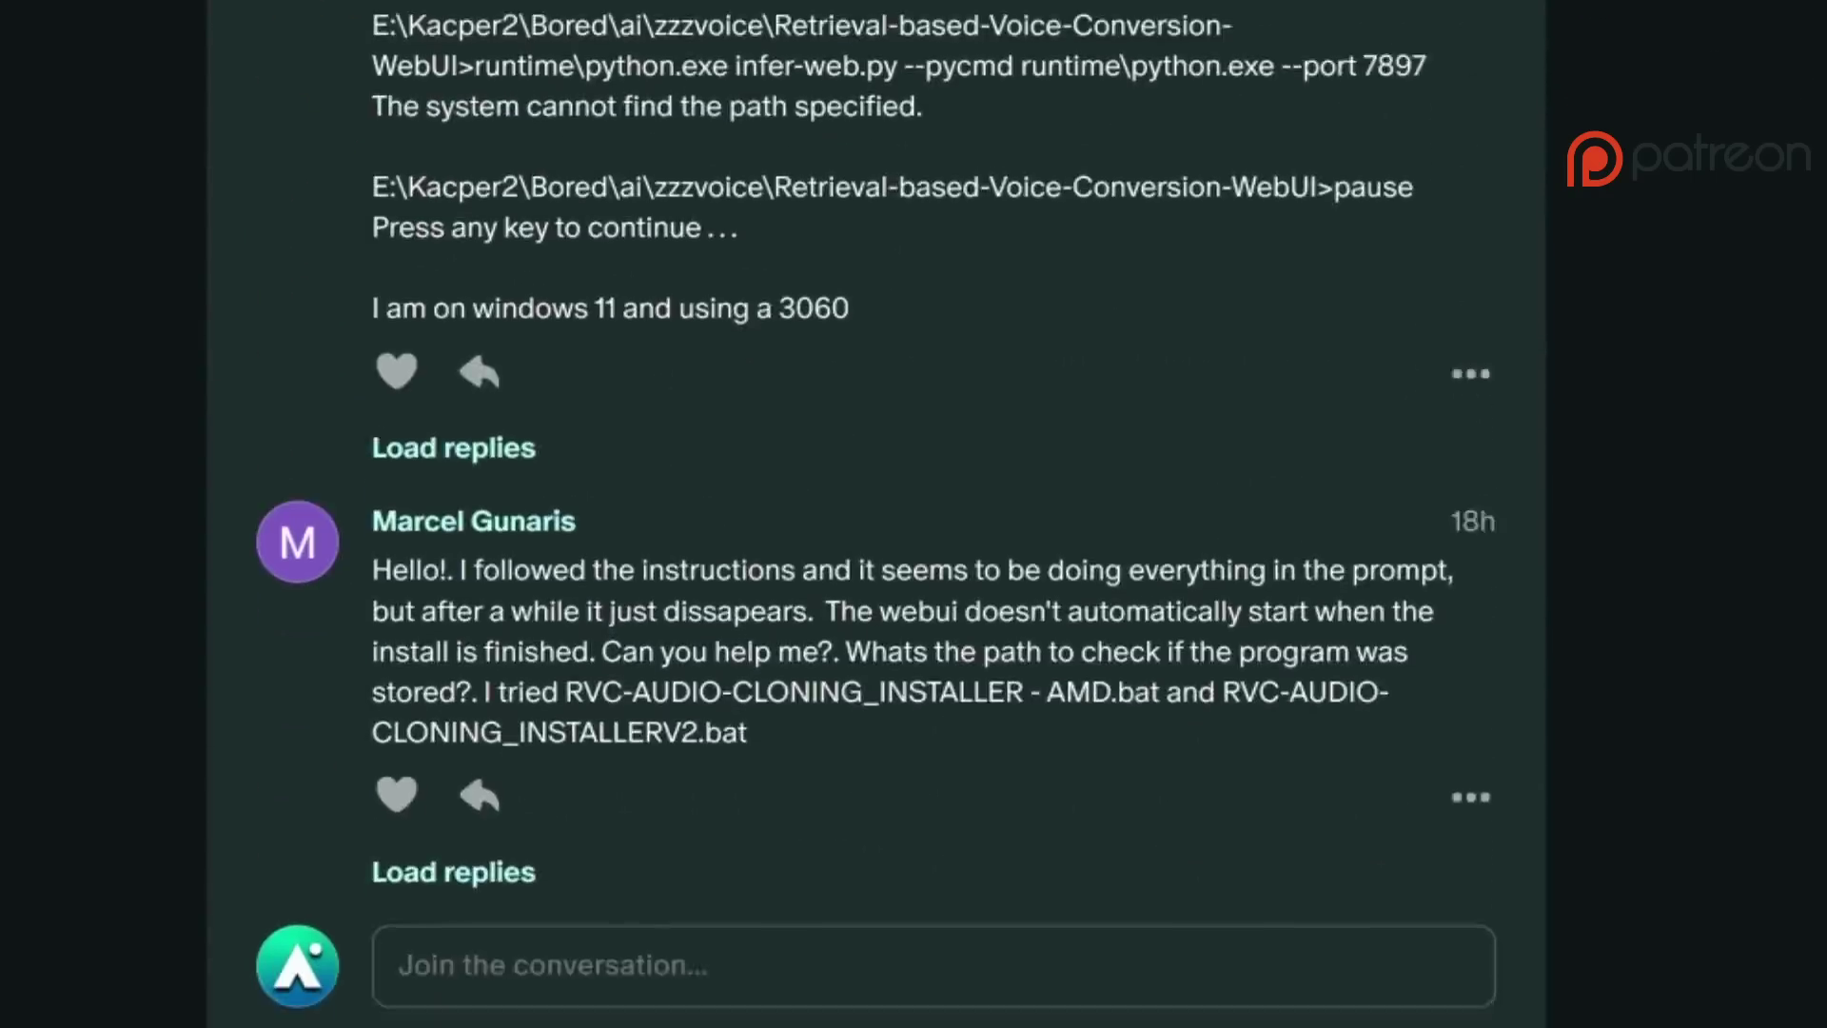
{"action": "scroll", "coordinate": [1069, 940], "scroll_direction": "down", "scroll_amount": 20}
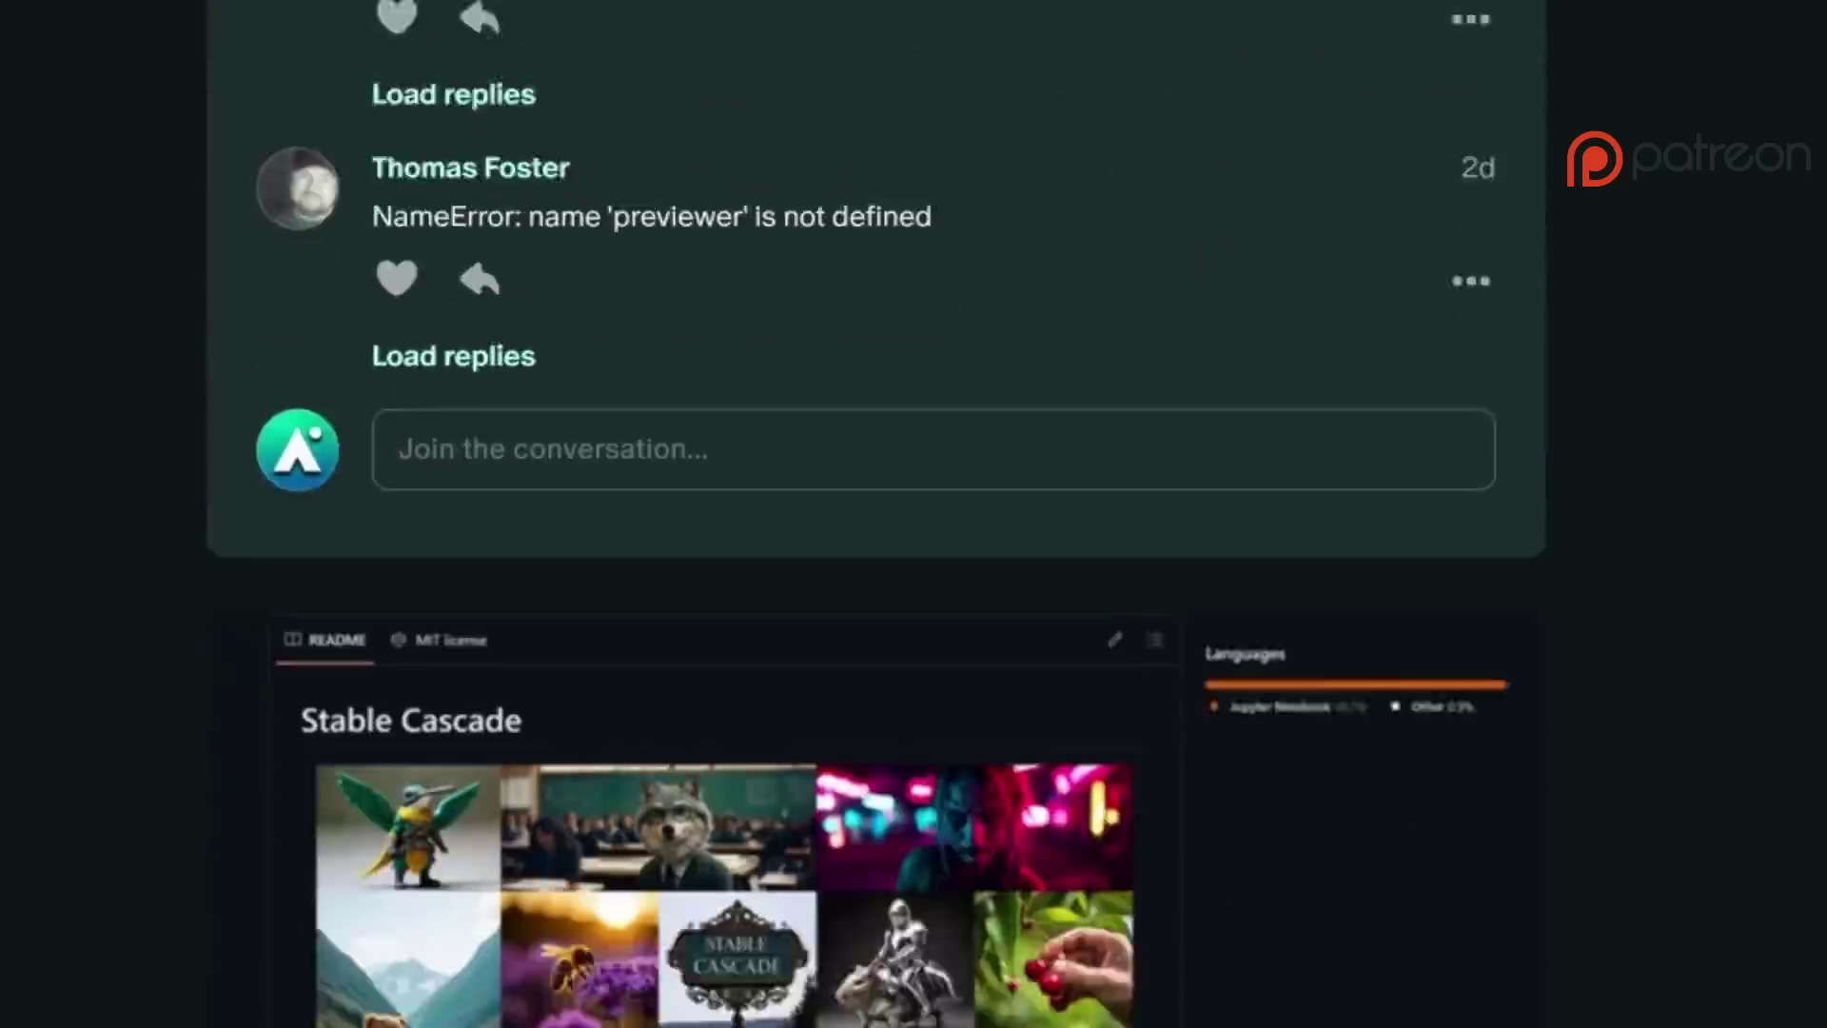
{"action": "scroll", "coordinate": [875, 513], "scroll_direction": "down", "scroll_amount": 20}
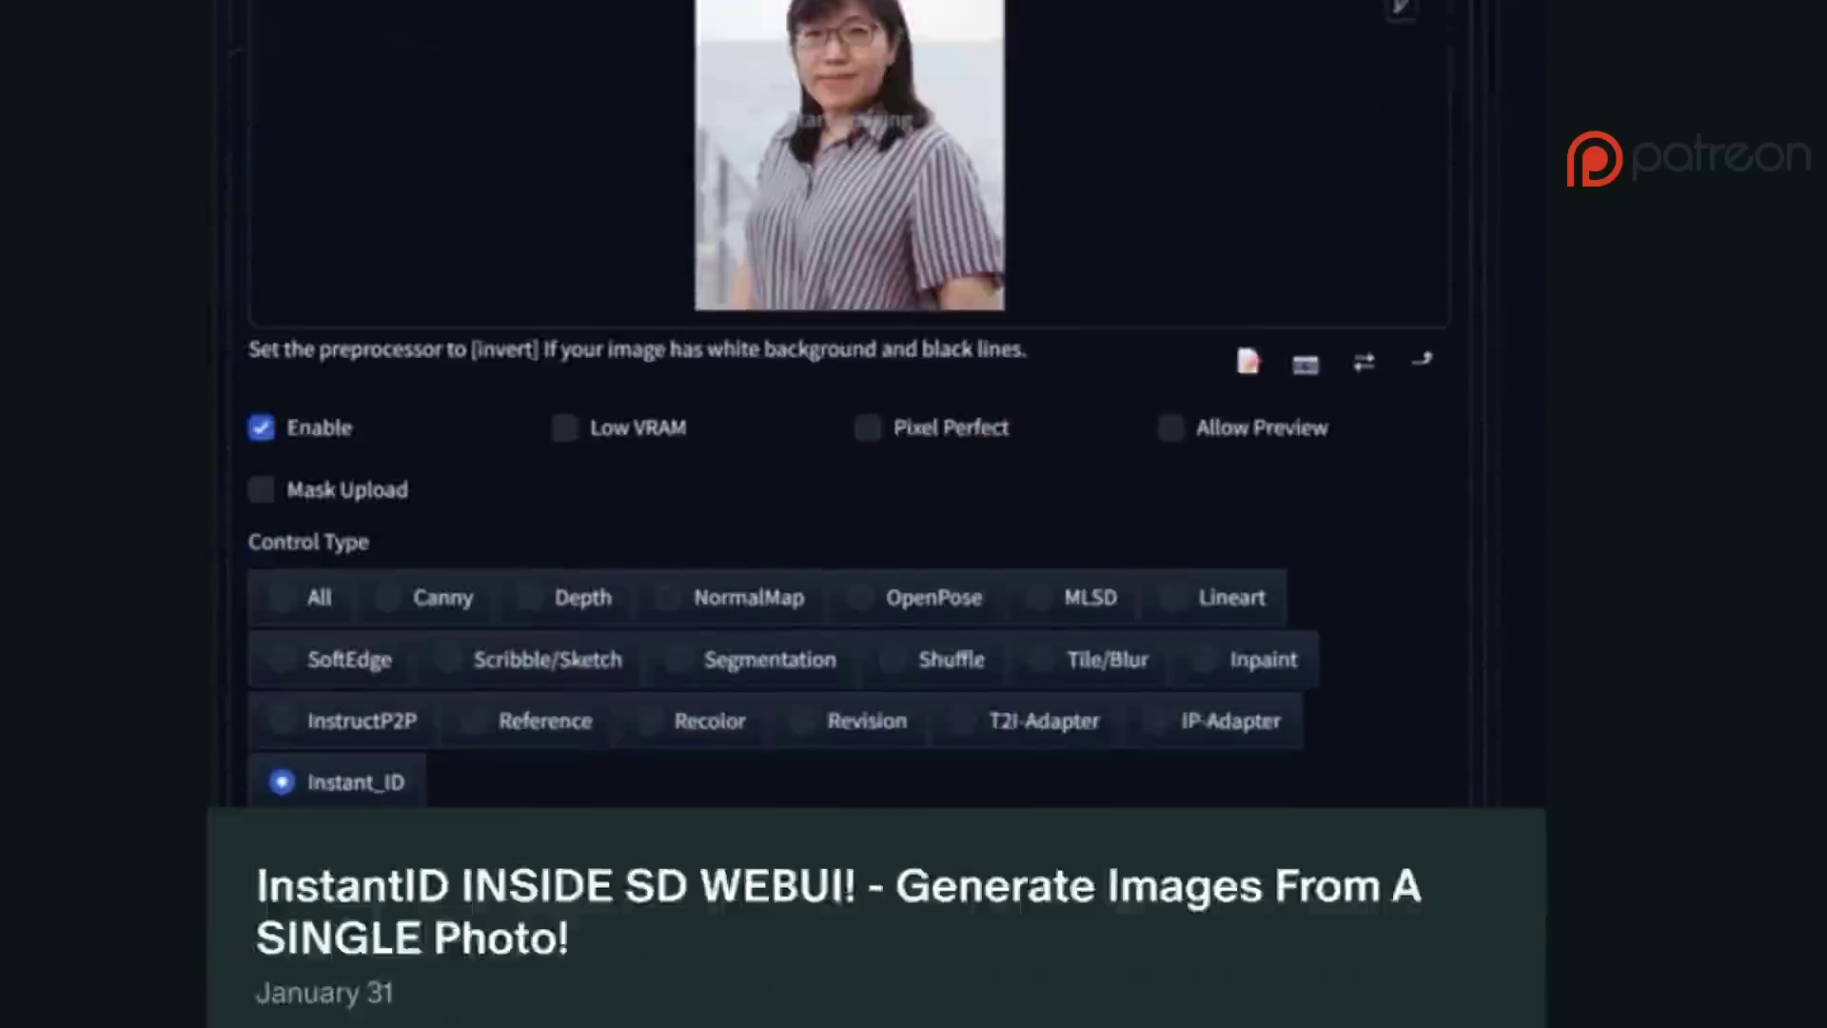
{"action": "scroll", "coordinate": [876, 514], "scroll_direction": "down", "scroll_amount": 20}
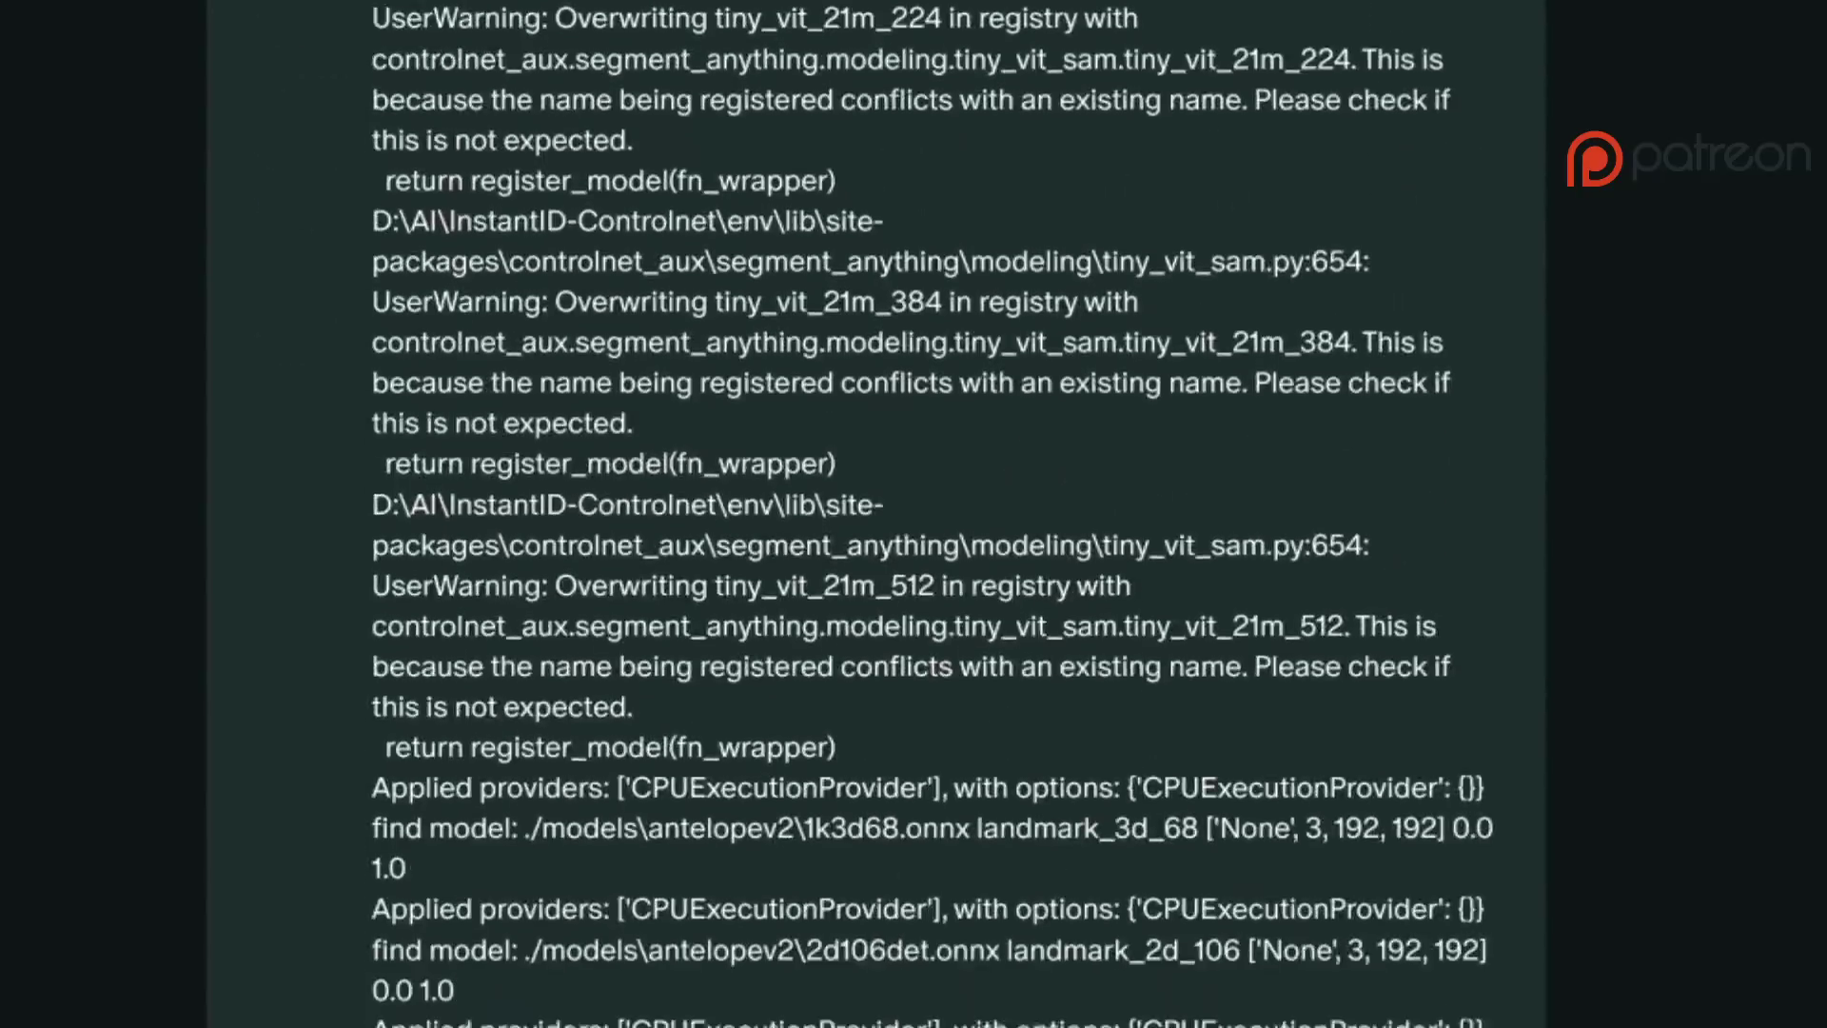
{"action": "scroll", "coordinate": [875, 513], "scroll_direction": "down", "scroll_amount": 20}
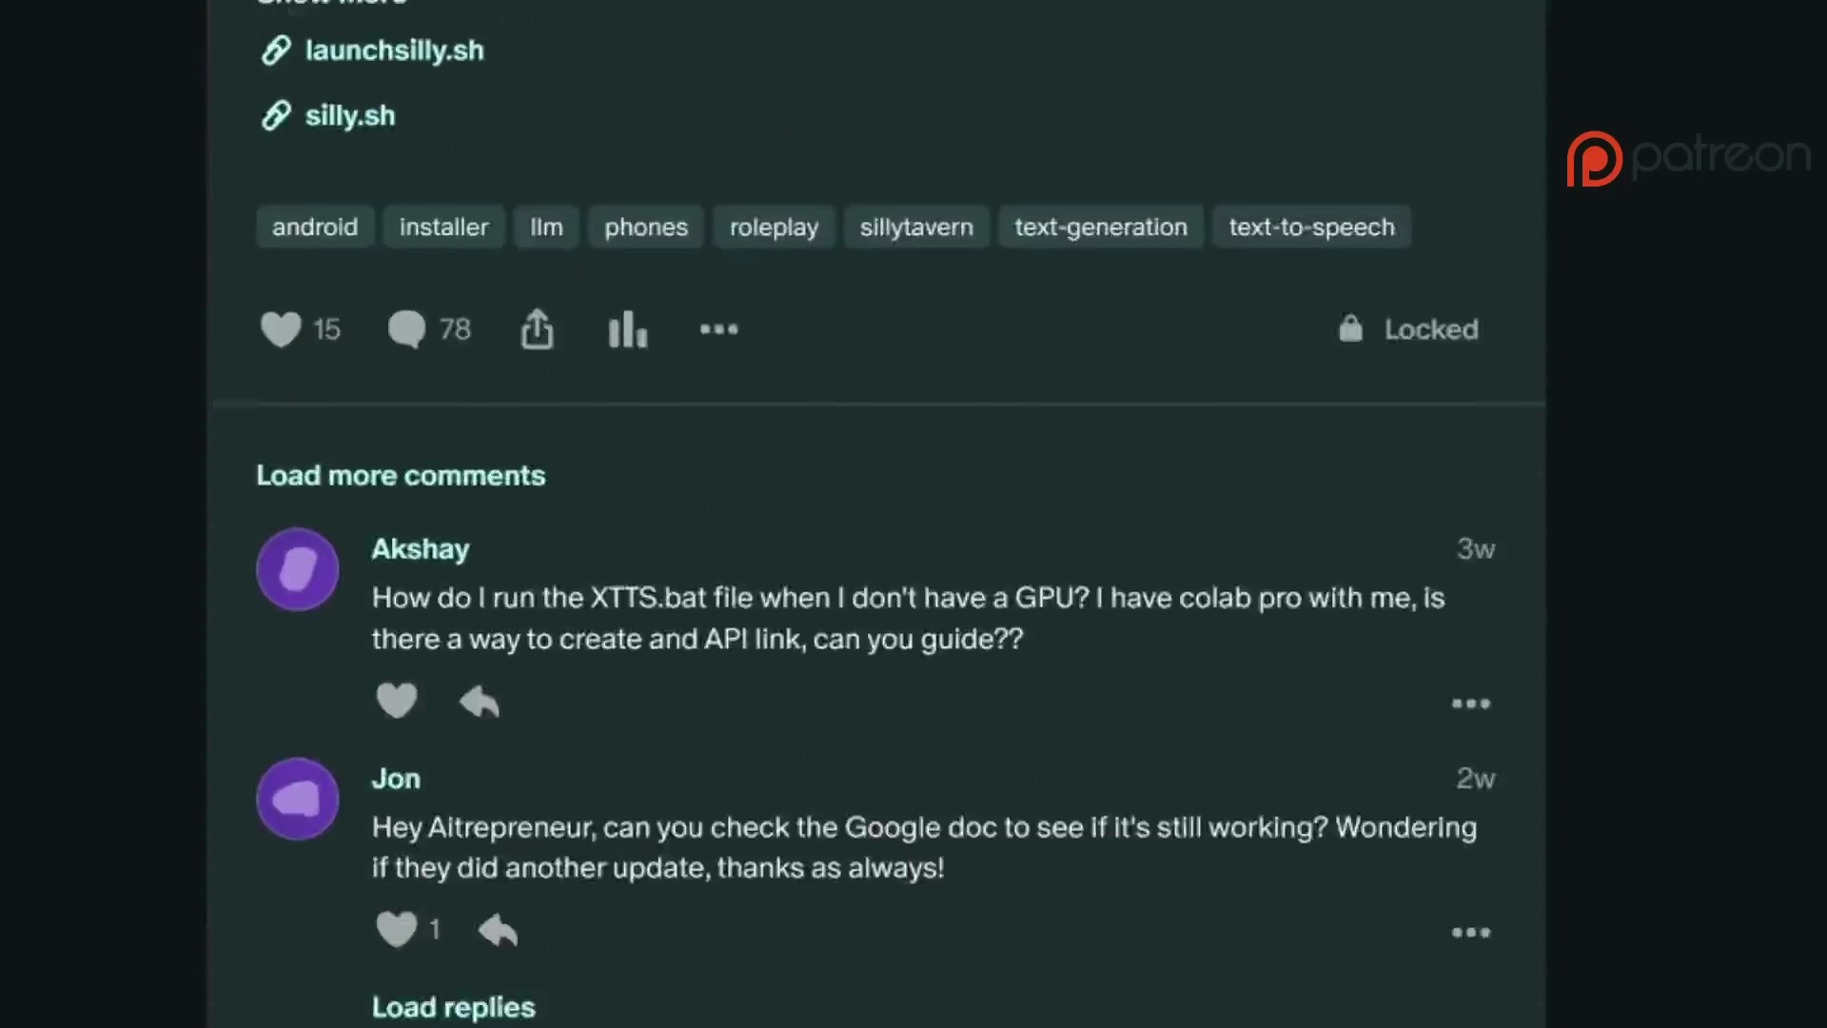
{"action": "scroll", "coordinate": [875, 514], "scroll_direction": "down", "scroll_amount": 20}
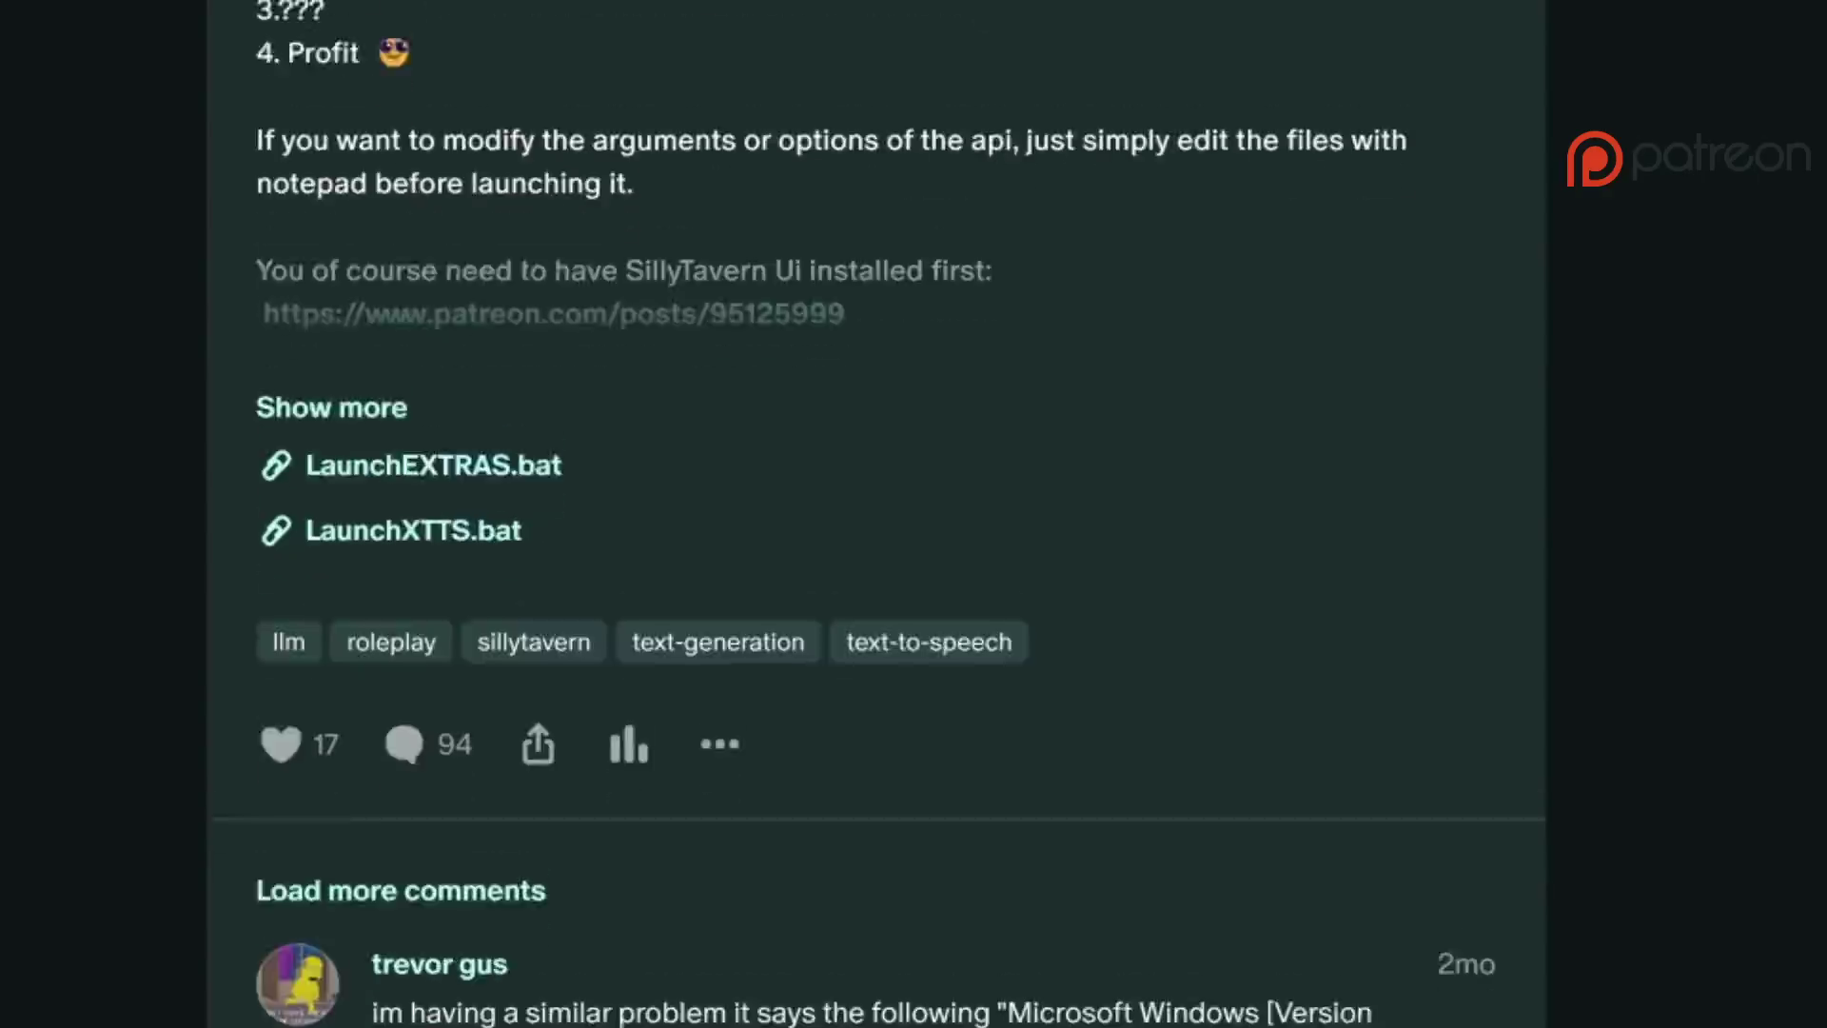